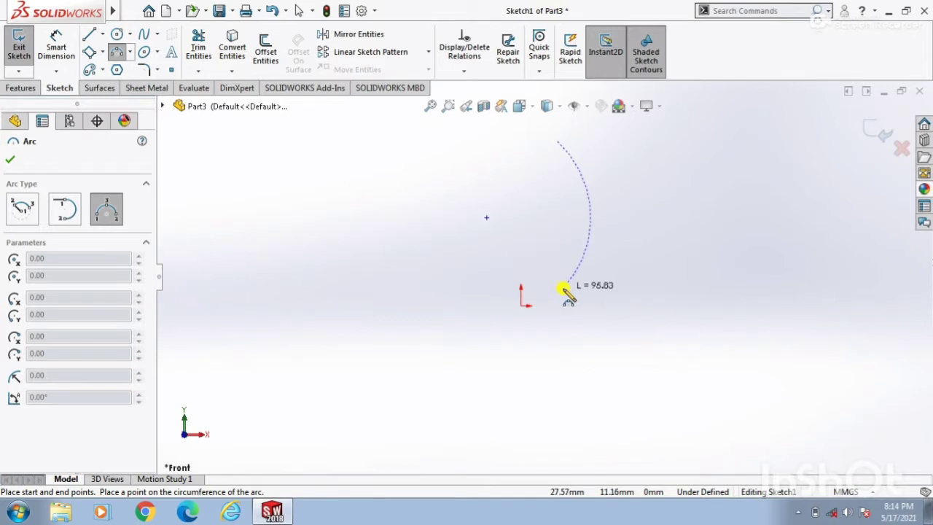
- Finish a three-point arc of about 89 mm radius, above and to the right of the origin, bulging away from the vertical axis
left_click(566, 289)
left_click(584, 233)
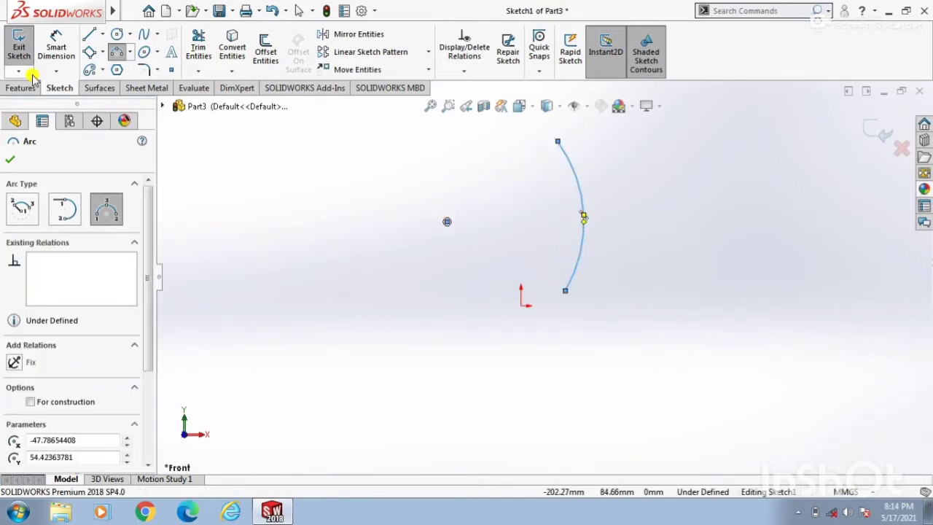
key("Escape")
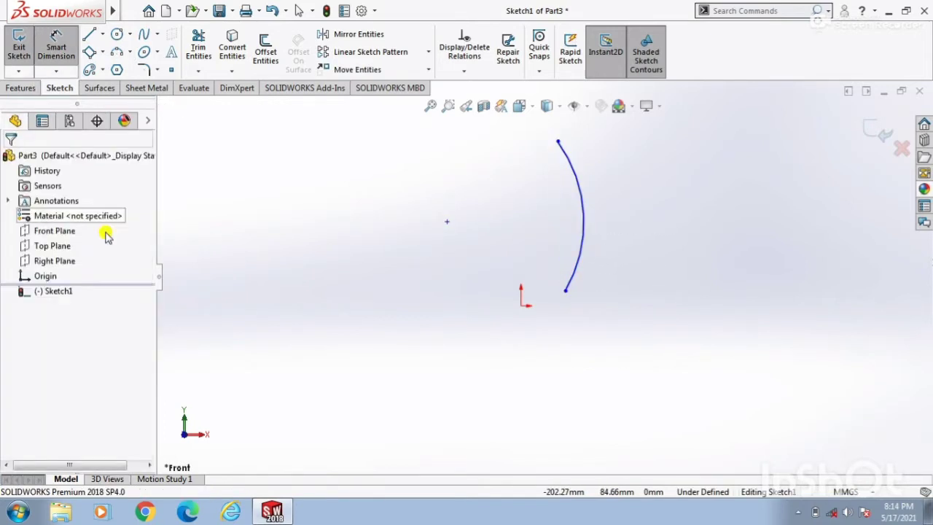
- Dimension the arc's radius and set it to 220 mm
left_click(592, 242)
left_click(766, 346)
type("2")
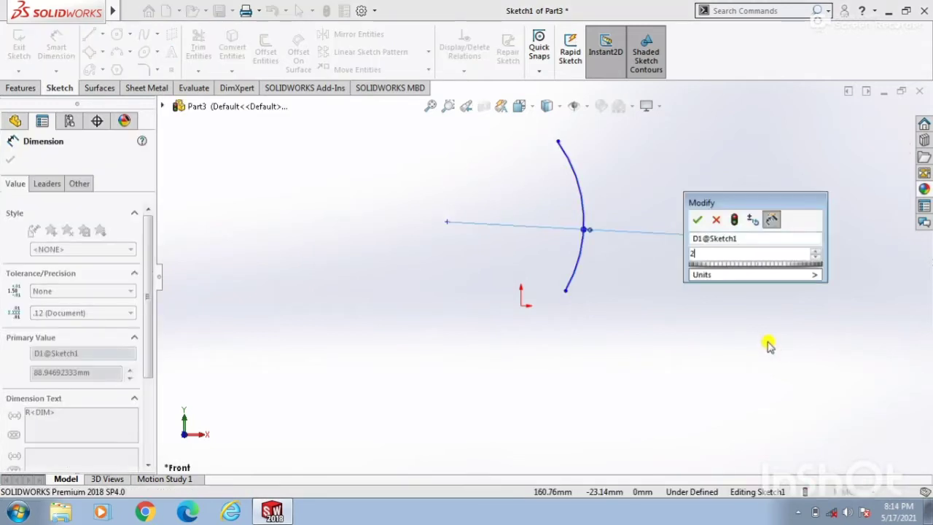
type("20")
key("Return")
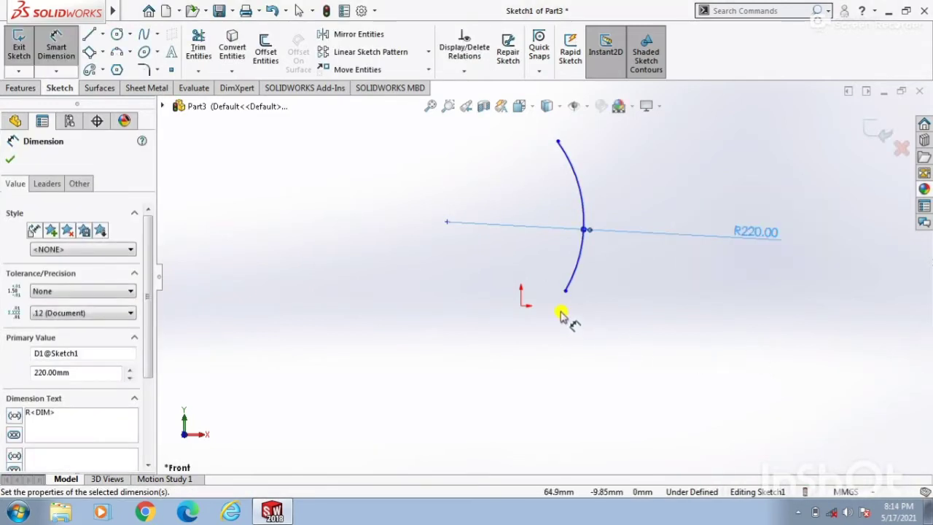
key("Escape")
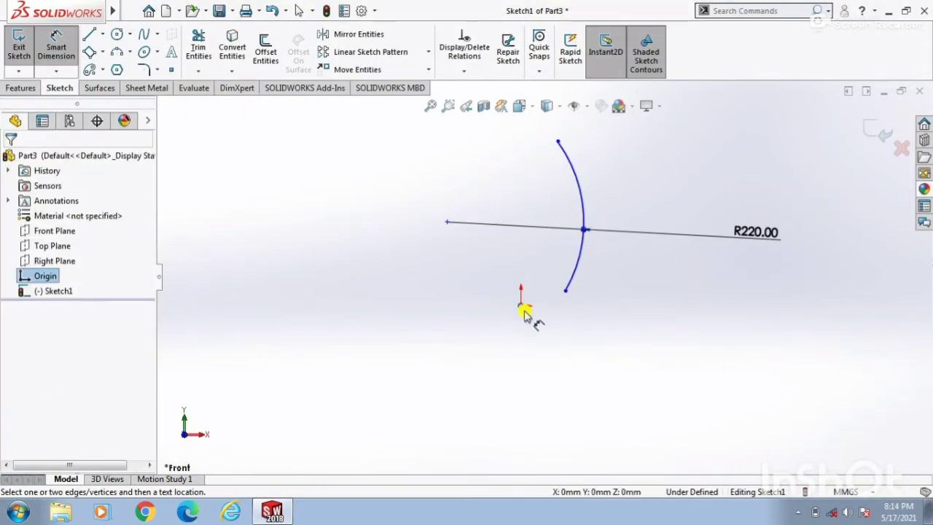
- Dimension the vertical distance from the origin to the arc's lower endpoint as 15 mm
left_click(568, 294)
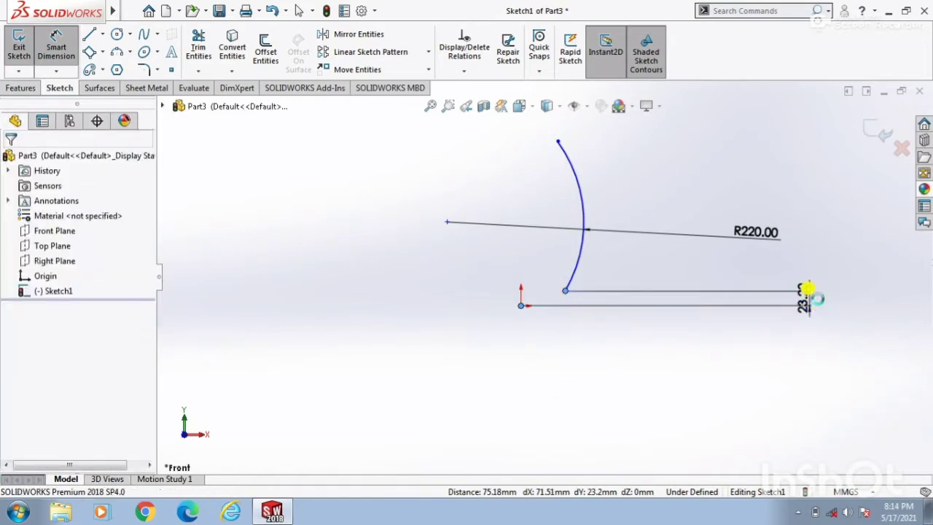
left_click(808, 292)
type("15")
key("Return")
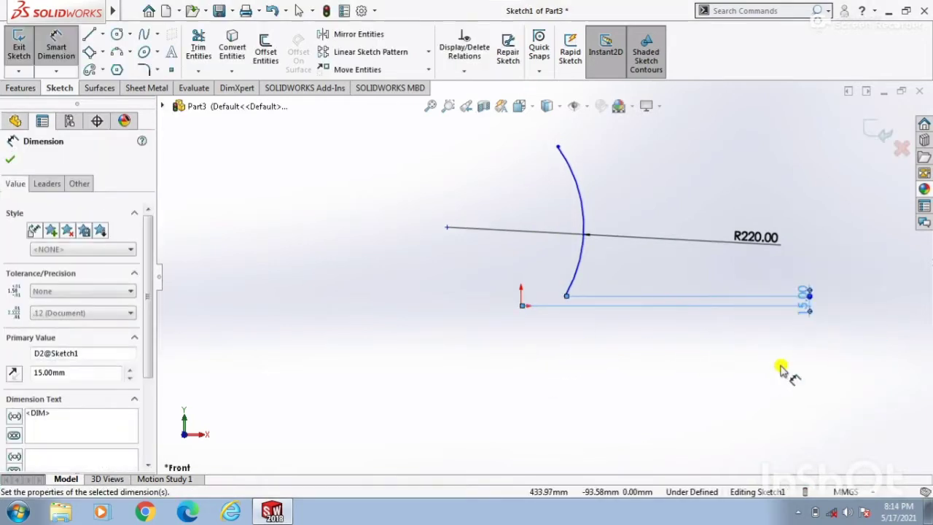
- Dimension the horizontal distance from the origin to the arc's lower endpoint as 70 mm
left_click(519, 310)
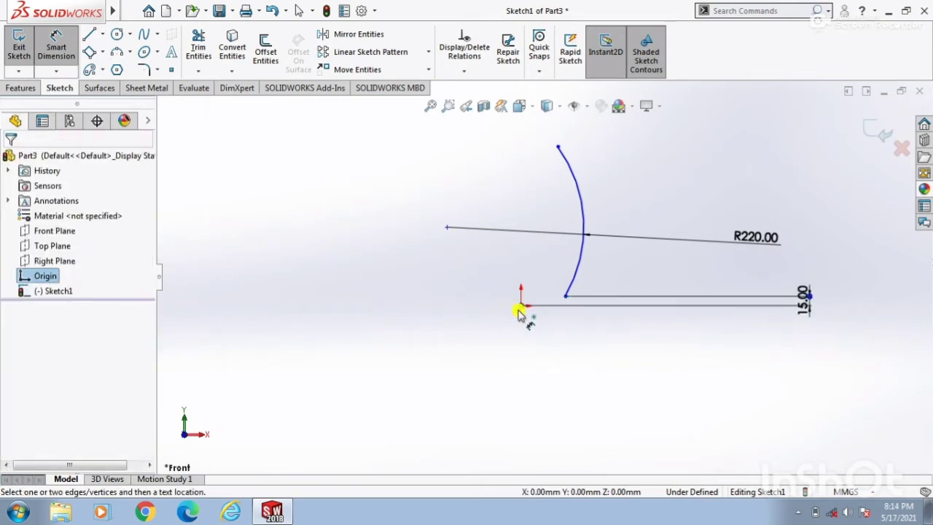
left_click(566, 298)
left_click(551, 385)
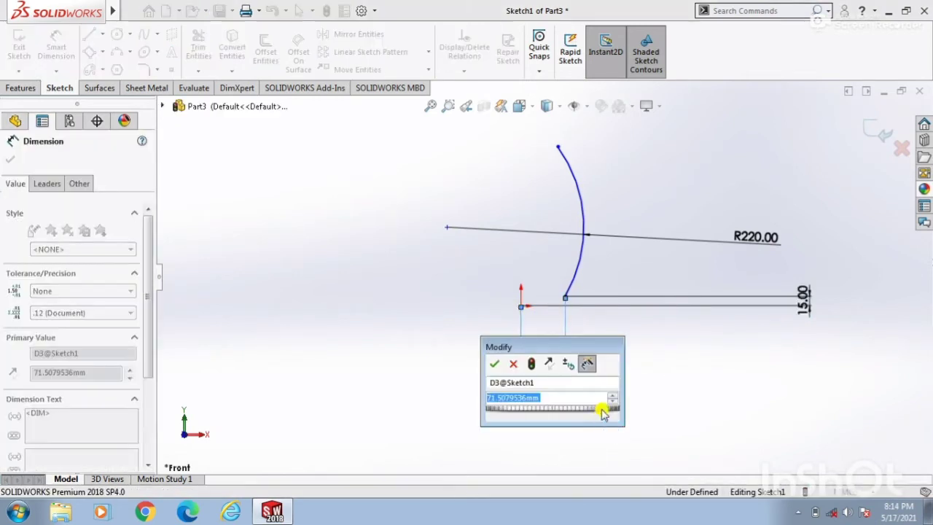
type("70")
key("Return")
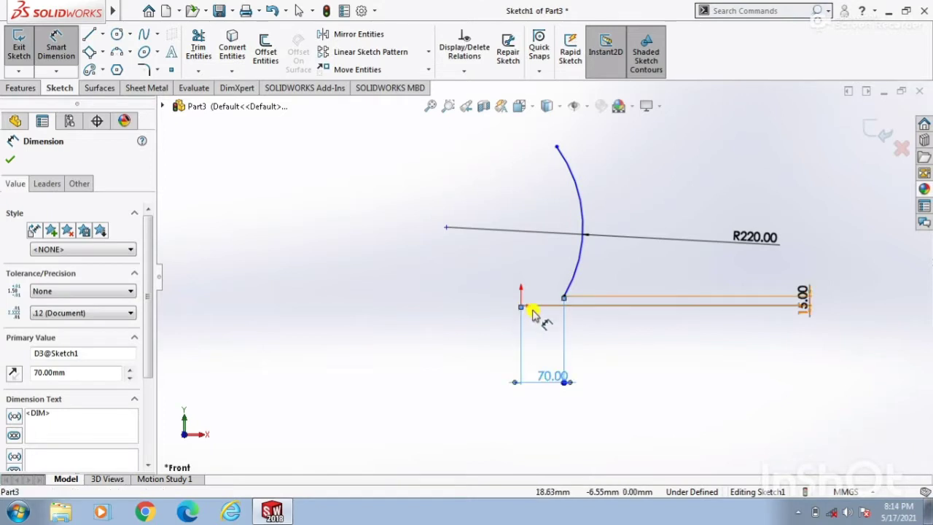
mouse_move(522, 307)
left_mouse_down()
mouse_move(545, 264)
mouse_move(522, 315)
left_mouse_up()
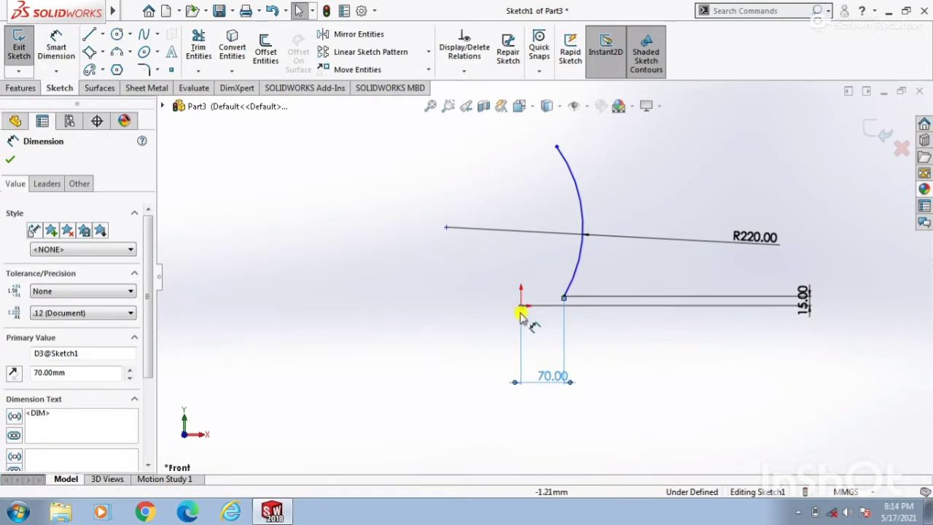
key("Escape")
- Dimension the vertical distance from the origin to the arc's upper endpoint as 210 mm
left_click(56, 45)
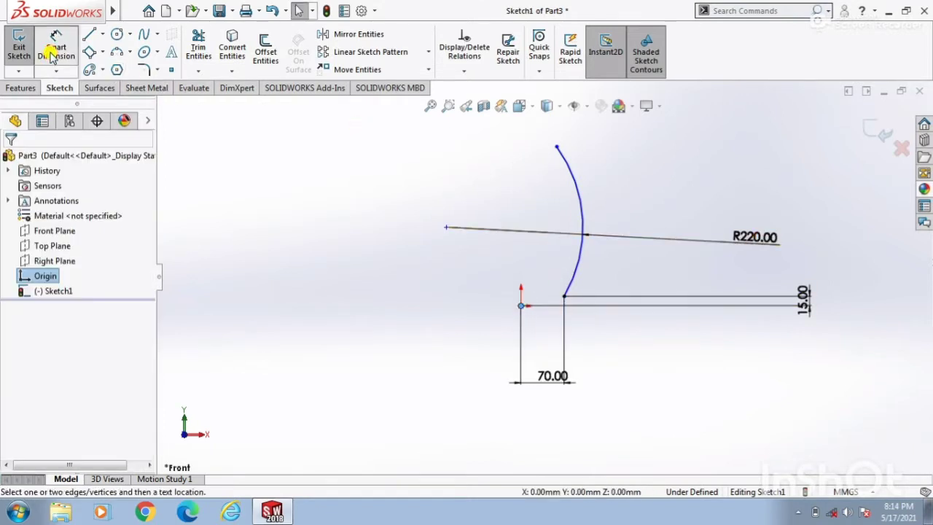
left_click(555, 145)
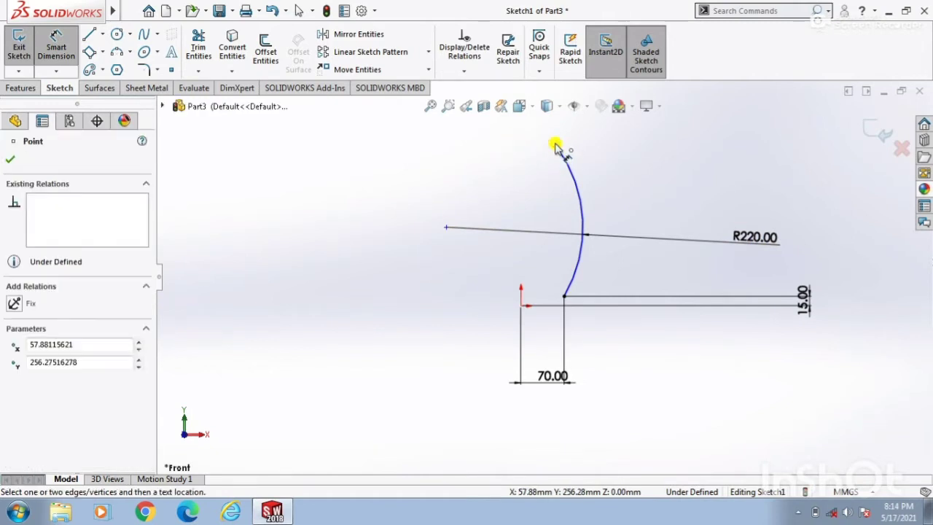
left_click(521, 306)
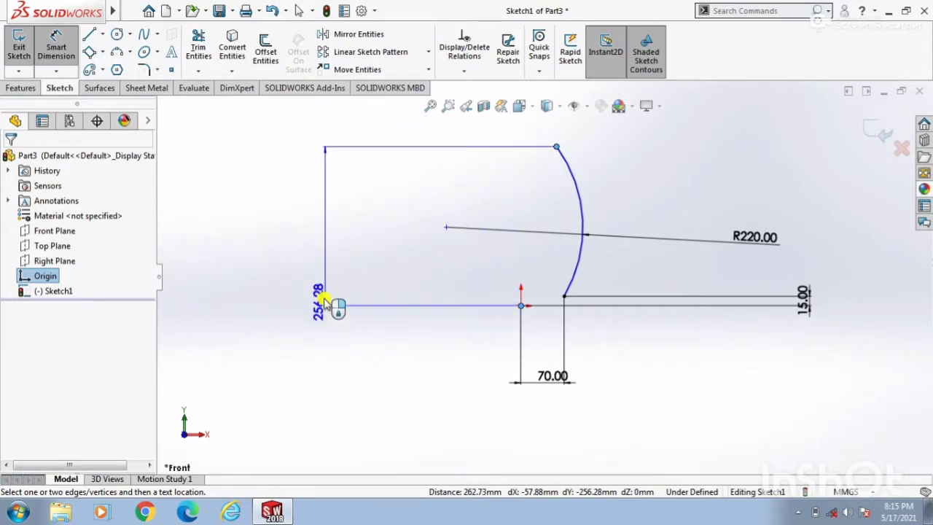
left_click(302, 309)
type("210")
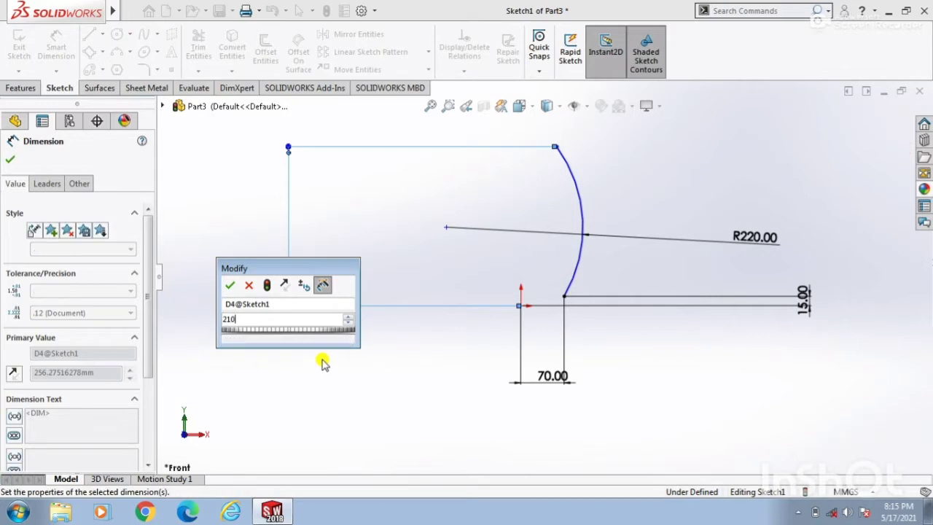
key("Return")
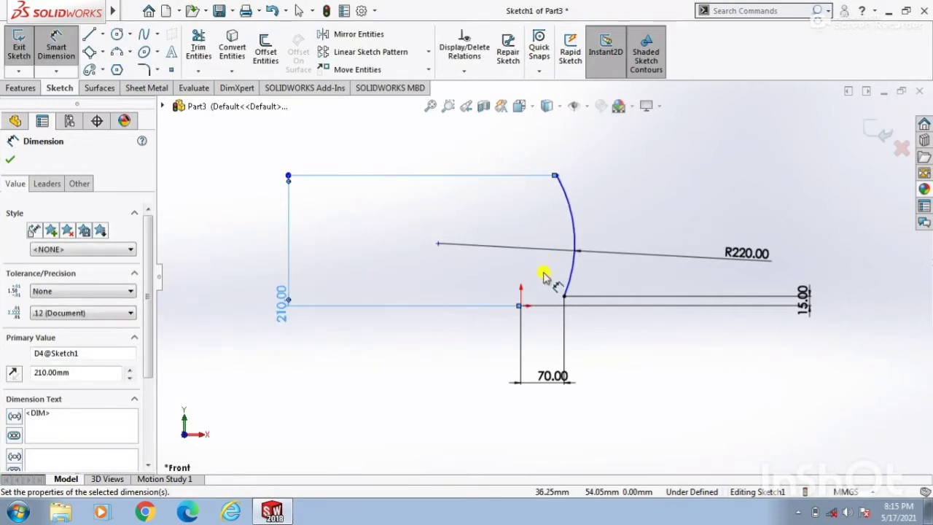
- Dimension the horizontal distance from the origin to the arc's upper endpoint as 50 mm
left_click(524, 308)
left_click(522, 307)
left_click(559, 175)
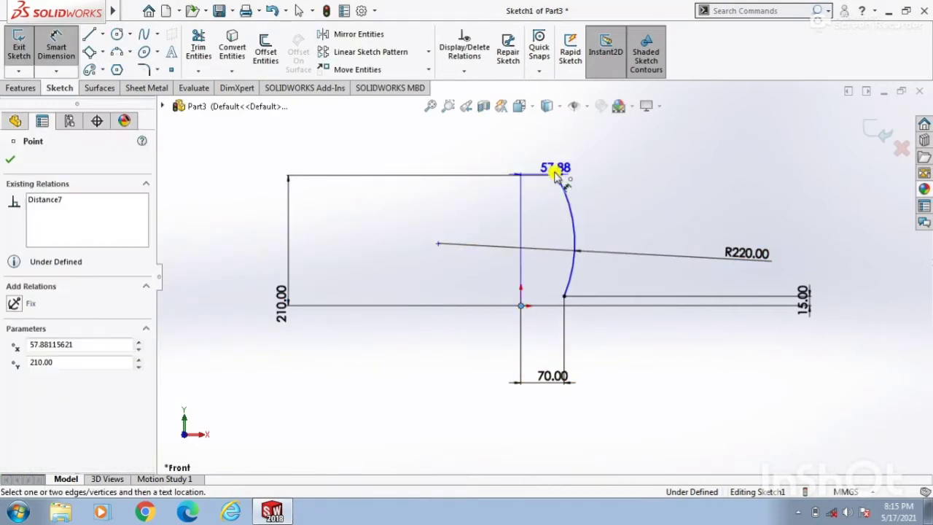
left_click(539, 139)
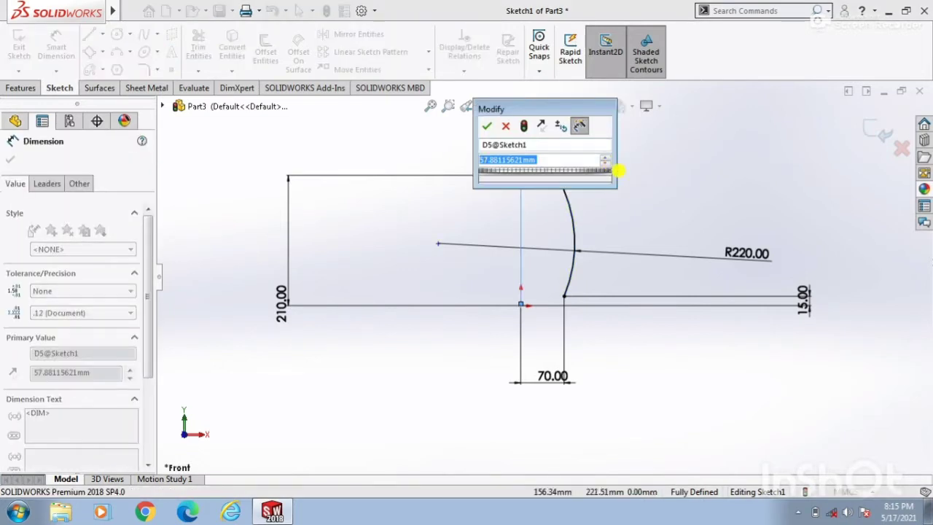
type("50")
key("Return")
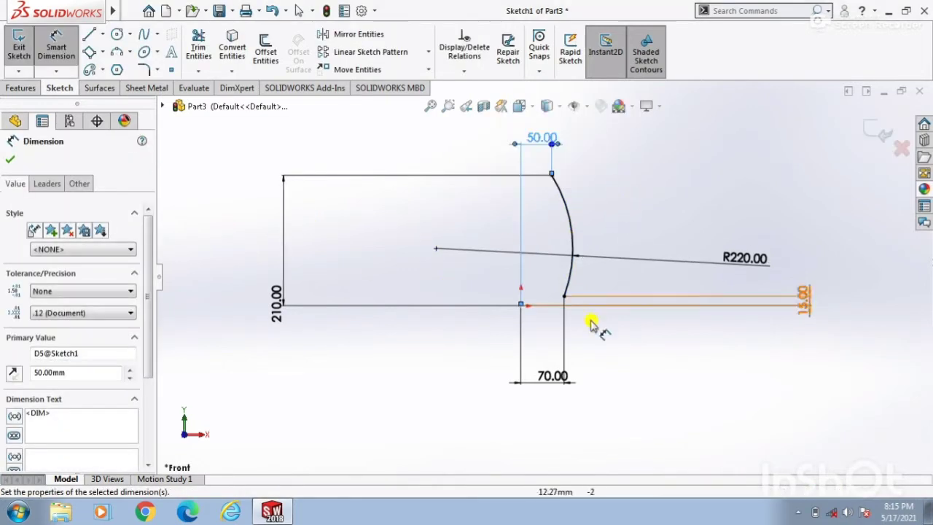
key("Escape")
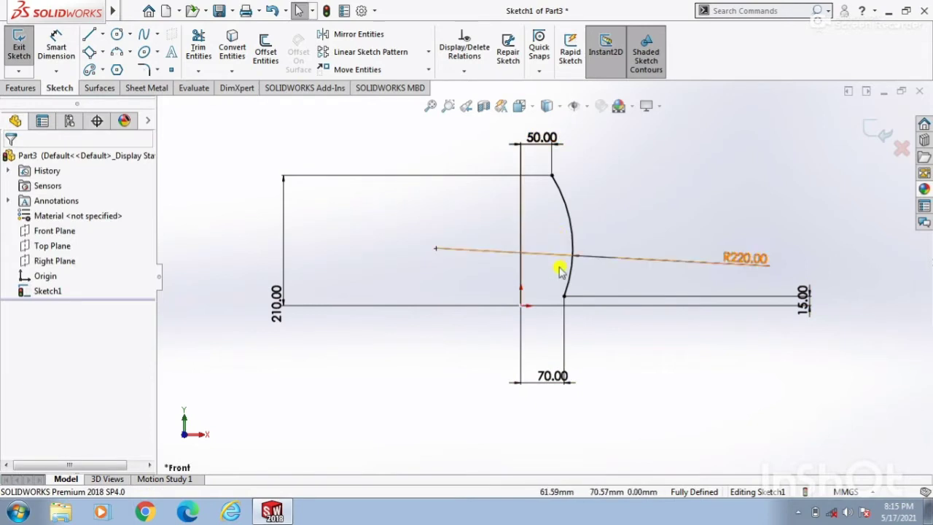
- Sketch a horizontal line from the origin extending past the arc's lower endpoint
scroll(562, 264, "down", 4)
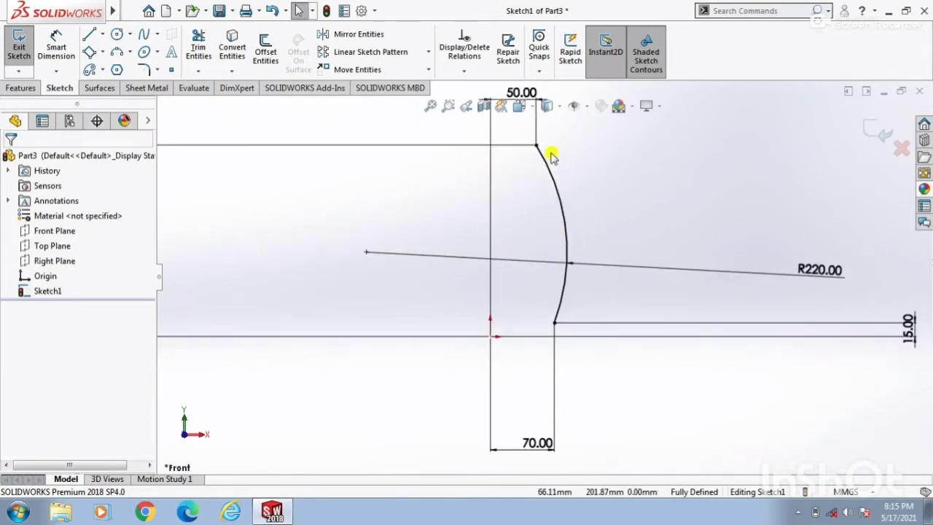
scroll(552, 157, "down", 2)
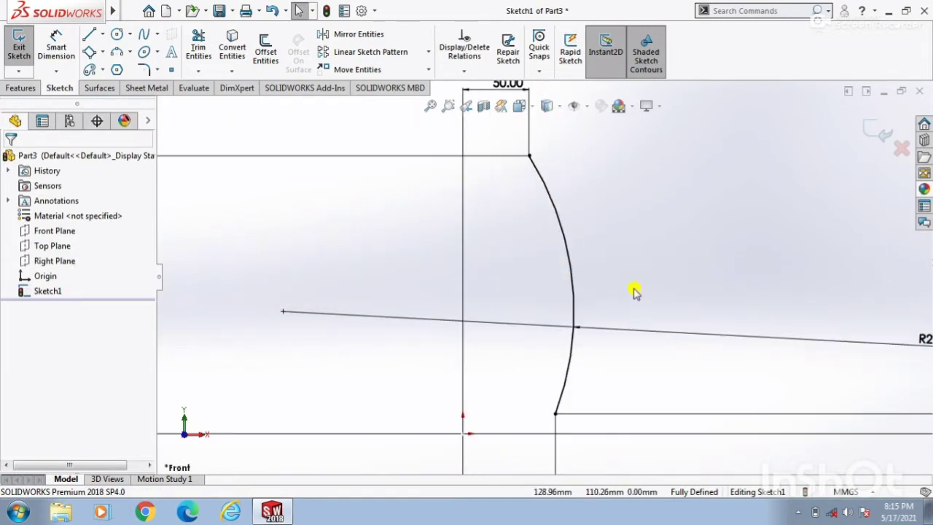
left_click(87, 35)
left_click(462, 435)
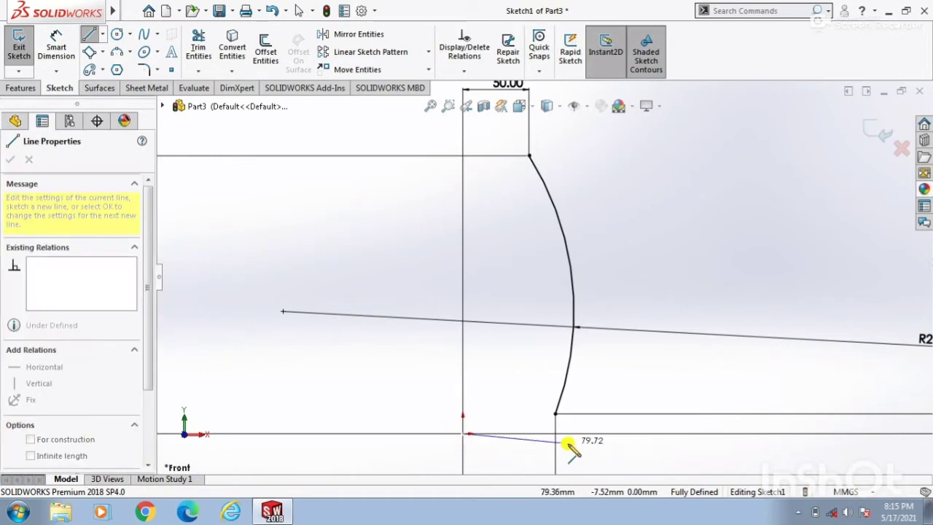
left_click(629, 435)
right_click(621, 449)
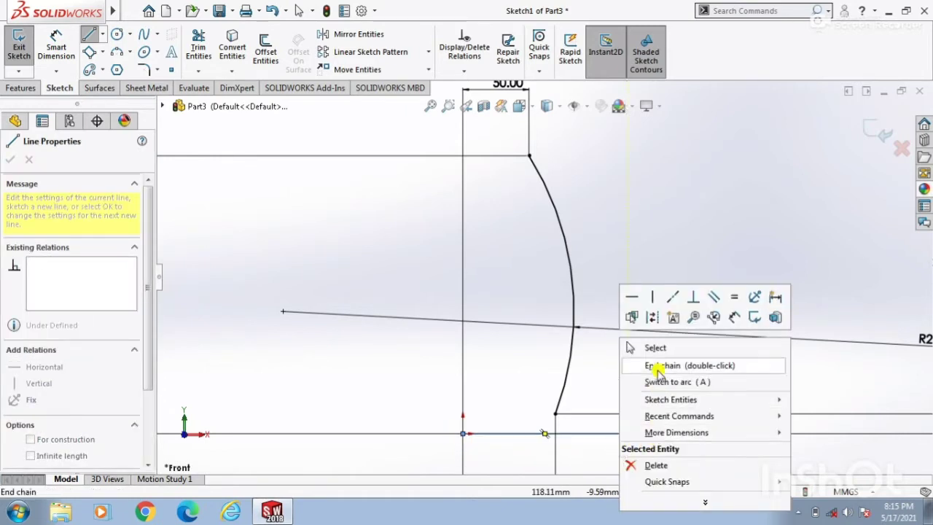
left_click(632, 348)
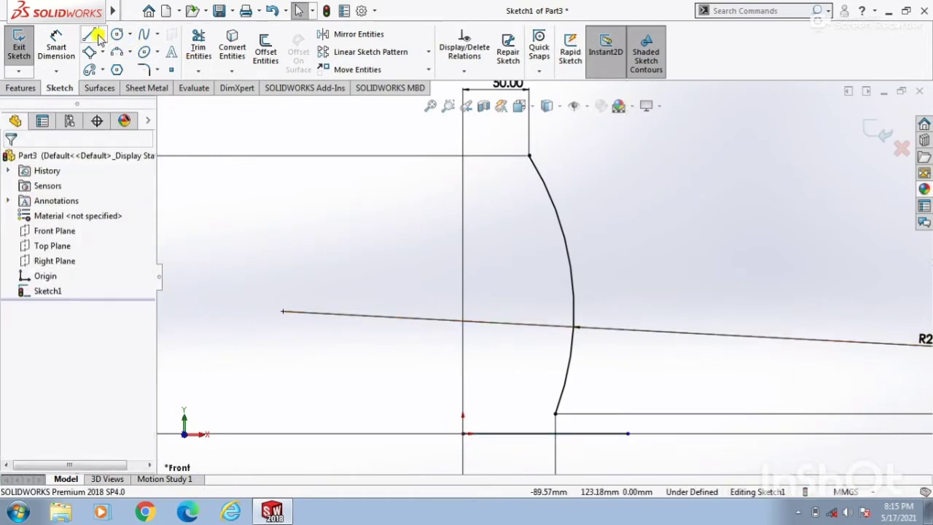
- Sketch a small outward-bulging three-point arc of about 8.5 mm radius from the large arc's lower endpoint to the horizontal base line
left_click(115, 52)
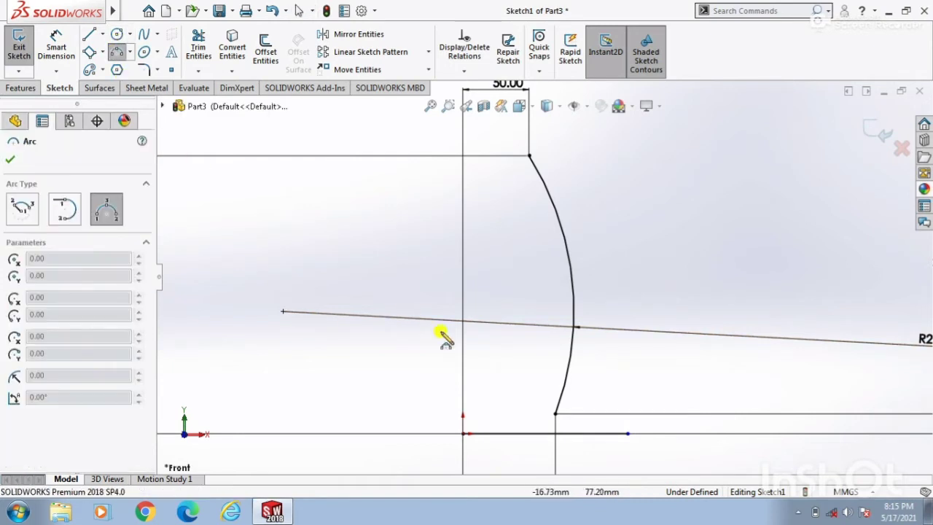
left_click(555, 415)
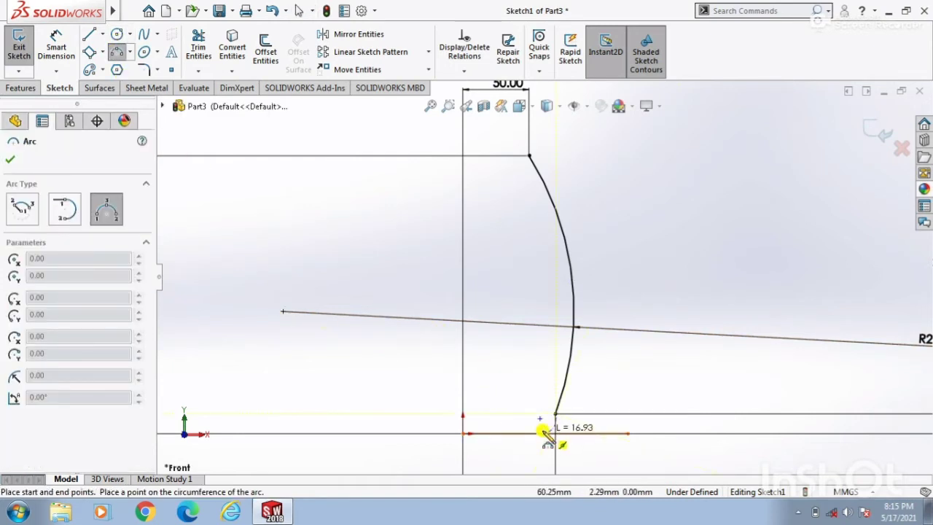
left_click(545, 434)
left_click(560, 426)
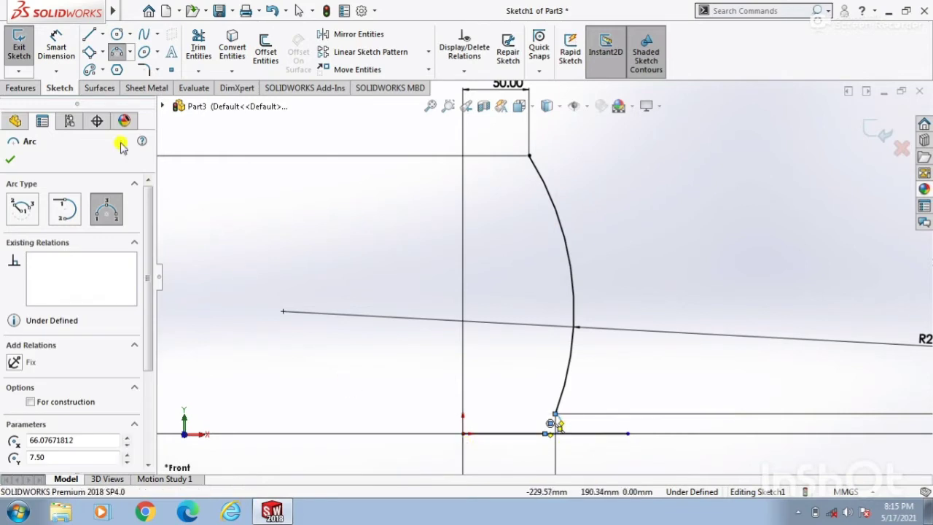
- Dimension the small lower arc's radius and set it to 7.5 mm
left_click(56, 40)
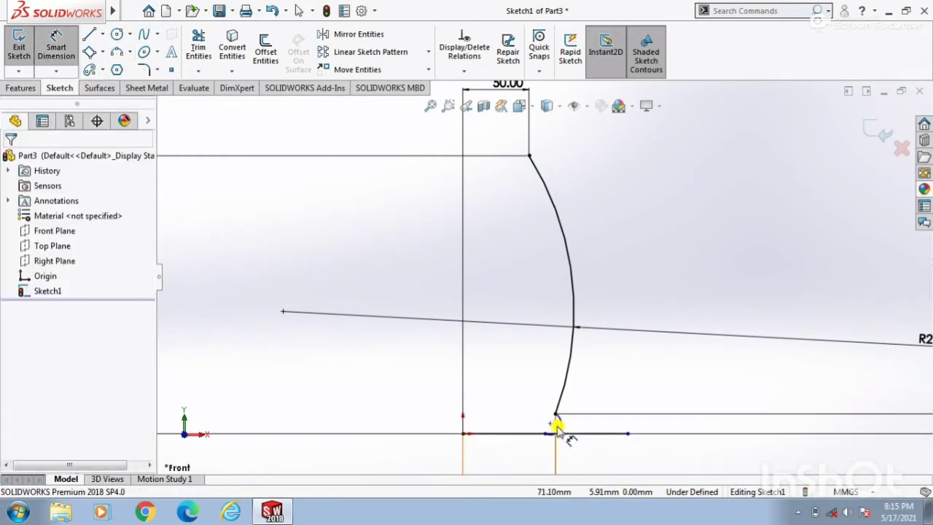
left_click(565, 433)
left_click(652, 416)
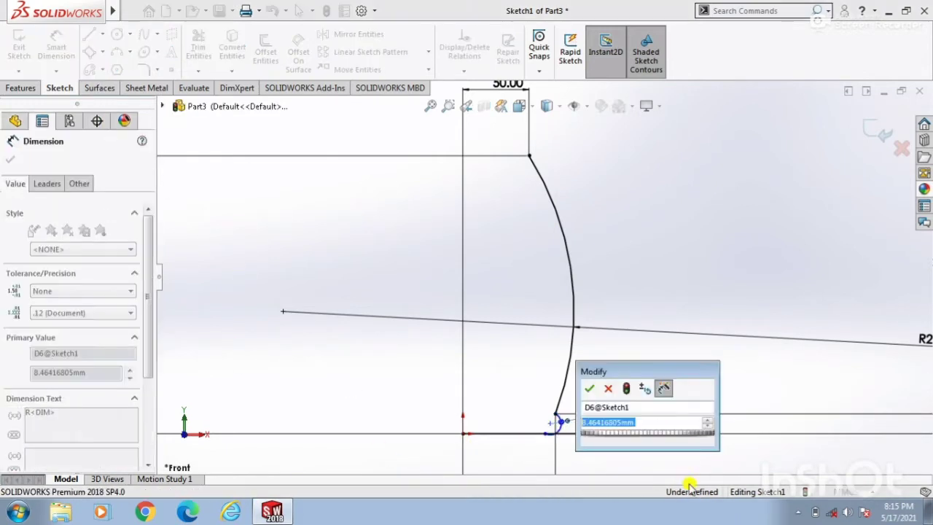
type("7.")
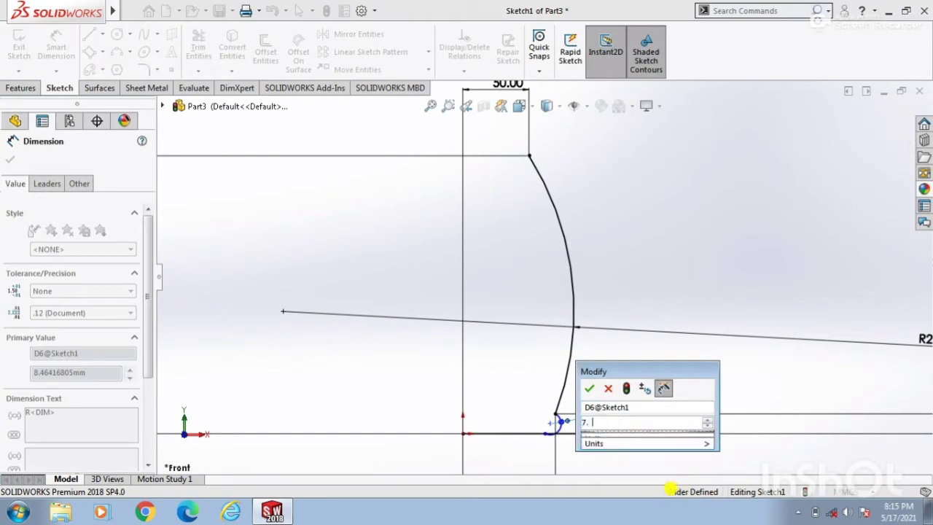
type("5")
key("Return")
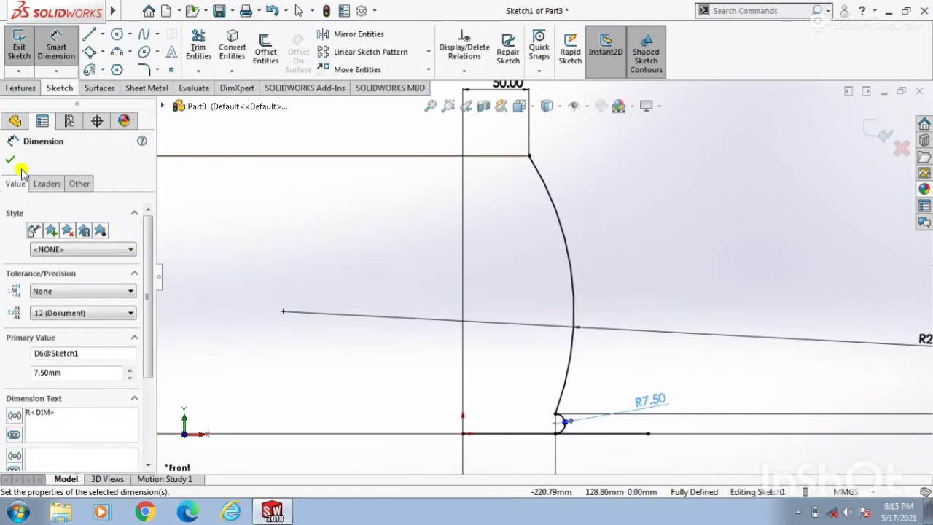
left_click(9, 156)
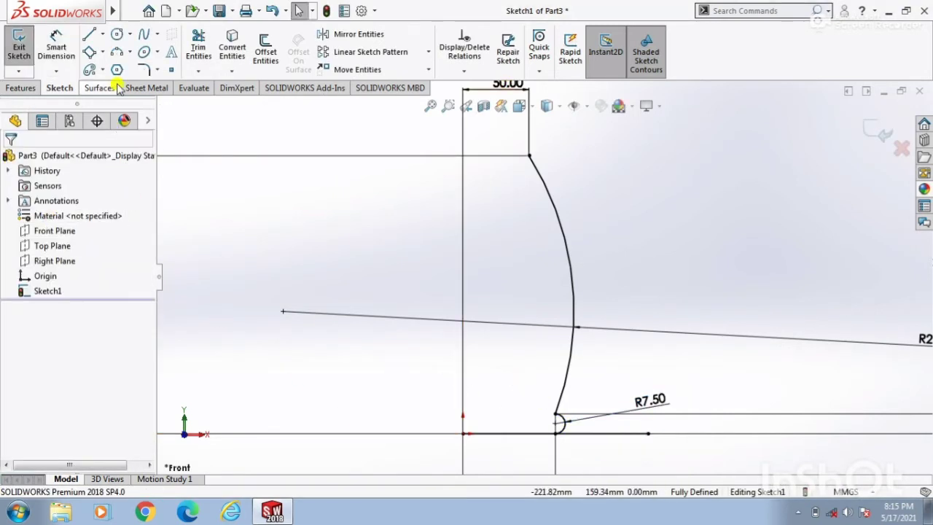
- Sketch a shallow upward-bulging three-point arc from just above the origin on the vertical axis to the base line, ending short of the small arc
left_click(117, 52)
scroll(469, 420, "down", 2)
scroll(464, 418, "down", 2)
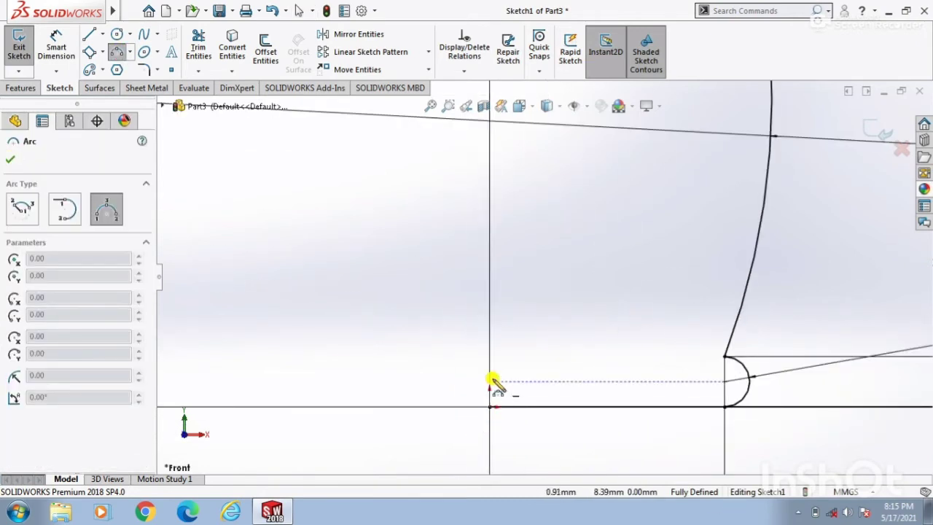
left_click(490, 406)
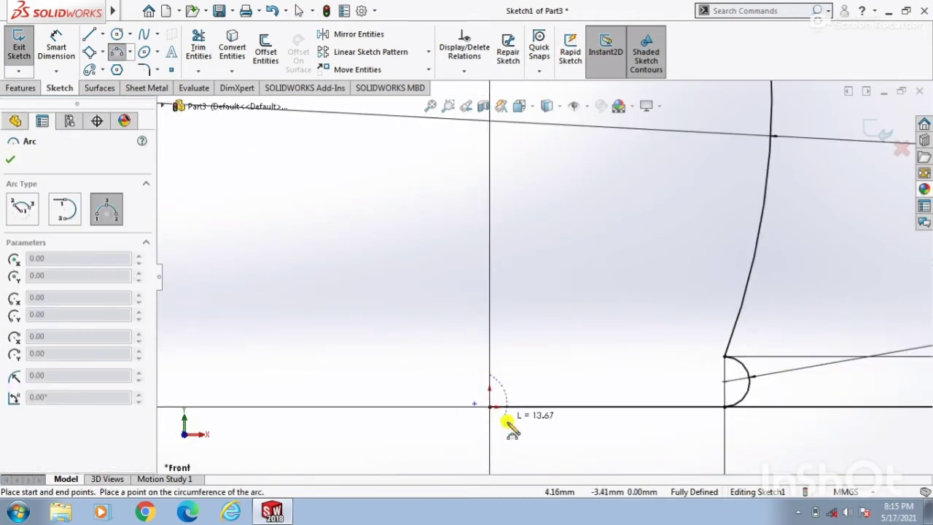
left_click(689, 406)
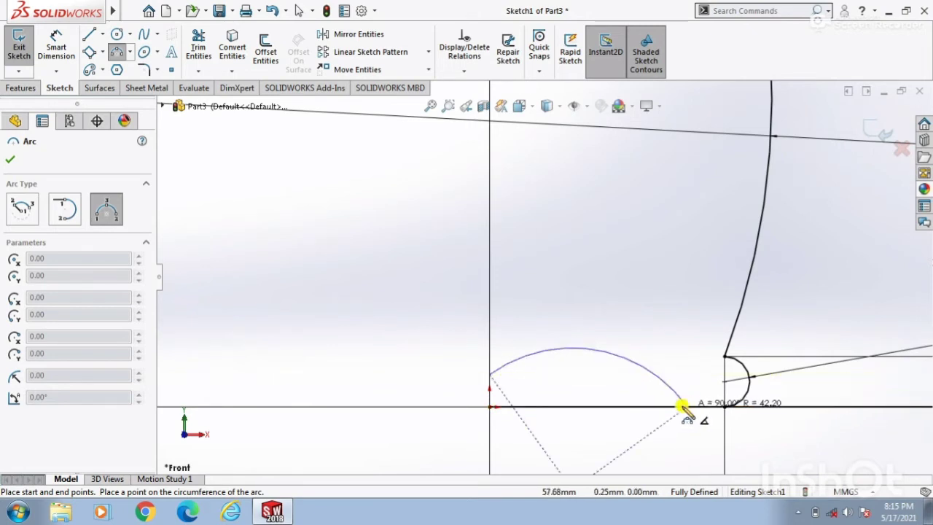
left_click(648, 391)
left_click(10, 161)
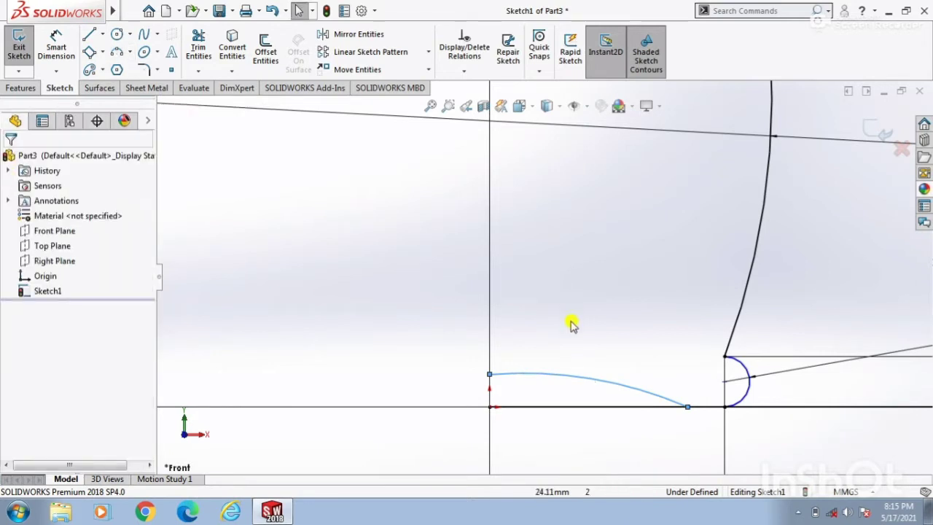
- Trim the base line down to the short segment between the shallow arc and the small lower arc, accepting removal of the segment's relation
key("f")
scroll(574, 198, "down", 2)
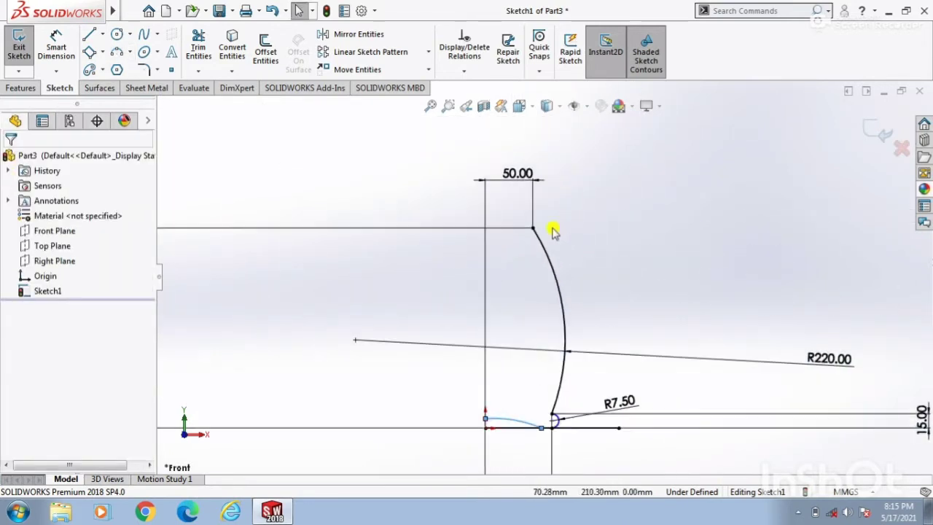
left_click(198, 48)
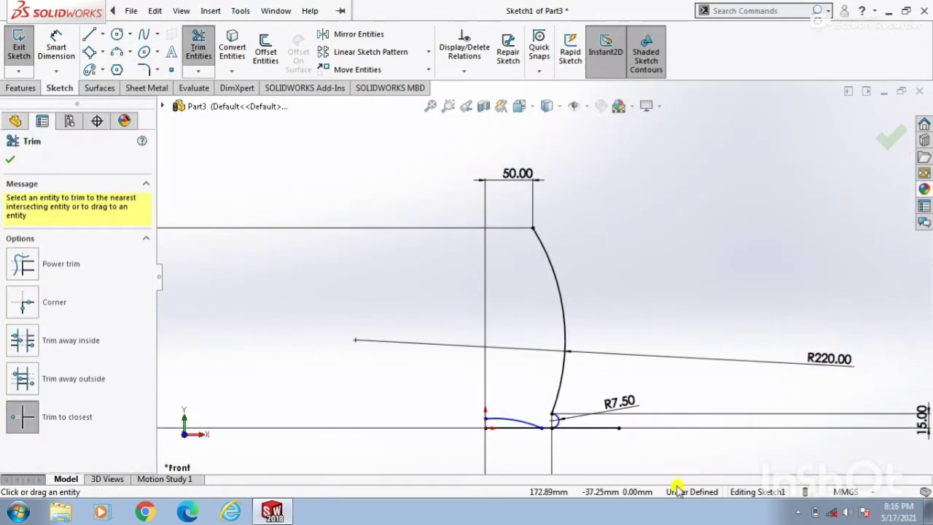
left_click(598, 430)
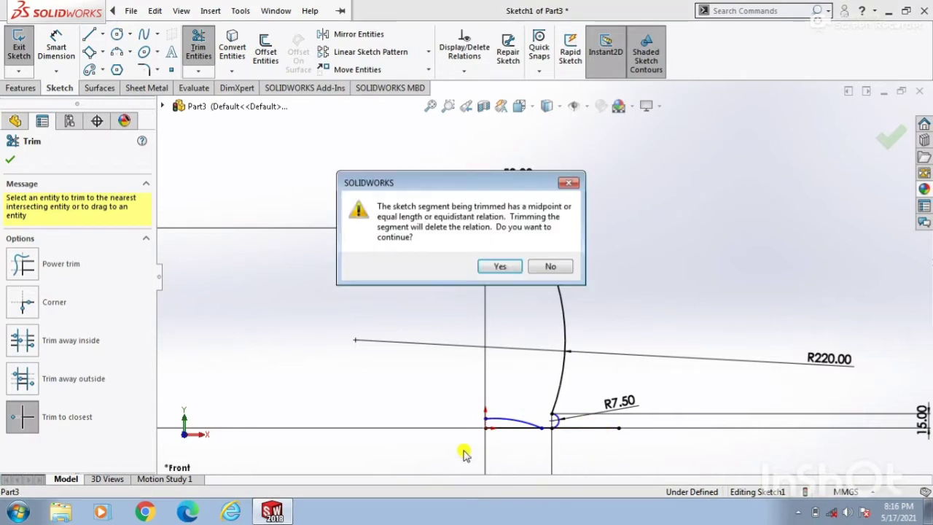
left_click(500, 266)
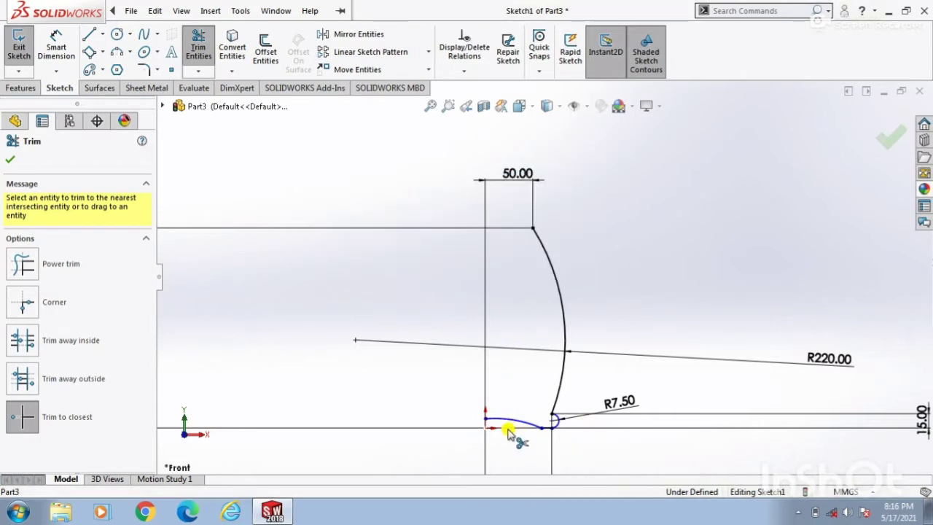
scroll(554, 410, "down", 5)
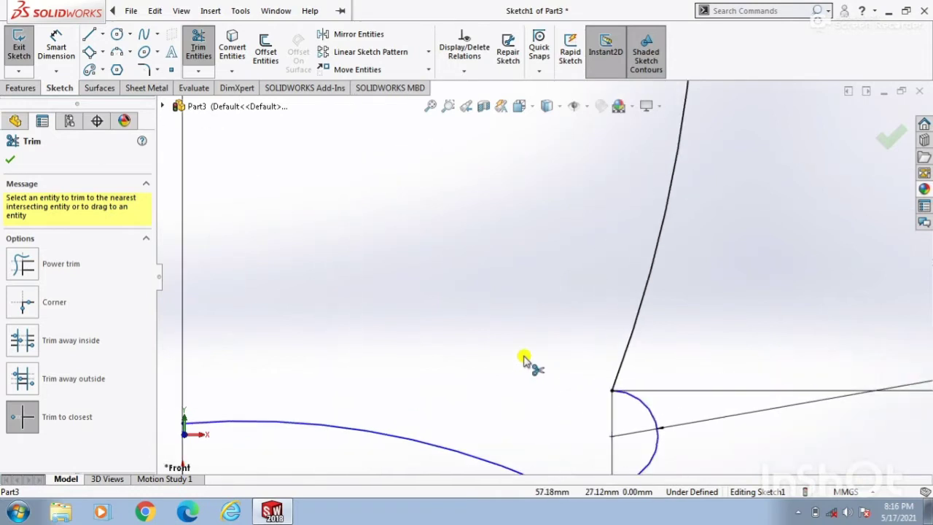
scroll(523, 357, "up", 3)
scroll(538, 357, "up", 5)
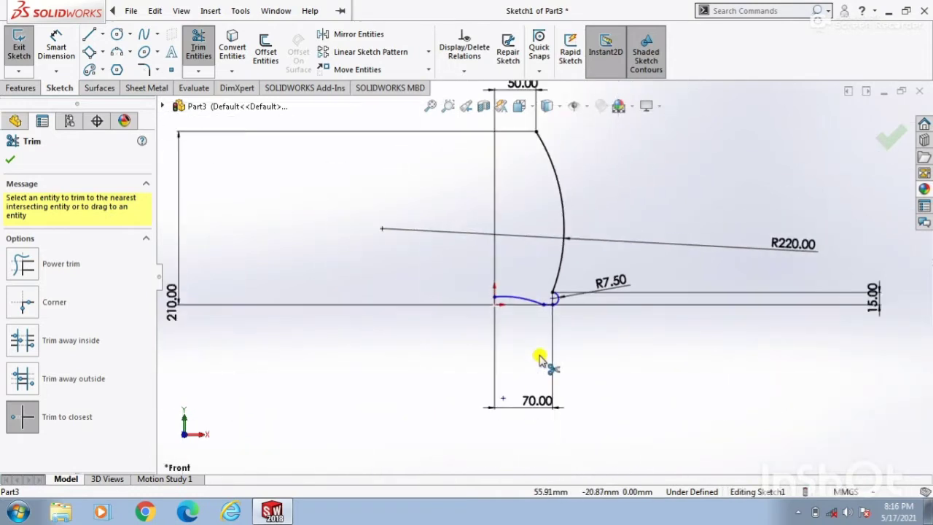
scroll(552, 182, "down", 2)
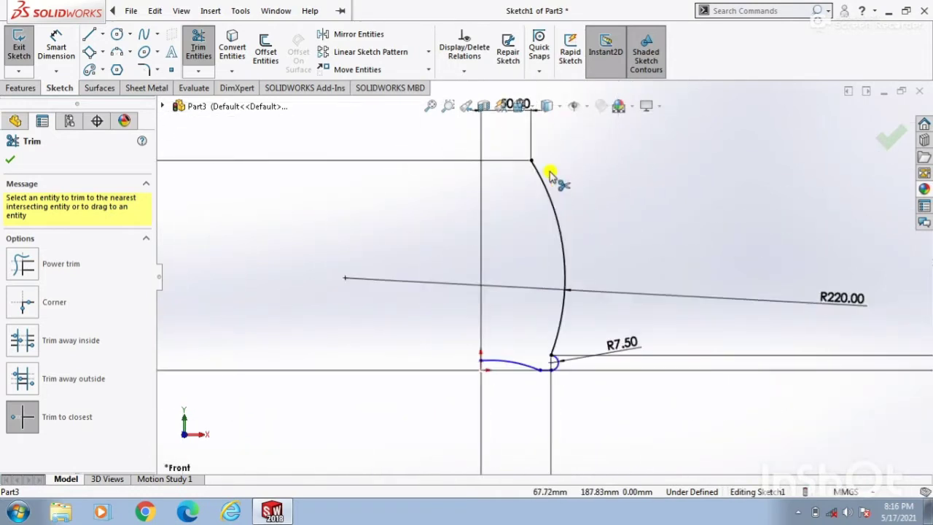
left_click(11, 159)
- Sketch a three-point arc of about 31 mm radius rising from the large arc's upper endpoint and bulging inward toward the vertical axis
scroll(567, 178, "up", 2)
scroll(557, 184, "down", 3)
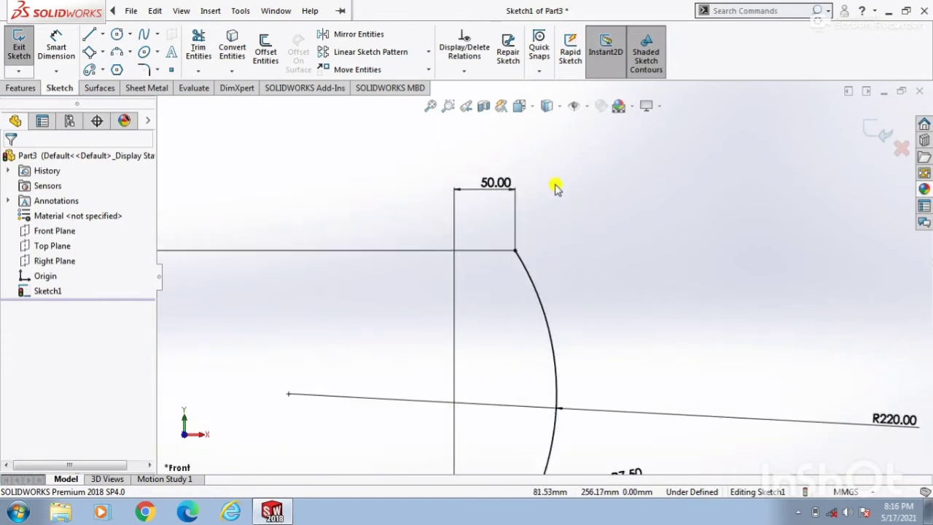
scroll(556, 188, "down", 1)
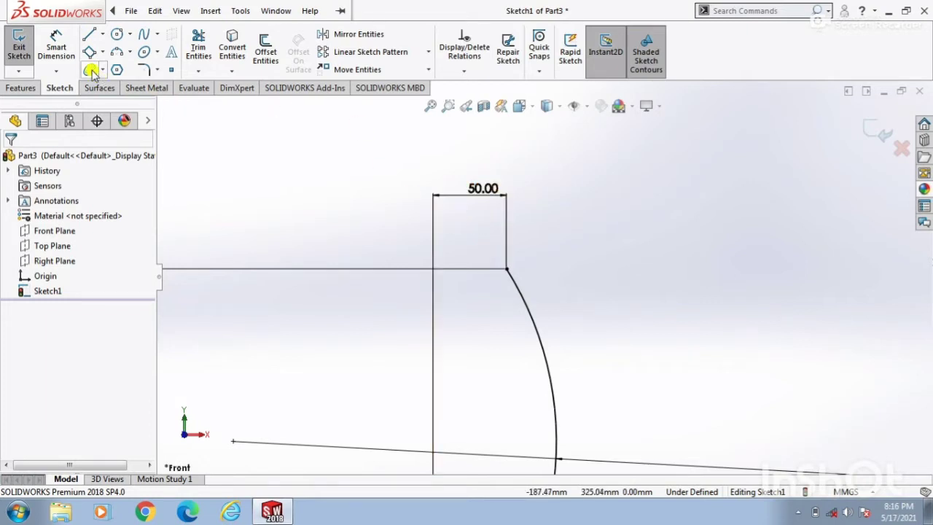
left_click(113, 50)
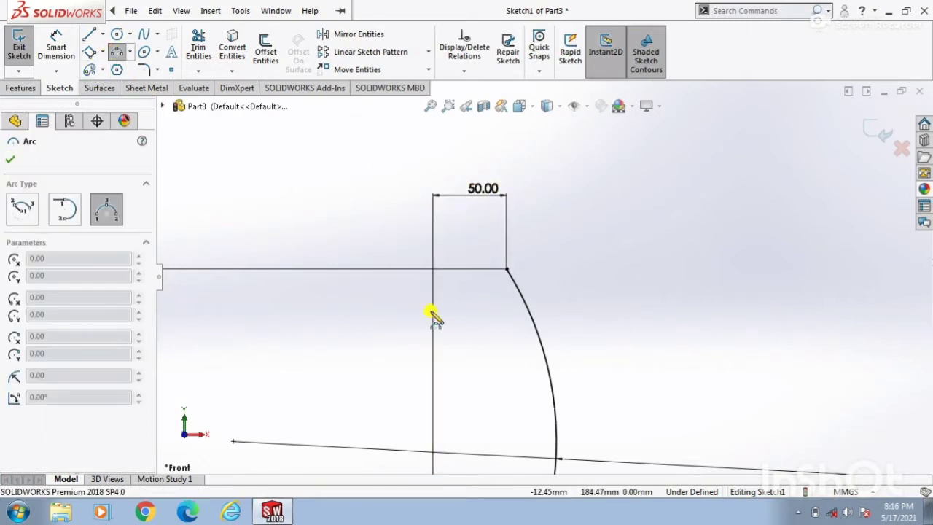
left_click(507, 268)
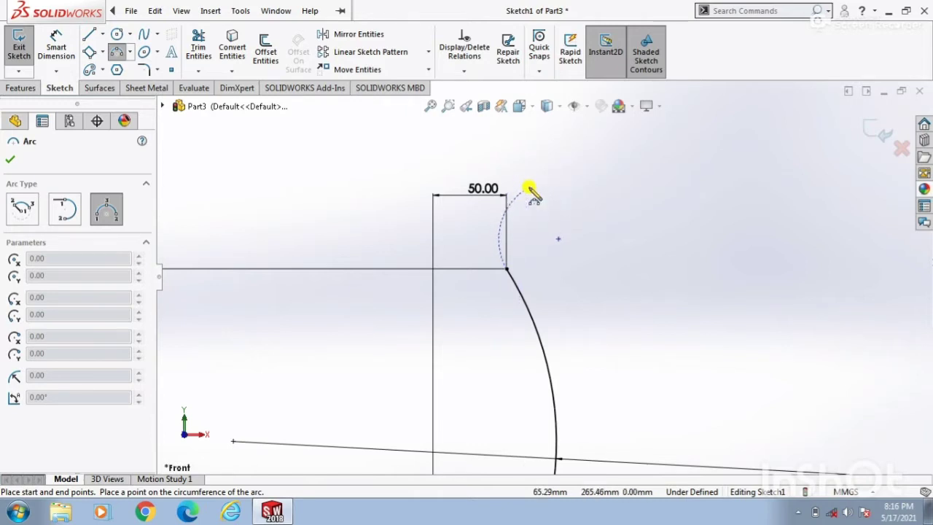
left_click(529, 190)
left_click(497, 210)
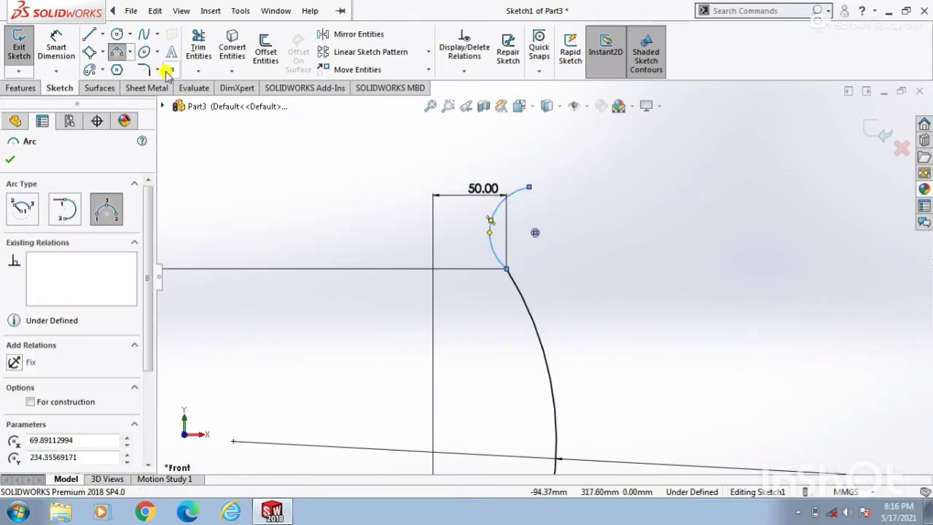
- Dimension the upper inward-bulging arc's radius and set it to 45 mm
left_click(55, 49)
left_click(492, 217)
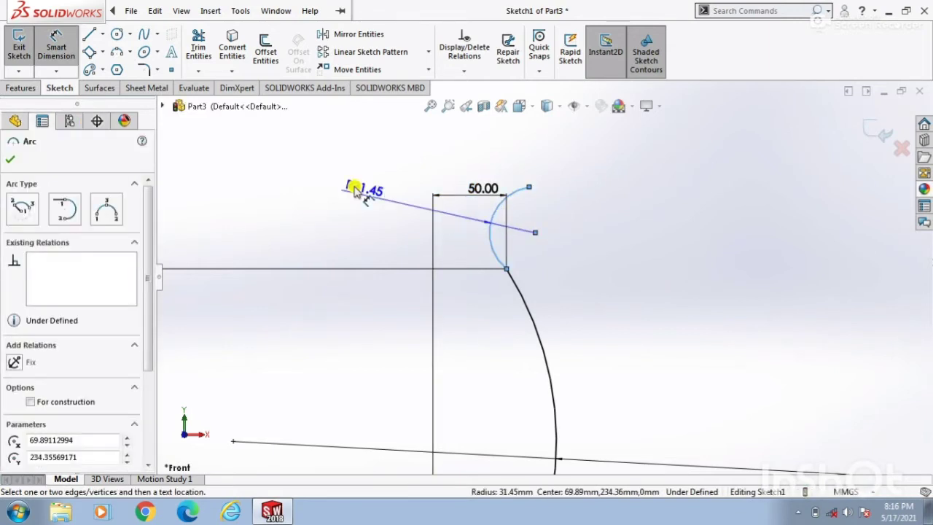
left_click(277, 149)
type("45")
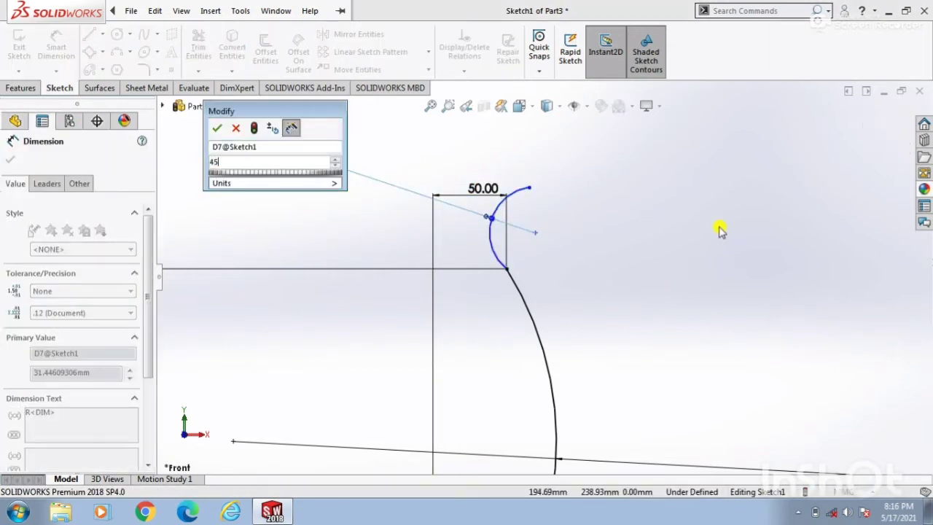
key("Return")
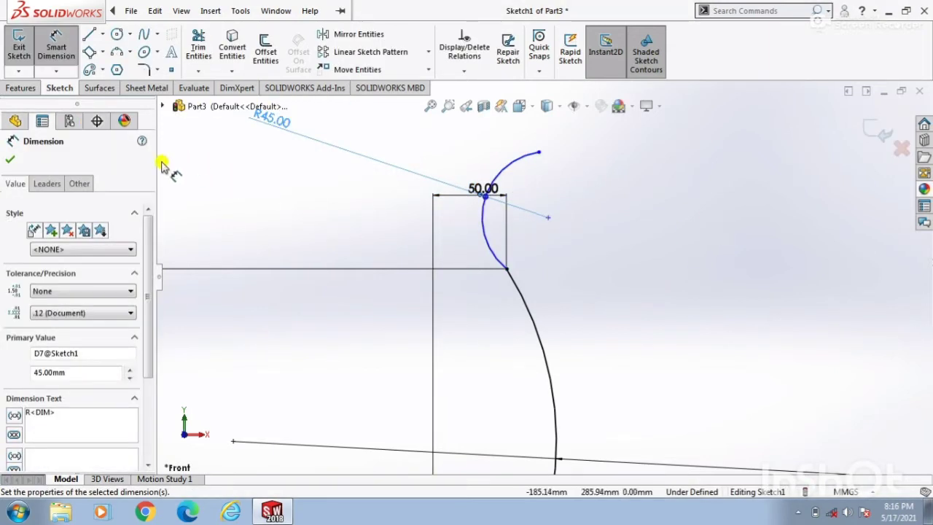
- Dimension the horizontal distance from the origin to the R45 arc's upper endpoint as 50 mm
scroll(500, 286, "up", 5)
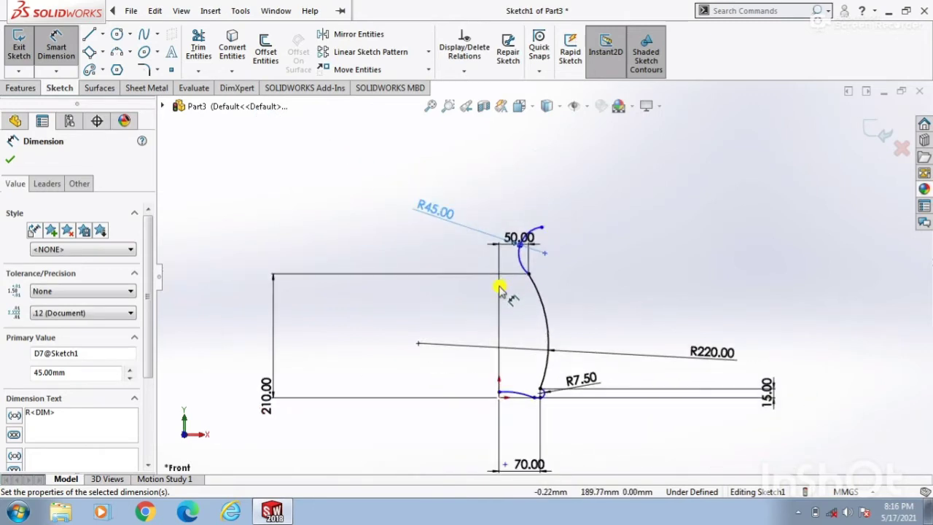
left_click(541, 227)
left_click(498, 398)
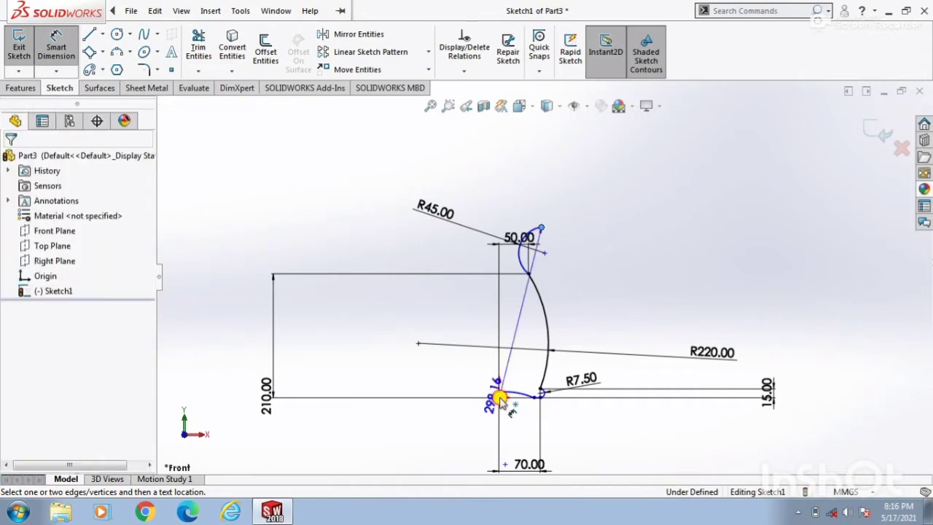
left_click(513, 137)
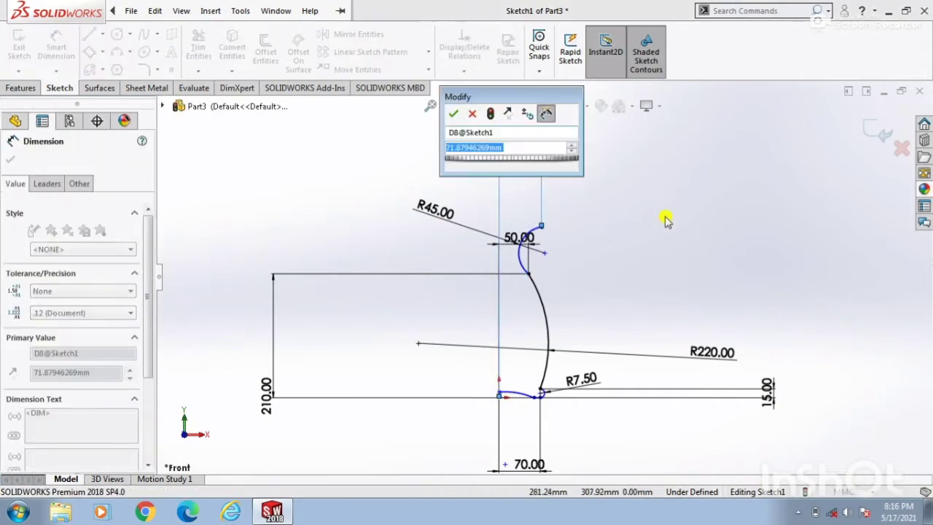
type("50")
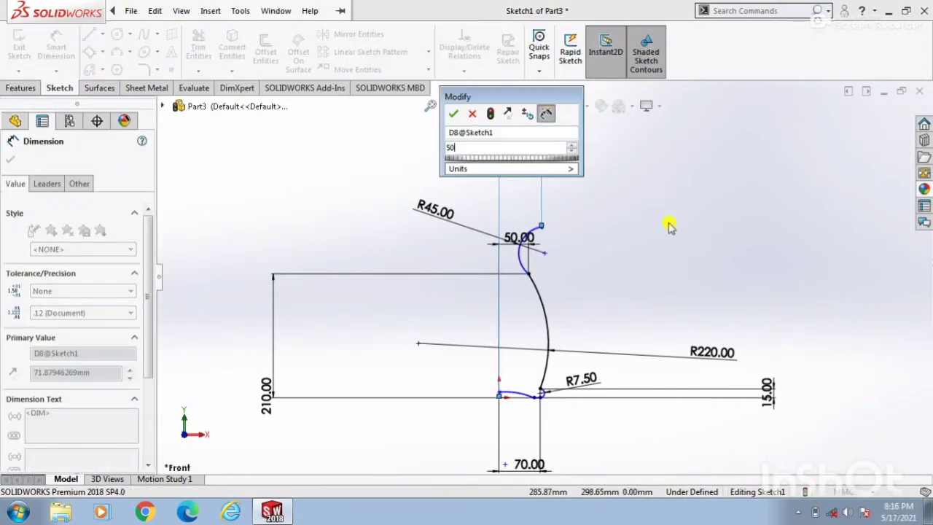
key("Return")
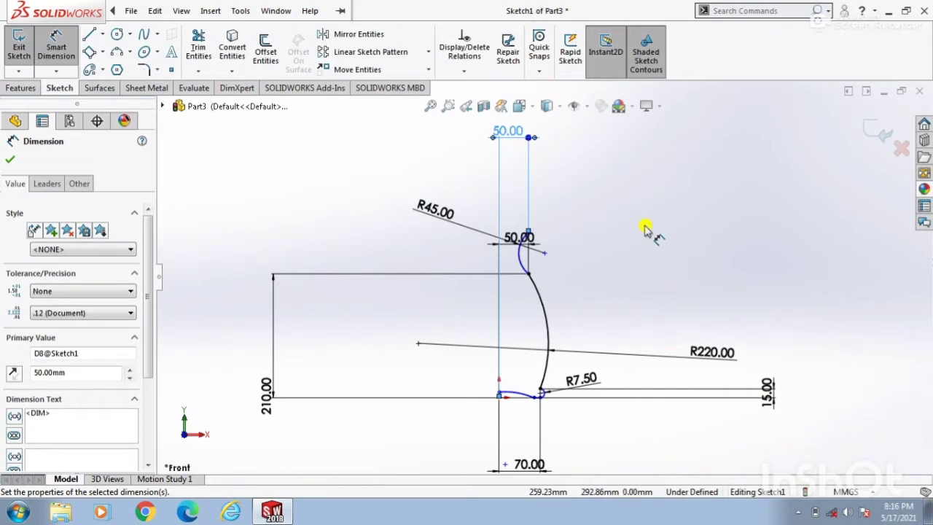
left_click(12, 160)
- Make the large R220 arc and the upper R45 arc tangent to each other
scroll(538, 273, "down", 4)
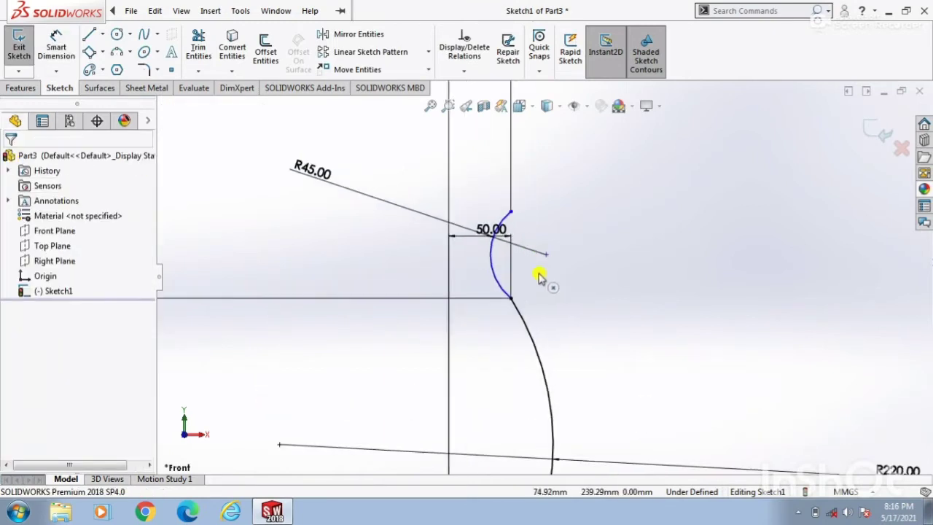
left_click(528, 319)
left_click(496, 275, "ctrl")
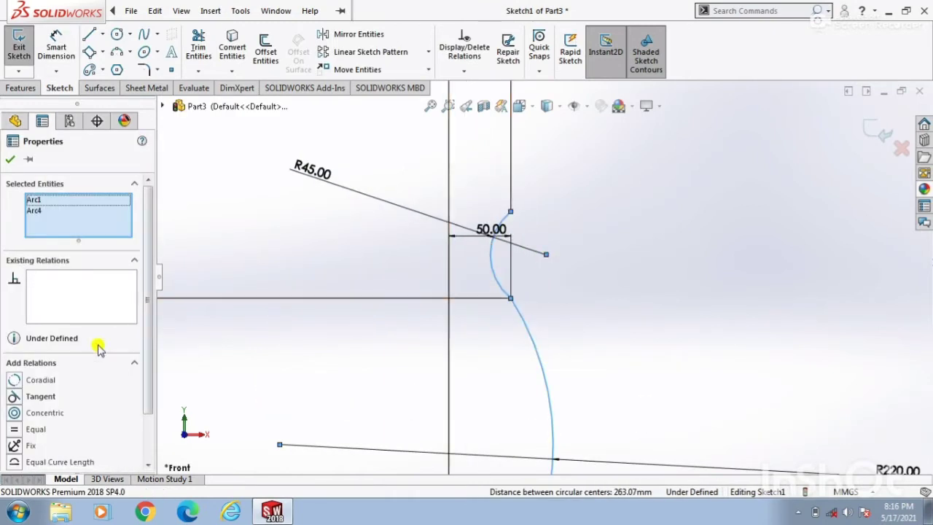
left_click(22, 397)
left_click(11, 161)
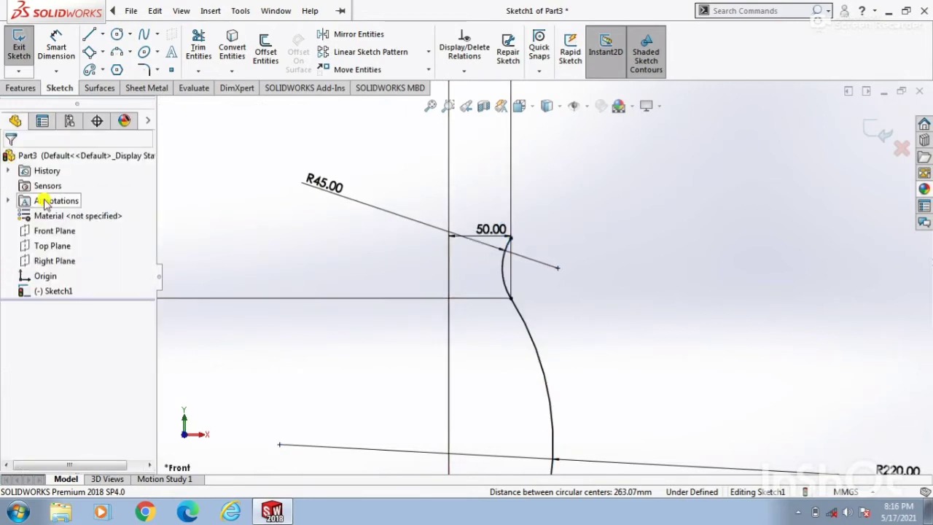
- Try to dimension the vertical distance from the origin to the R45 arc's upper endpoint
scroll(403, 341, "up", 4)
left_click(54, 45)
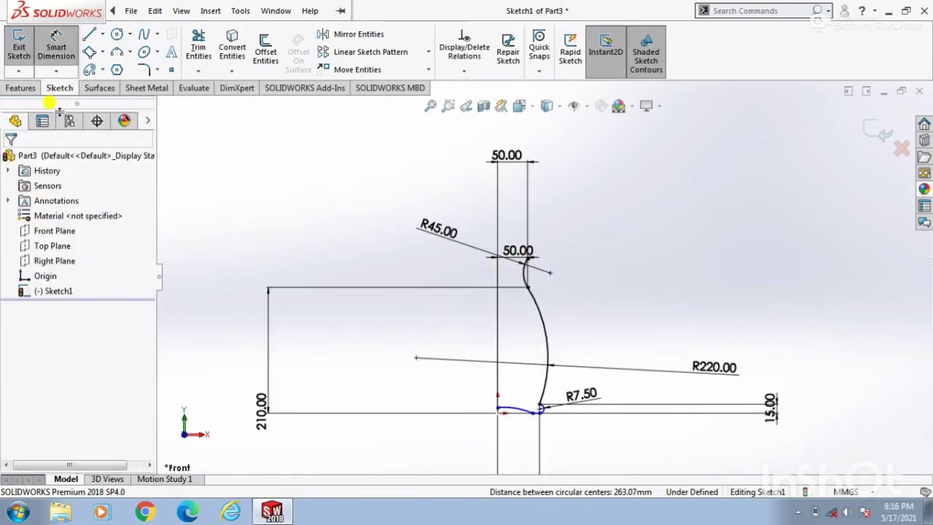
left_click(498, 414)
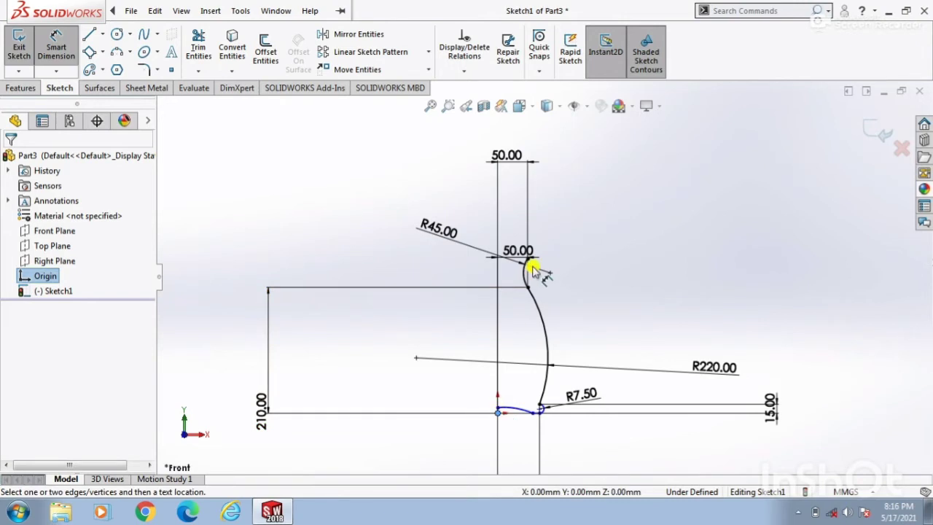
left_click(525, 257)
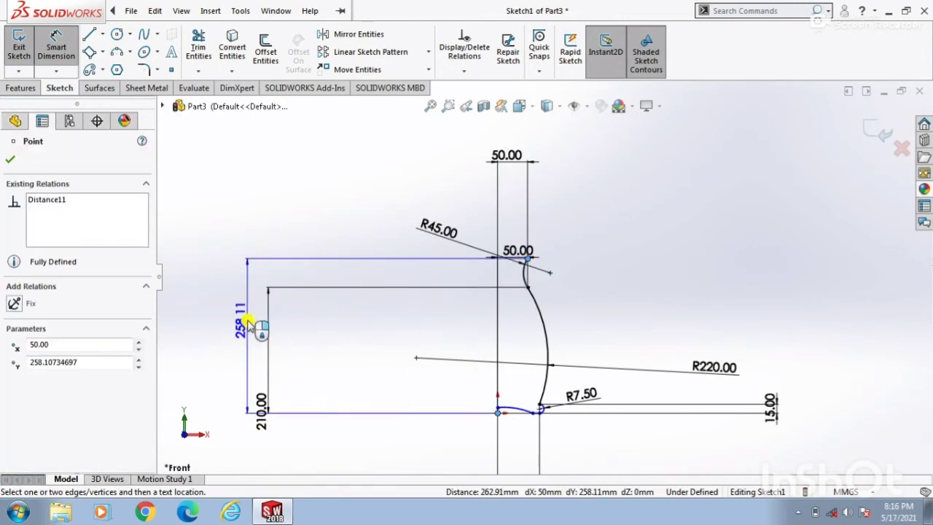
left_click(246, 322)
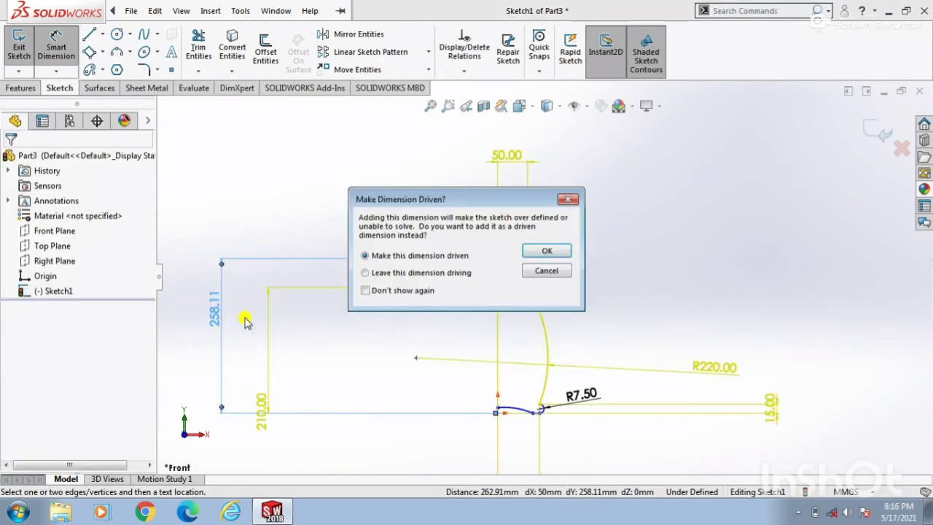
left_click(568, 200)
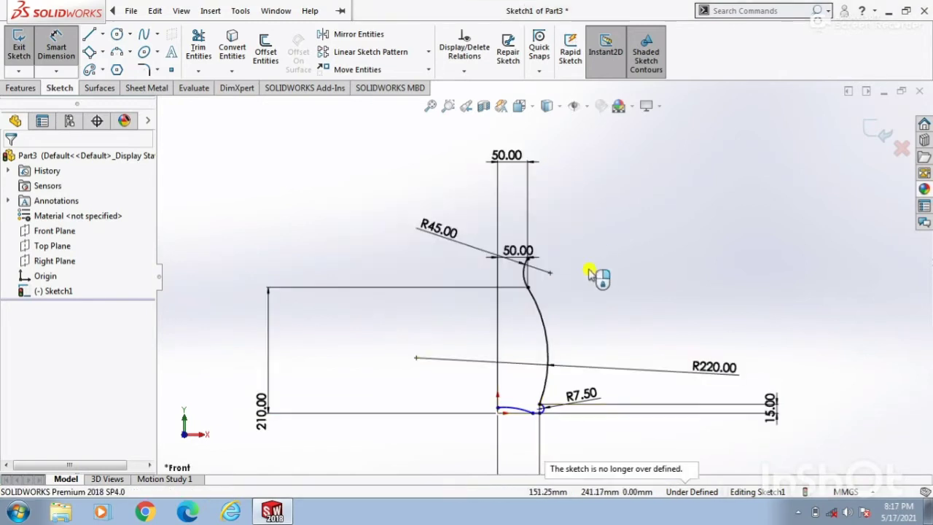
scroll(541, 269, "down", 2)
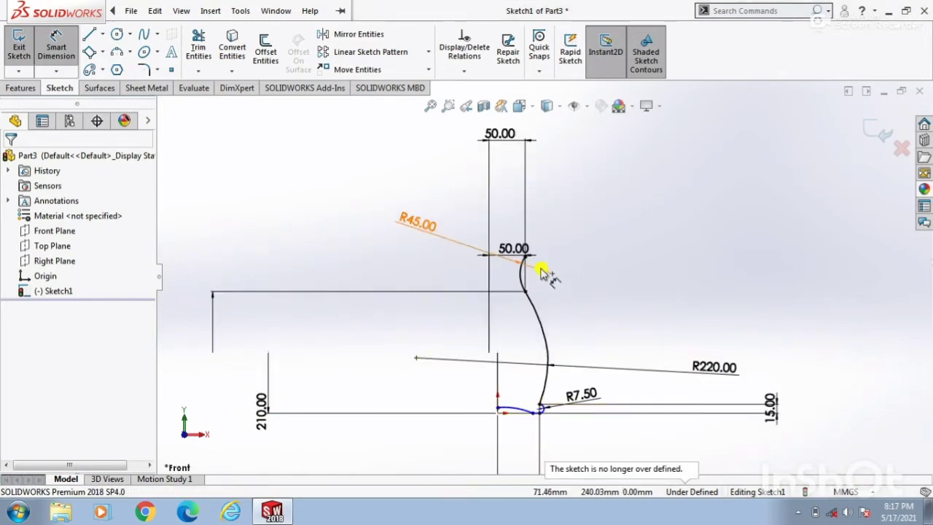
scroll(542, 269, "up", 2)
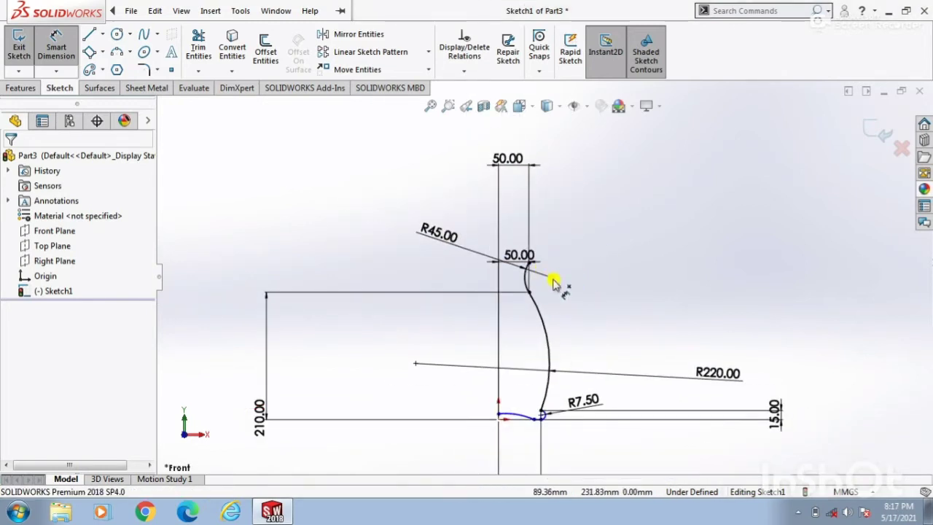
scroll(559, 285, "down", 2)
scroll(558, 294, "up", 3)
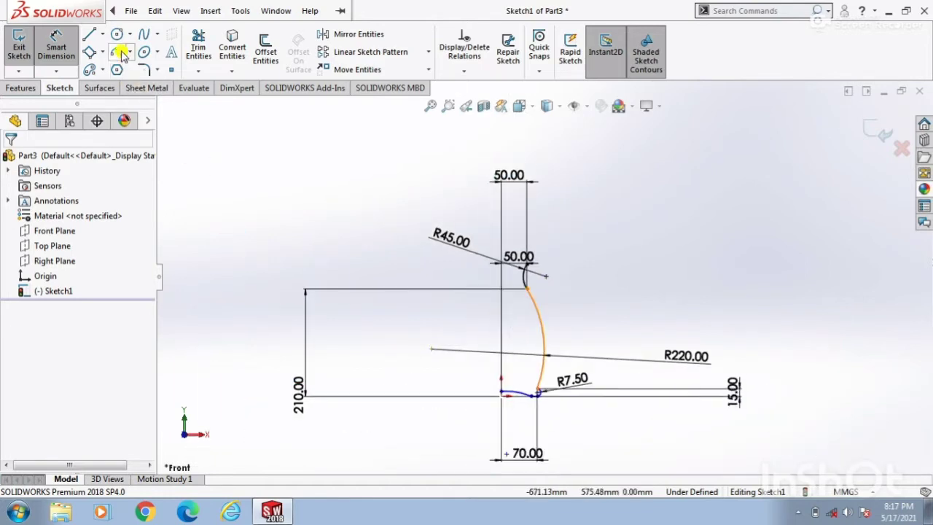
- Draw a vertical construction centerline from the origin up past the R45 arc's upper end and finish the sketch
left_click(102, 34)
left_click(109, 66)
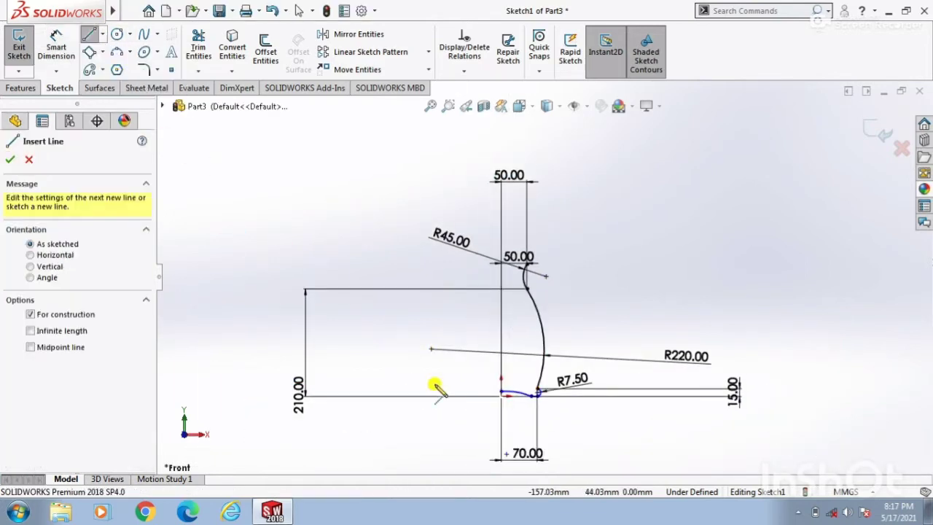
left_click(500, 394)
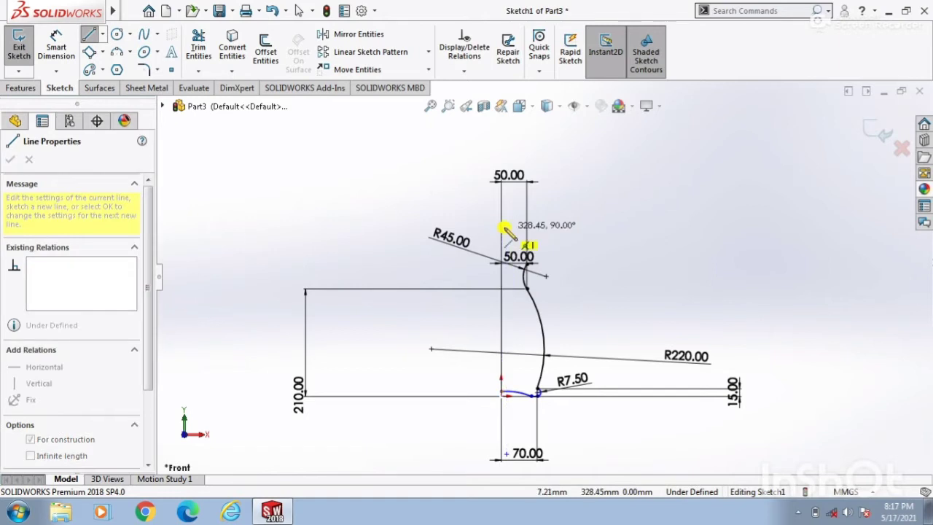
left_click(502, 221)
right_click(502, 223)
left_click(539, 234)
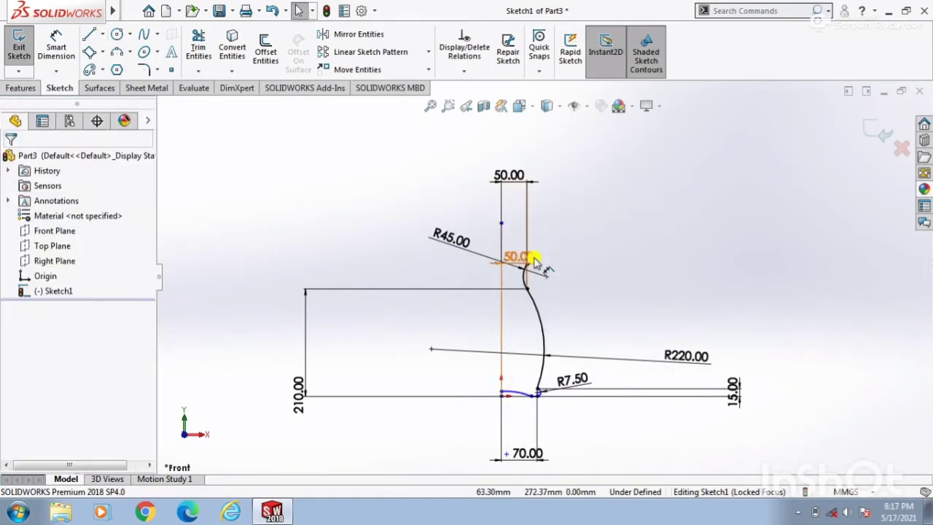
scroll(533, 270, "down", 2)
scroll(534, 271, "up", 4)
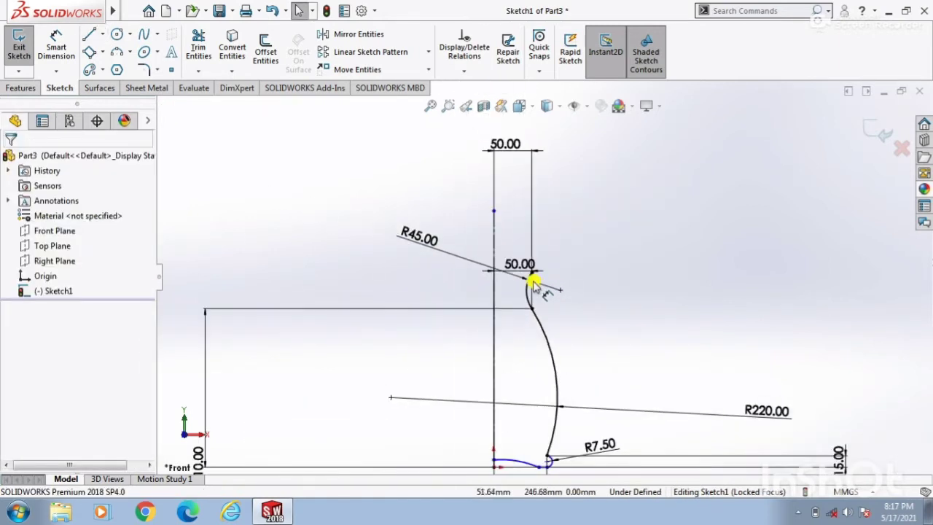
left_click(884, 137)
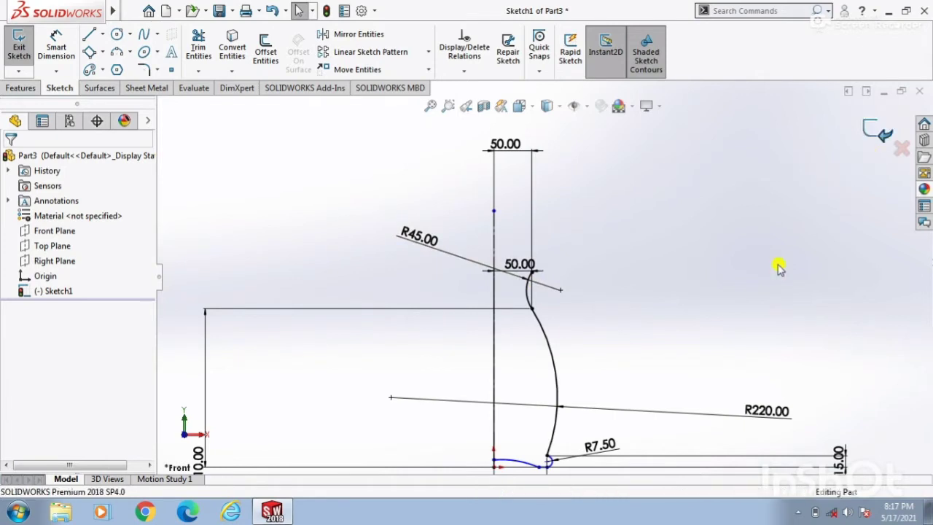
- Create a revolved surface from the profile sketch, turning it 360 degrees about the vertical centerline
left_click(114, 93)
left_click(61, 49)
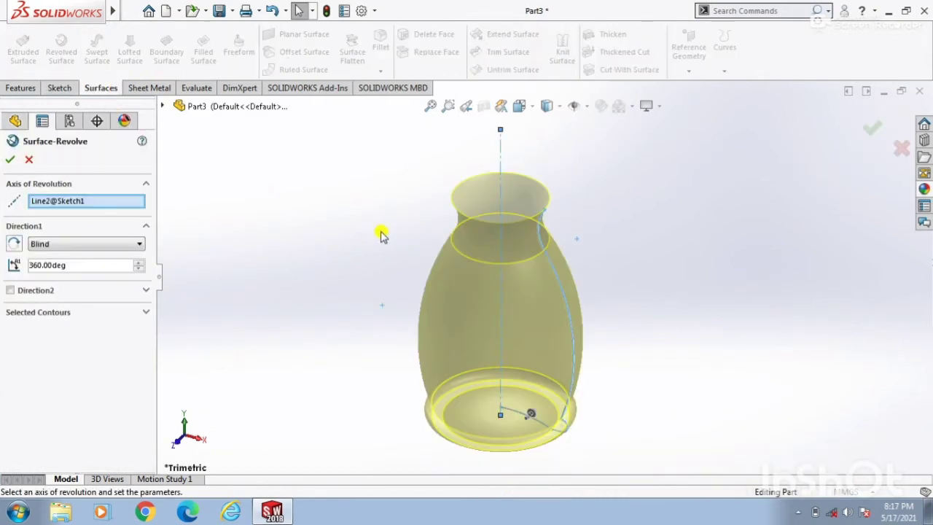
left_click(12, 162)
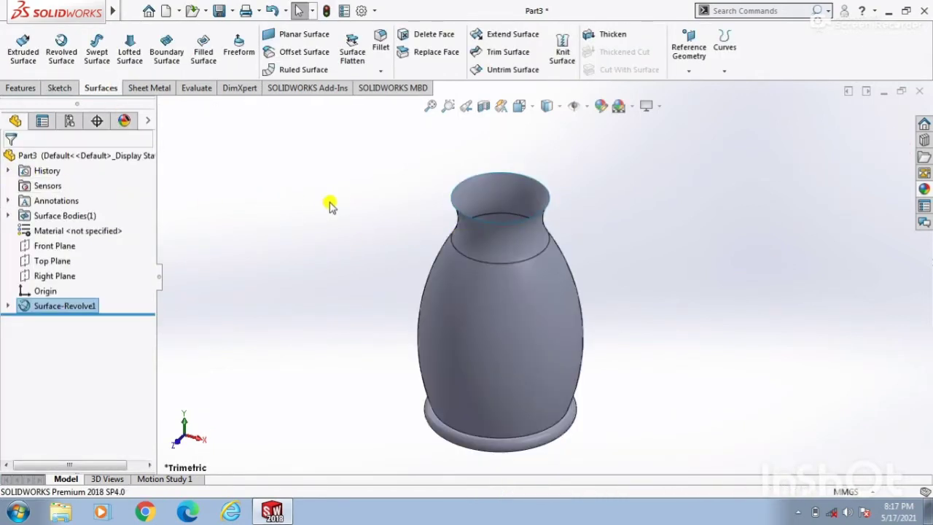
- Create a reference plane coincident with the circular edge of the vessel's top rim
middle_click_drag(383, 260, 657, 409)
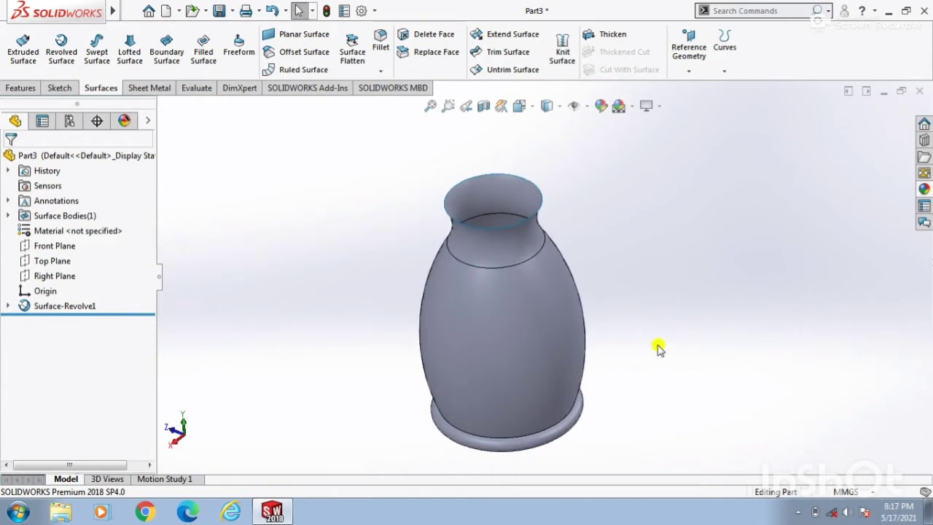
left_click(4, 88)
left_click(552, 72)
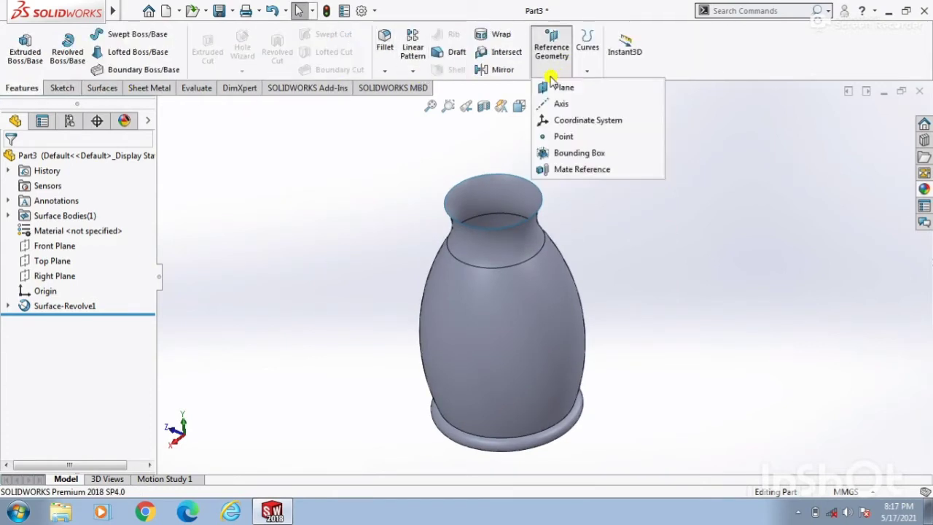
left_click(560, 85)
left_click(537, 190)
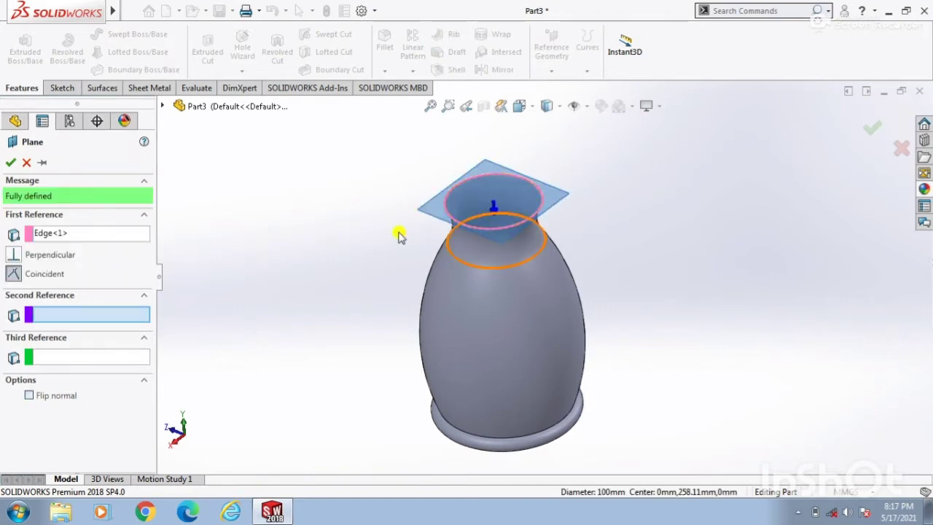
left_click(9, 162)
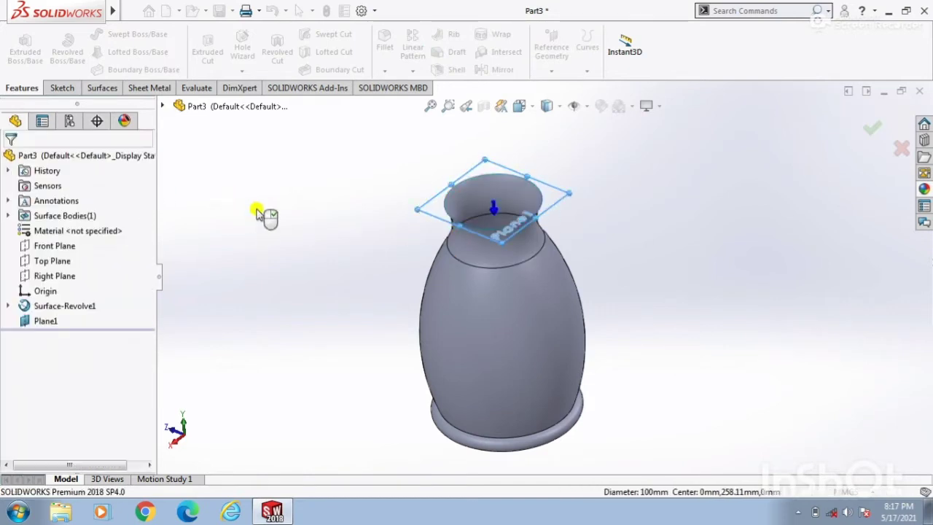
- Start a sketch on the rim plane and draw a circle about 43 mm in diameter centred on the origin
left_click(420, 208)
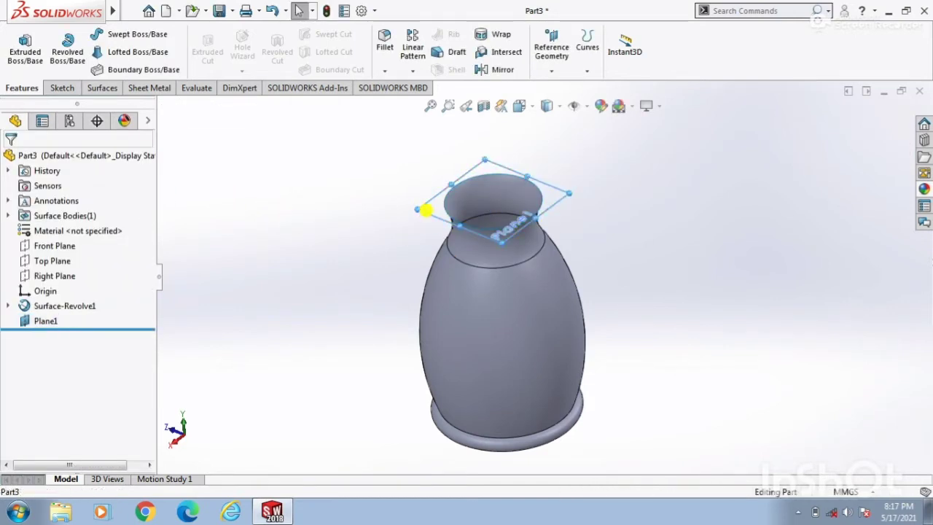
left_click(479, 163)
key("space")
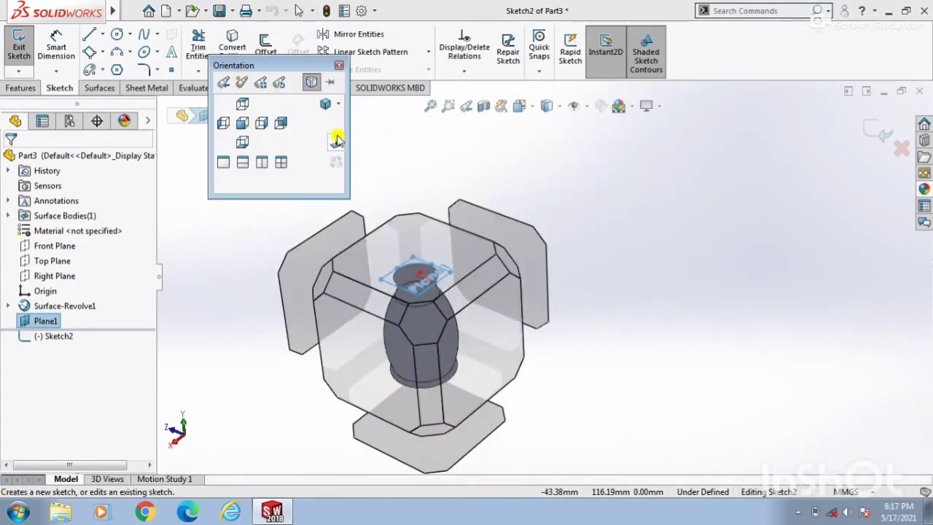
left_click(336, 140)
left_click(307, 282)
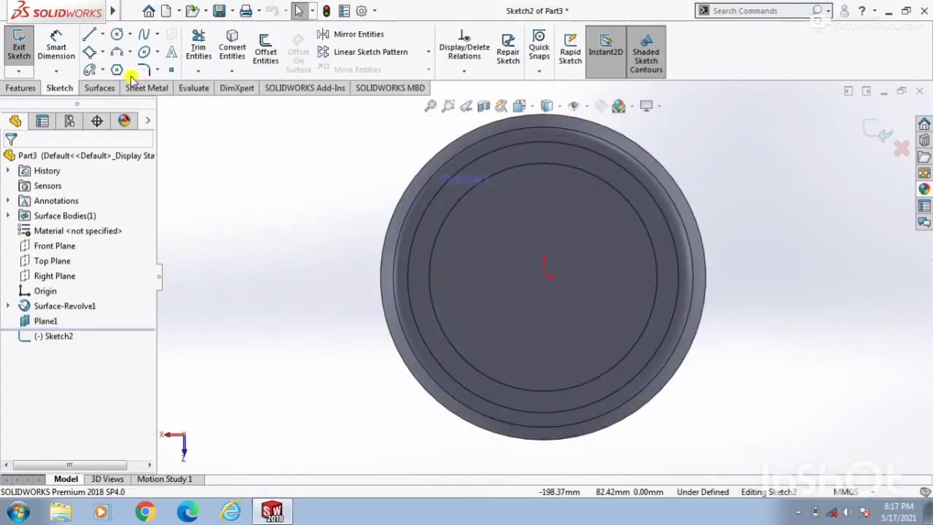
left_click(117, 35)
left_click(544, 277)
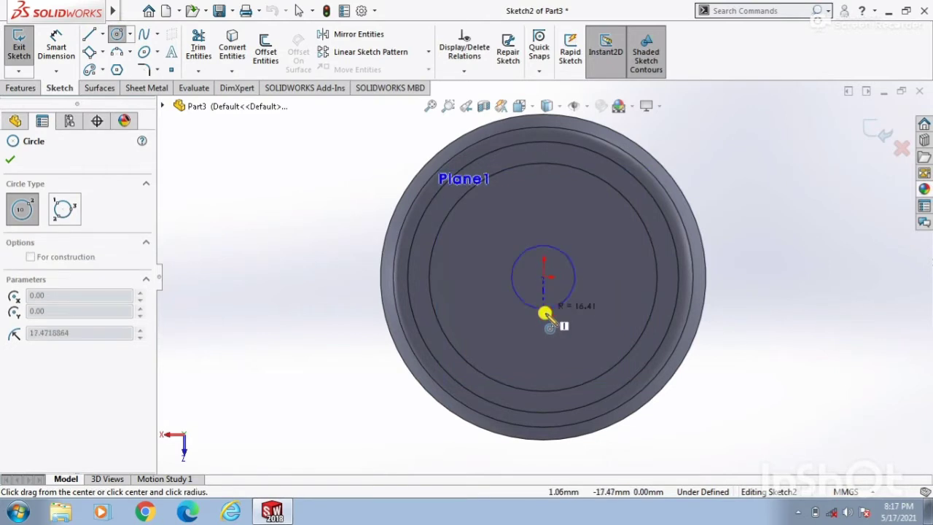
left_click(547, 318)
- Dimension the circle's diameter as 100 mm and finish the sketch
left_click(57, 45)
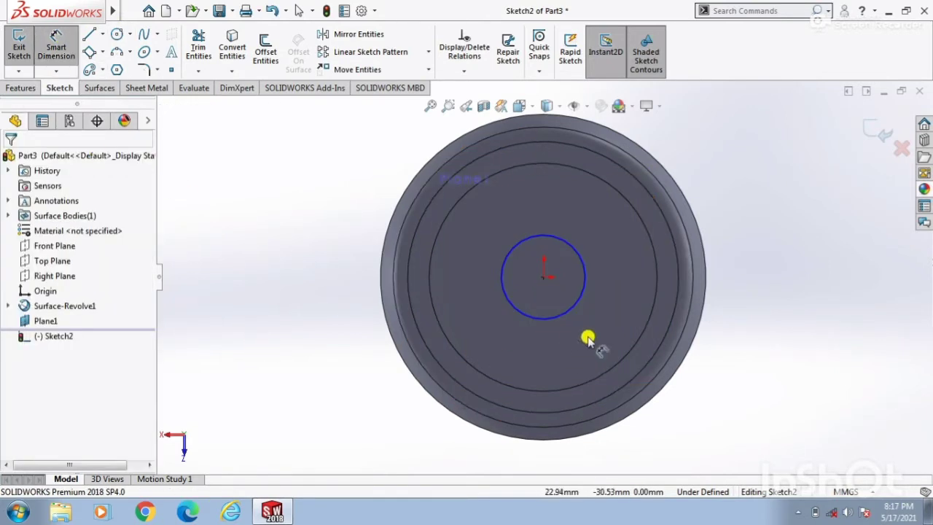
left_click(566, 313)
left_click(226, 350)
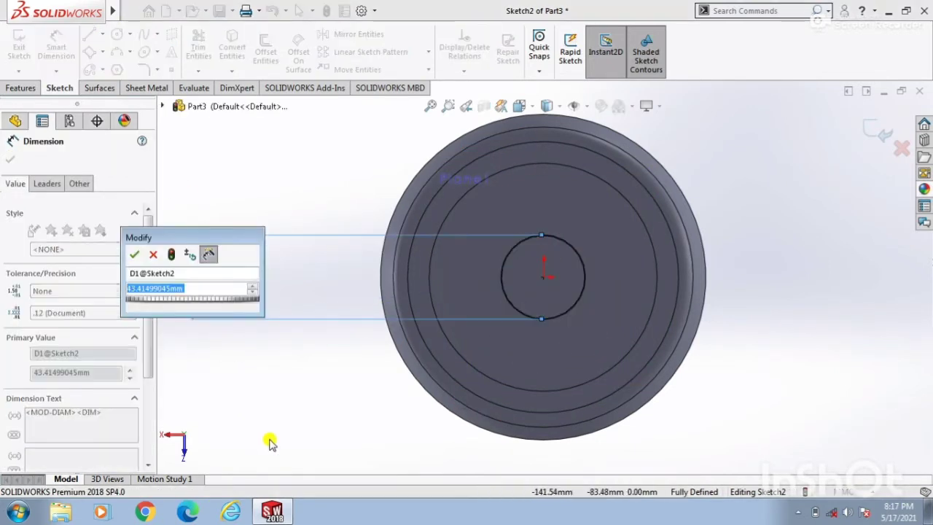
type("100")
key("Return")
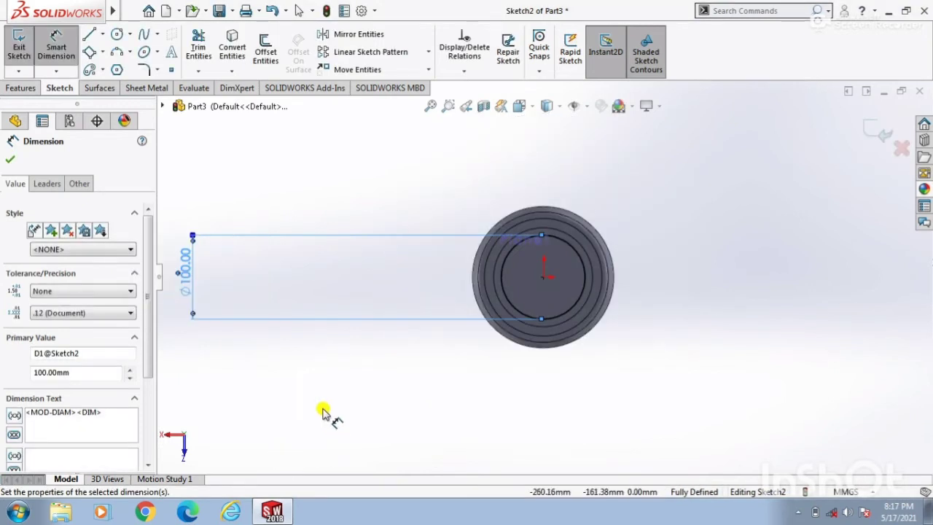
left_click(882, 131)
- Create a reference plane parallel to the rim plane, offset 20 mm above it with the offset direction flipped
mouse_move(708, 387)
middle_mouse_down()
mouse_move(714, 211)
mouse_move(737, 192)
mouse_move(782, 203)
middle_mouse_up()
mouse_move(648, 367)
middle_mouse_down()
mouse_move(639, 339)
mouse_move(710, 163)
mouse_move(842, 138)
mouse_move(794, 216)
mouse_move(781, 343)
mouse_move(794, 381)
mouse_move(712, 287)
middle_mouse_up()
left_click(698, 228)
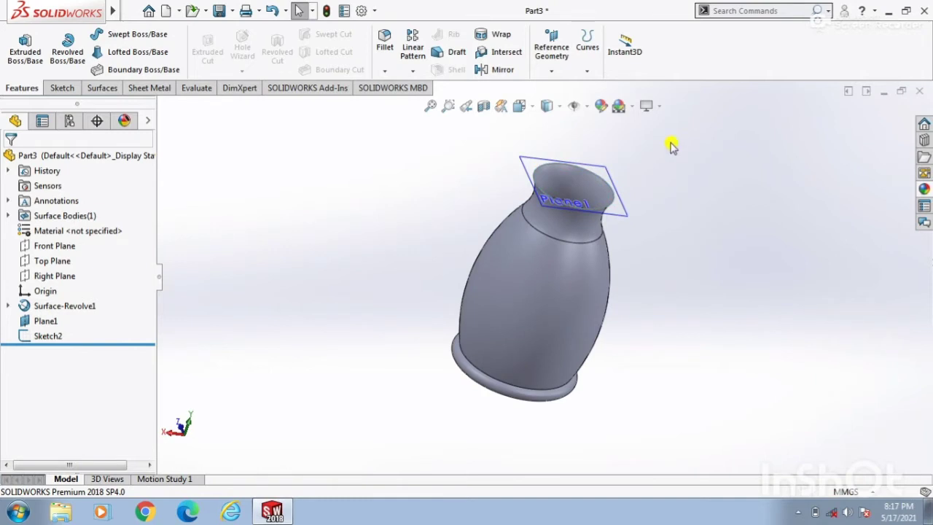
left_click(551, 72)
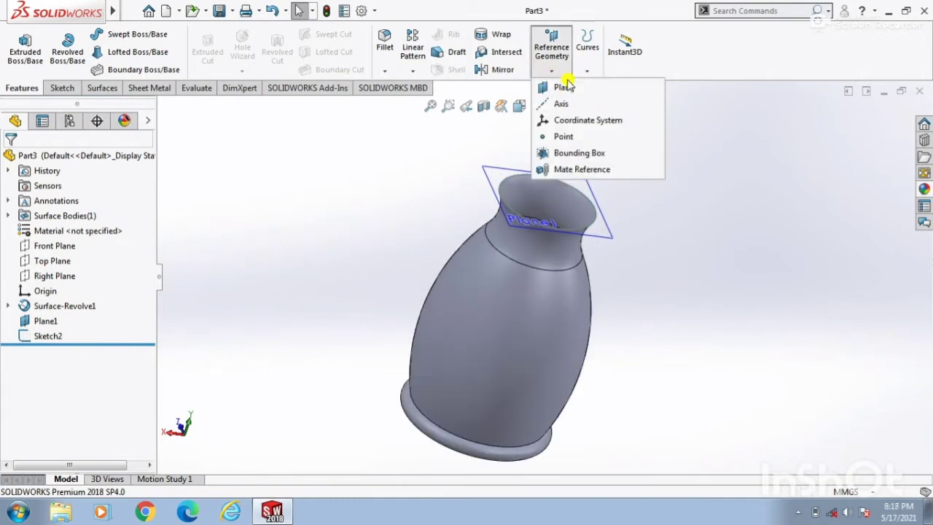
left_click(565, 86)
left_click(608, 237)
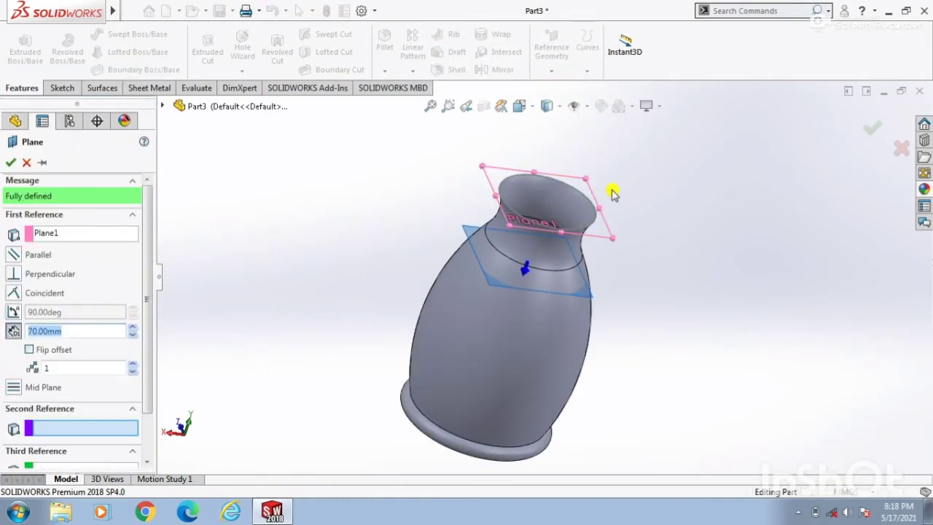
left_click(29, 350)
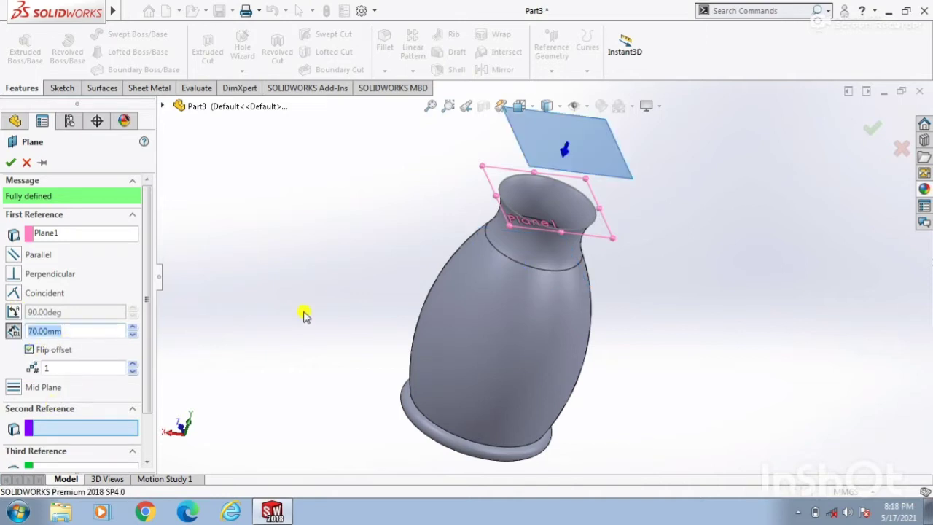
middle_click_drag(305, 313, 309, 269)
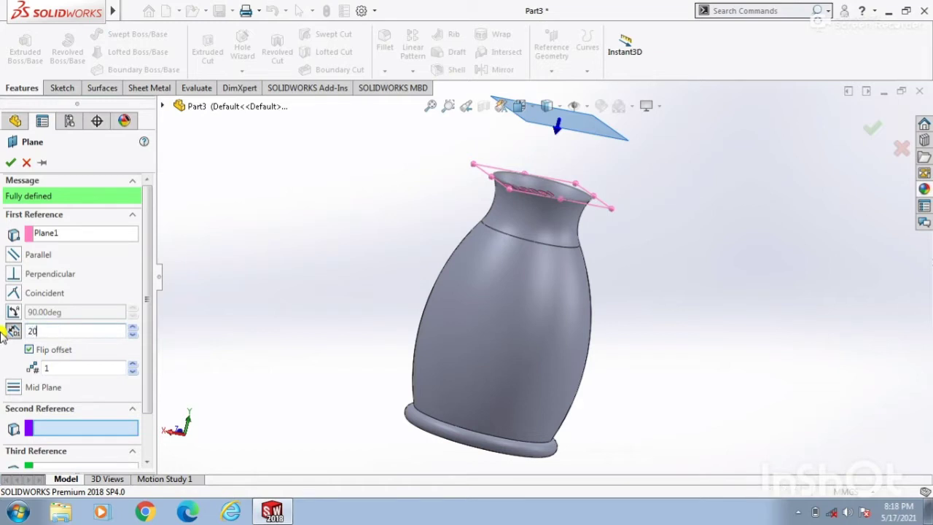
key("Return")
left_click(10, 161)
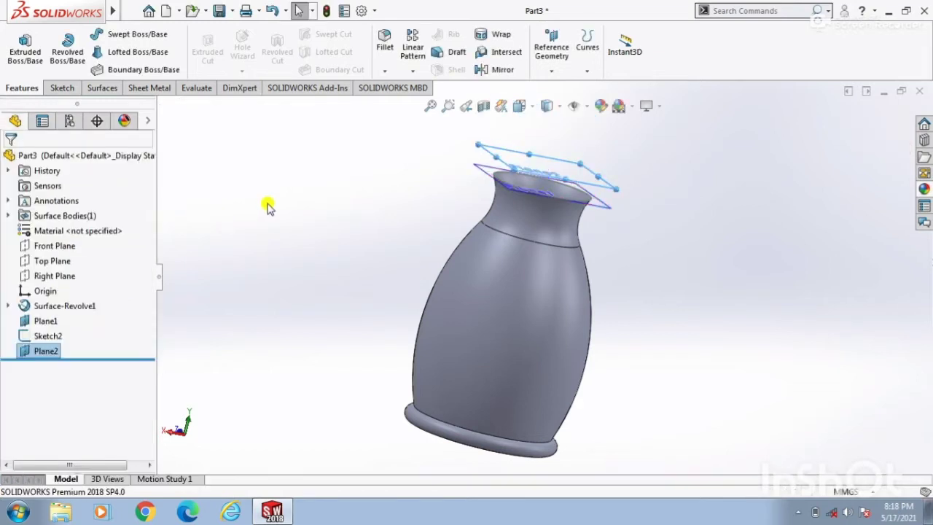
- Start a sketch on the upper offset plane and draw a circle about 229 mm in diameter centred on the origin
left_click(580, 164)
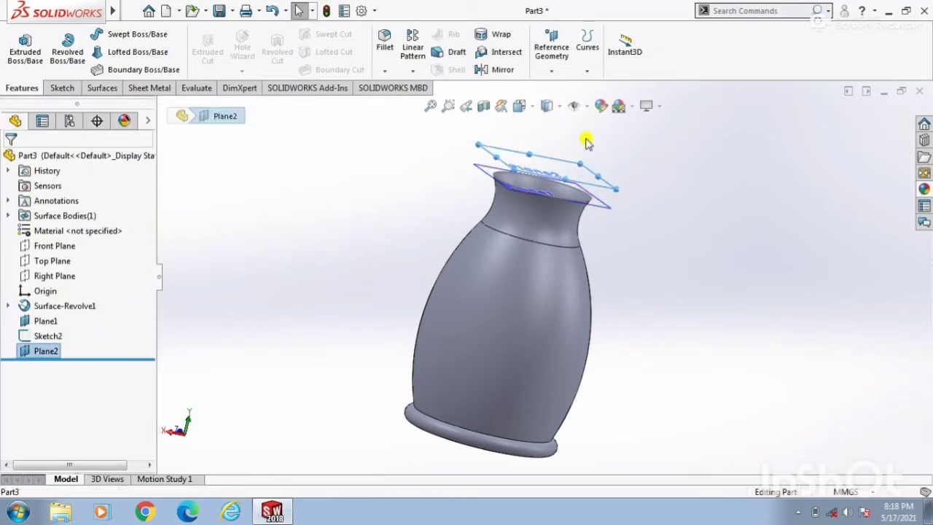
left_click(639, 119)
left_click(328, 137)
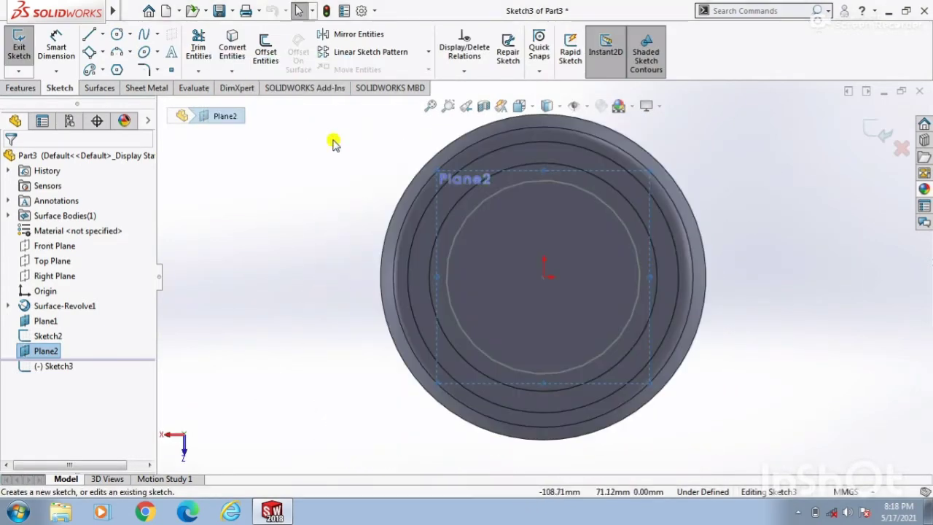
left_click(315, 188)
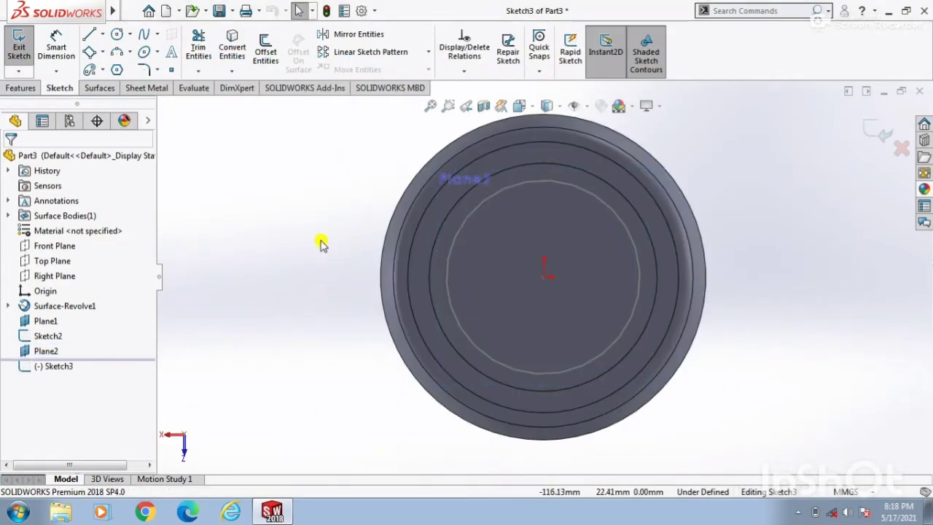
middle_click_drag(321, 242, 437, 209)
key("space")
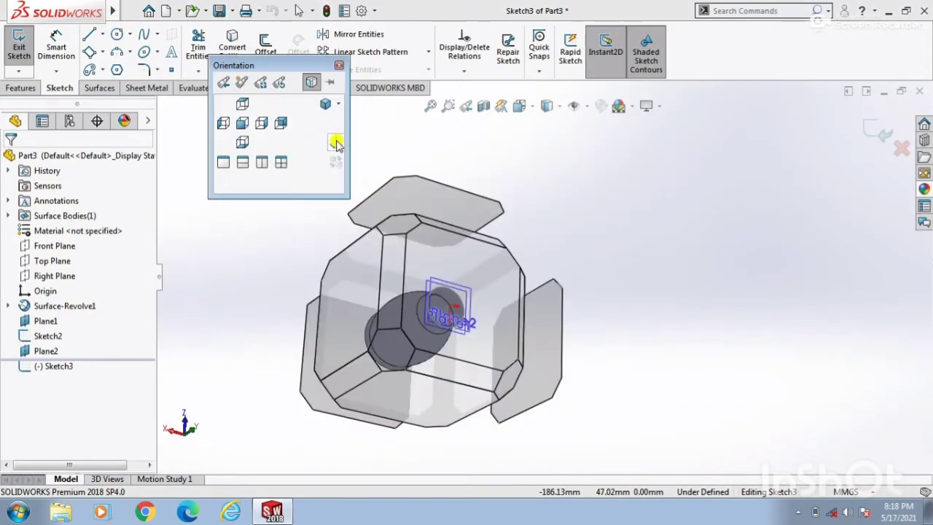
left_click(335, 143)
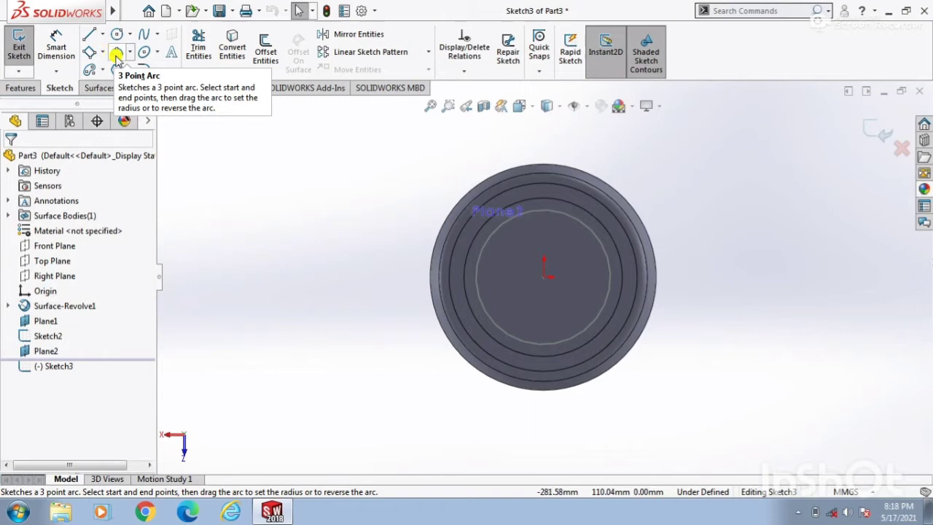
left_click(117, 34)
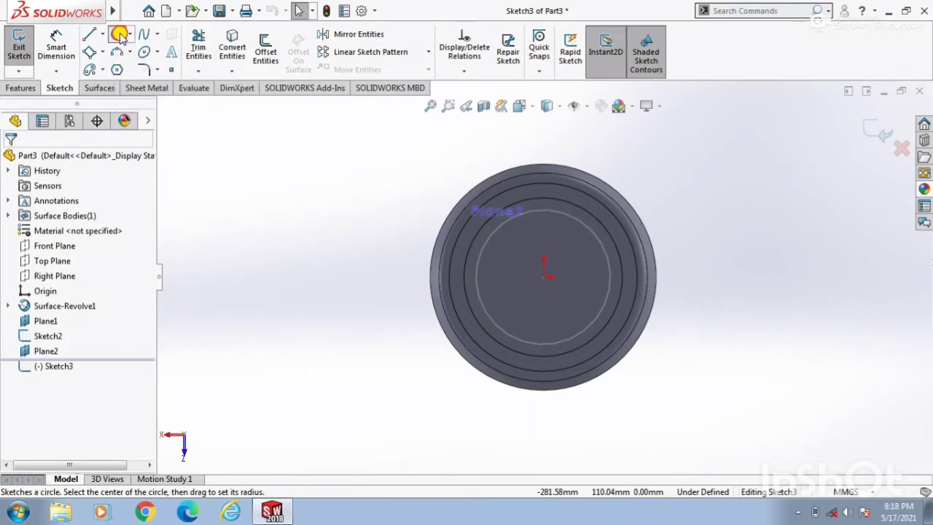
left_click(538, 278)
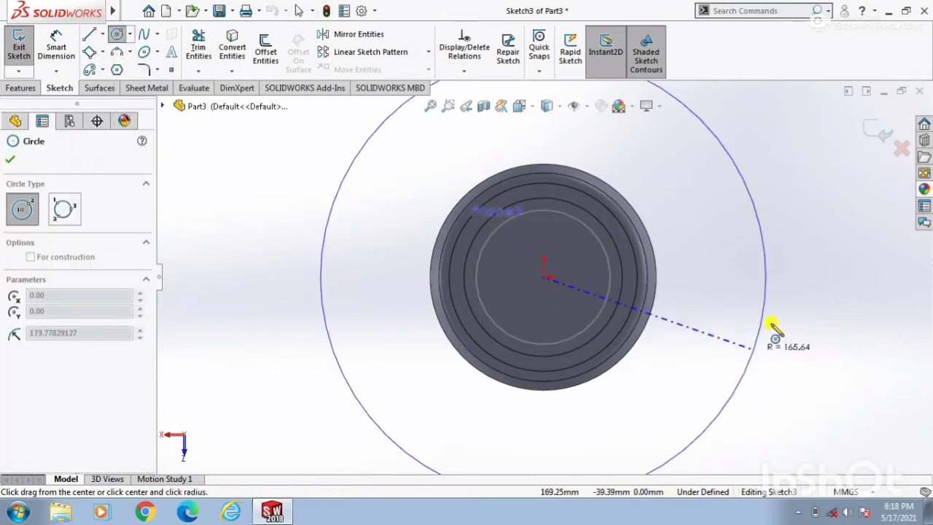
left_click(697, 270)
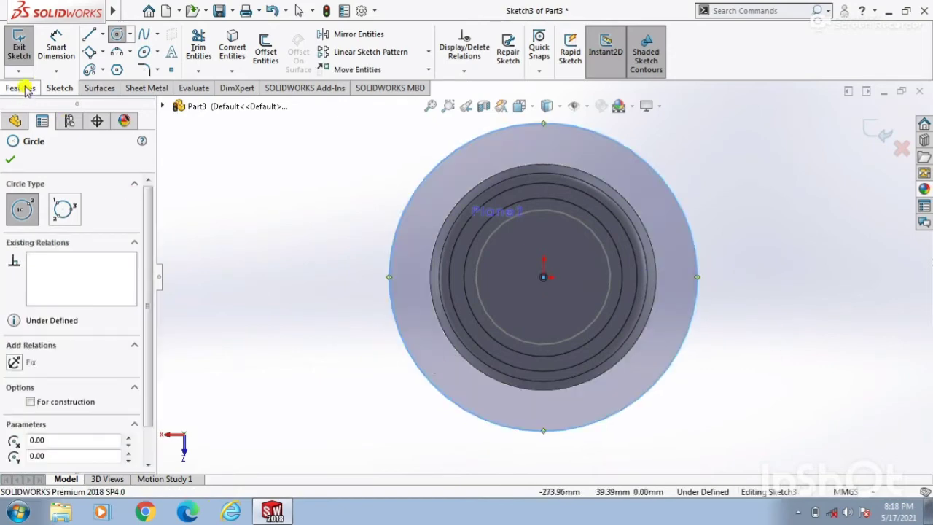
- Dimension the diameter of the circle on the upper offset plane as 140 mm
left_click(56, 41)
left_click(389, 258)
left_click(266, 172)
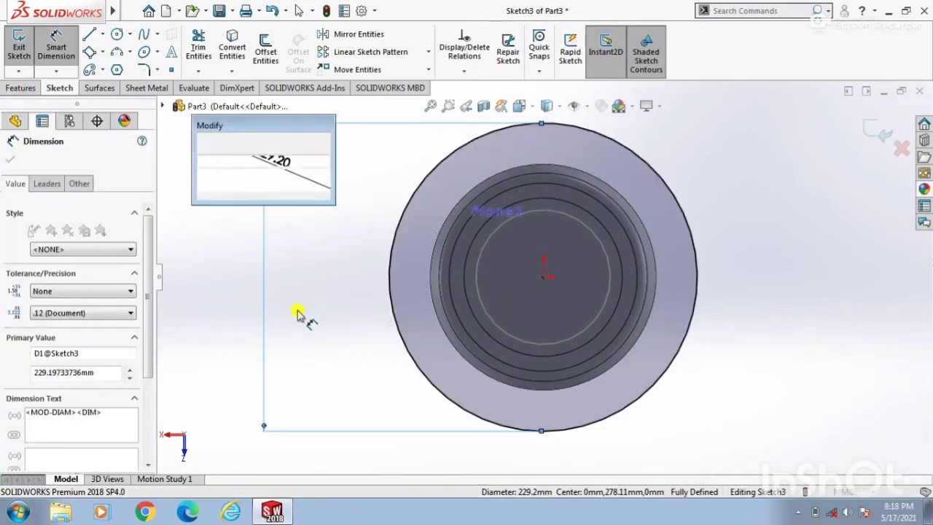
type("140")
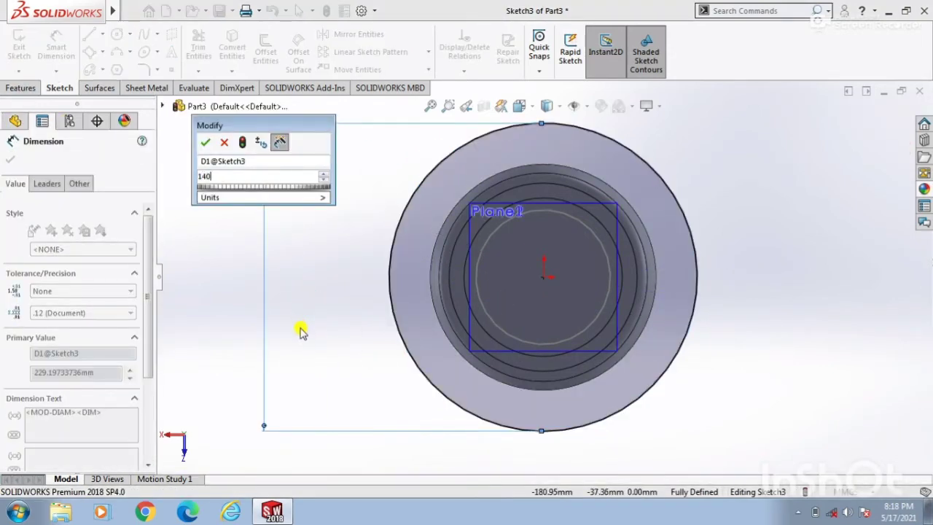
key("Return")
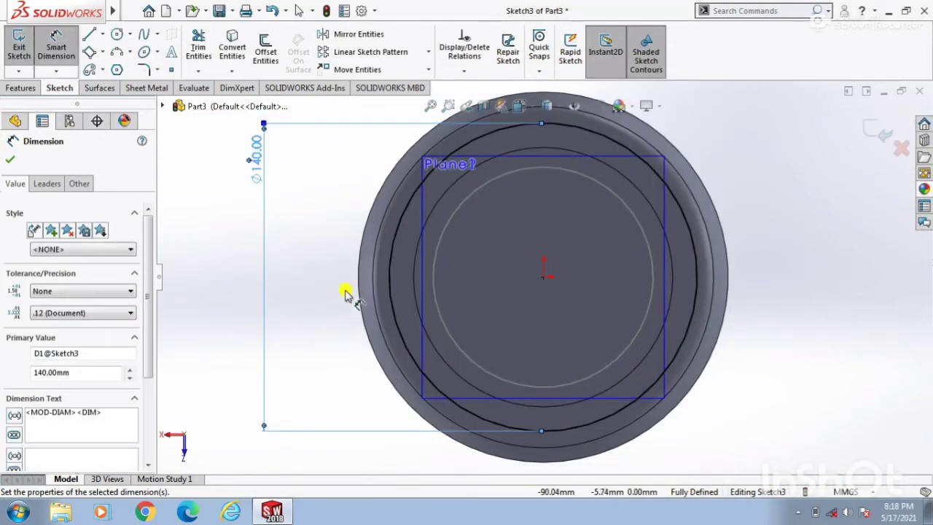
- Draw a small circle outside the vessel, level with the origin, and dimension its diameter as 20 mm
left_click(118, 35)
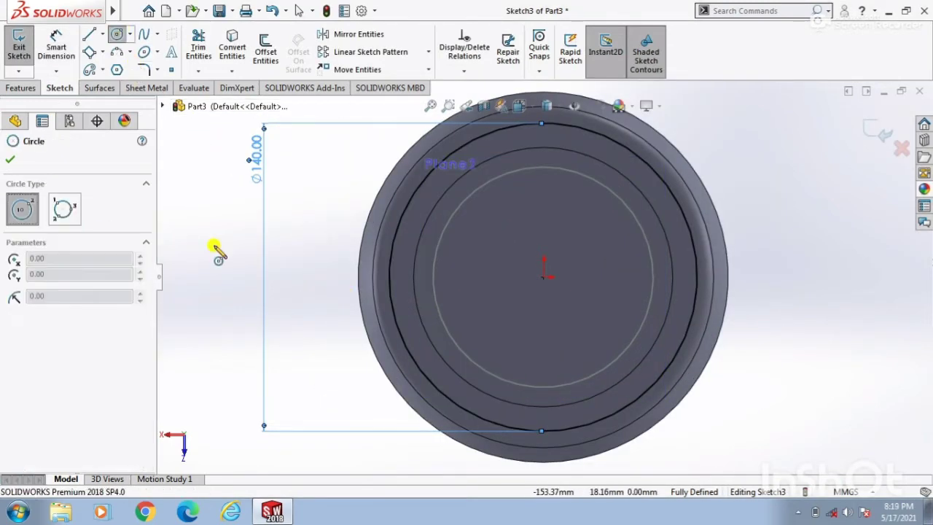
left_click(298, 278)
left_click(309, 301)
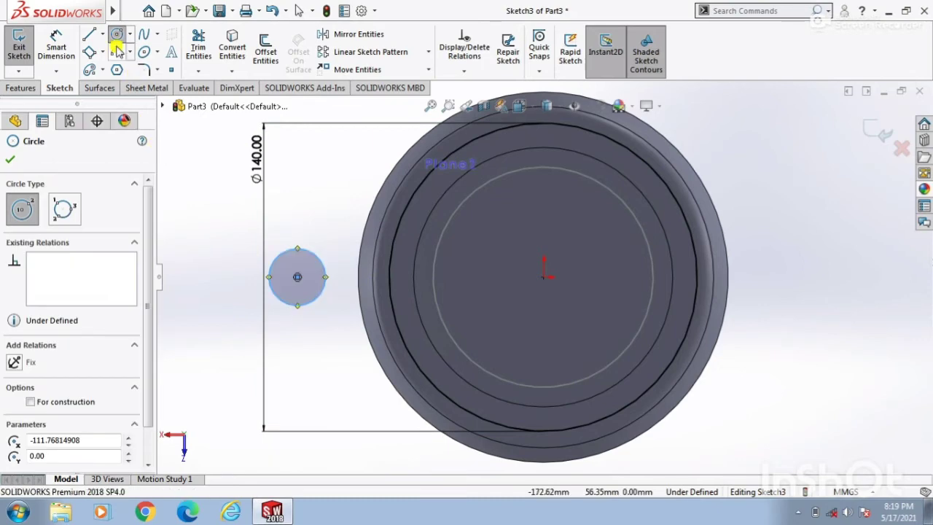
left_click(57, 45)
left_click(306, 255)
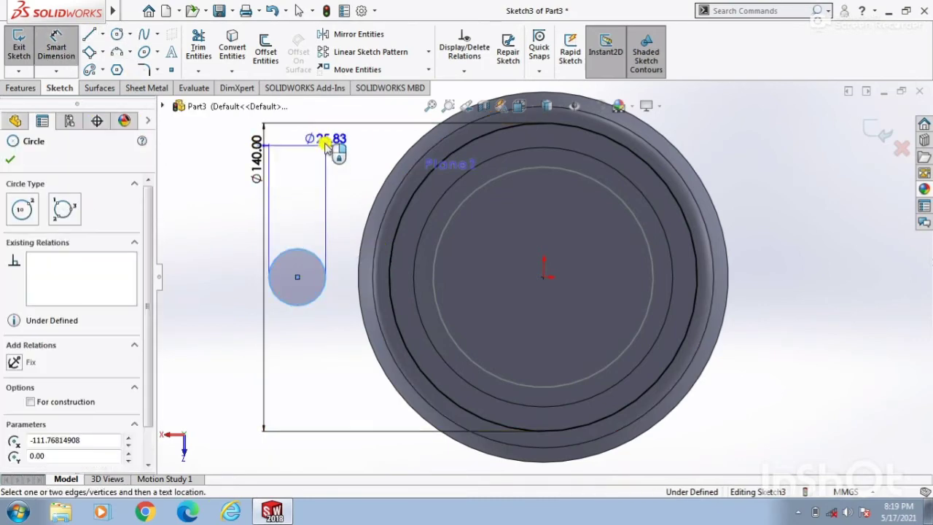
left_click(326, 139)
type("20")
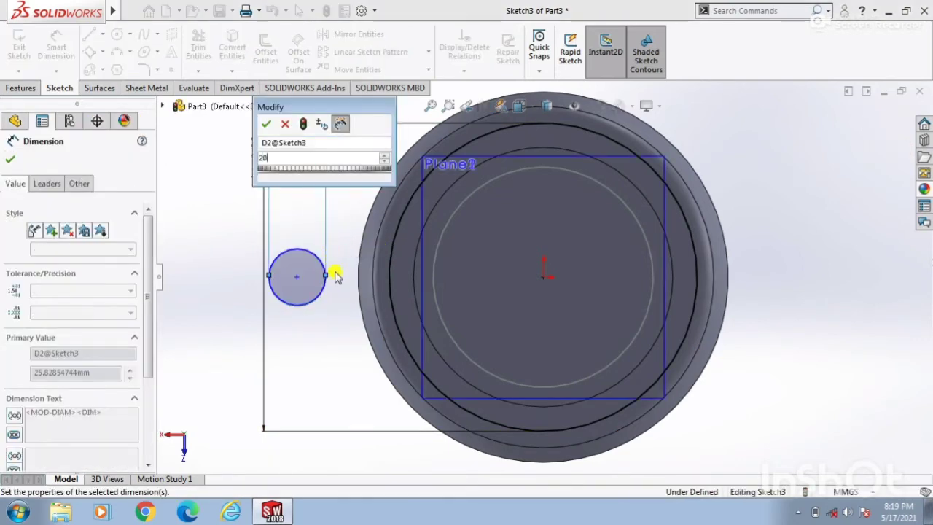
key("Return")
- Dimension the horizontal distance between the 20 mm circle's centre and the origin as 90 mm
left_click(296, 278)
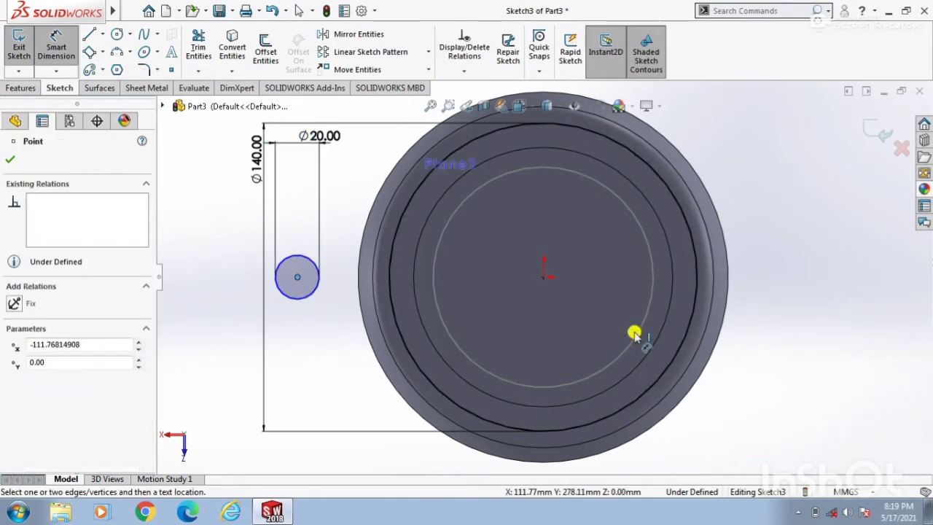
left_click(543, 282)
left_click(391, 379)
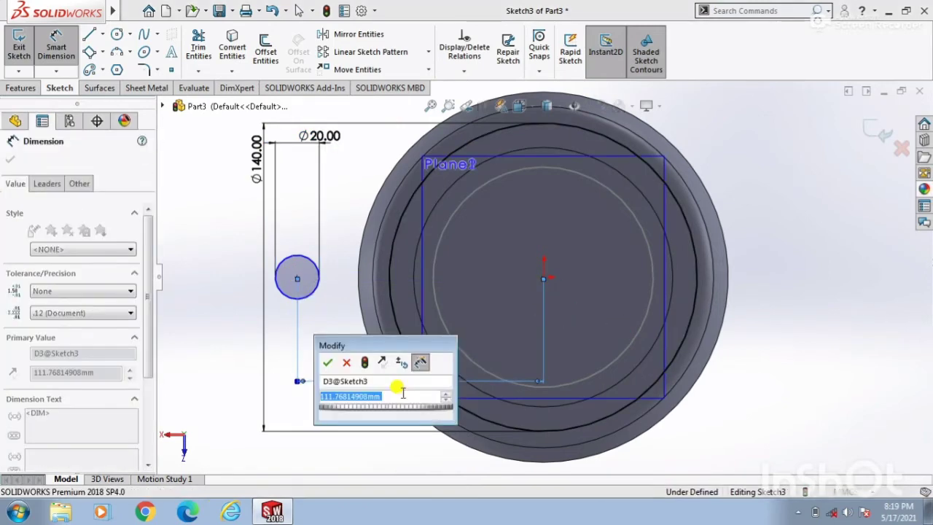
type("90")
key("Return")
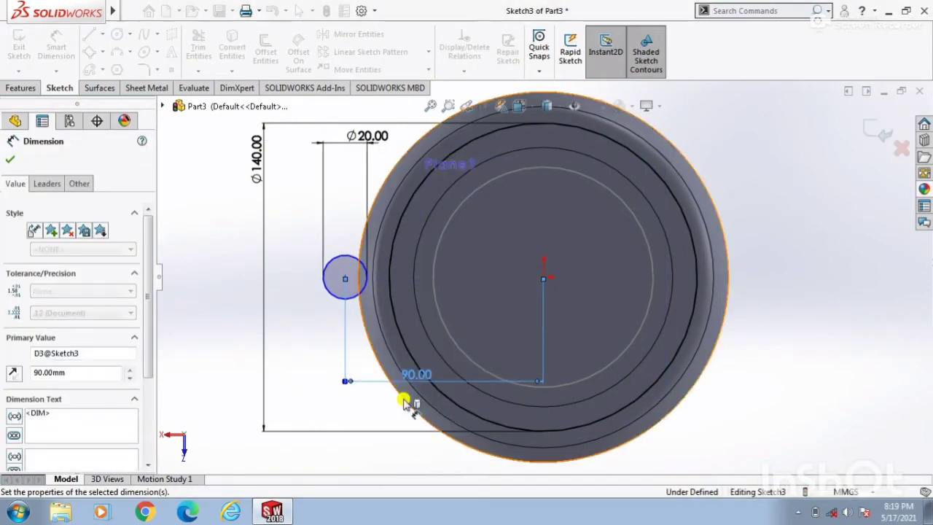
left_click(10, 160)
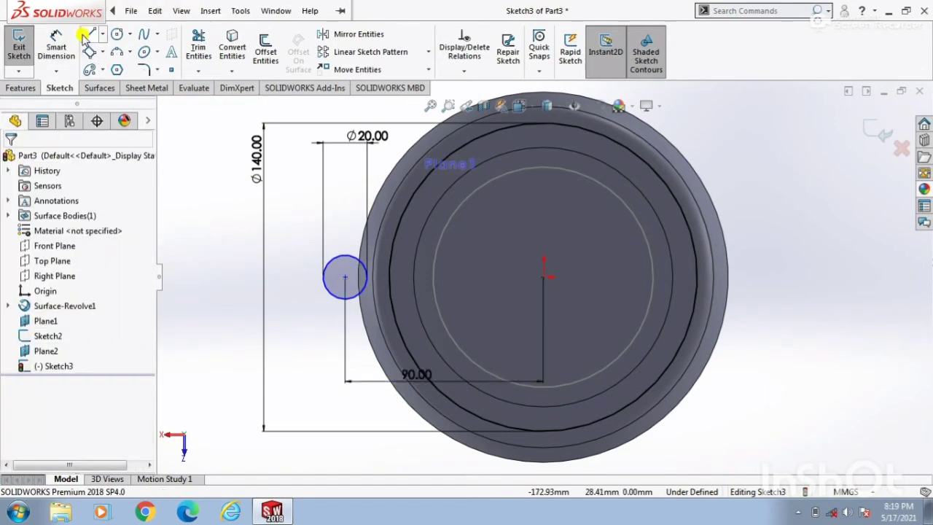
- Draw a slanted line about 88 mm long from above the small circle to the upper part of the 140 mm circle
left_click(89, 34)
scroll(377, 204, "down", 3)
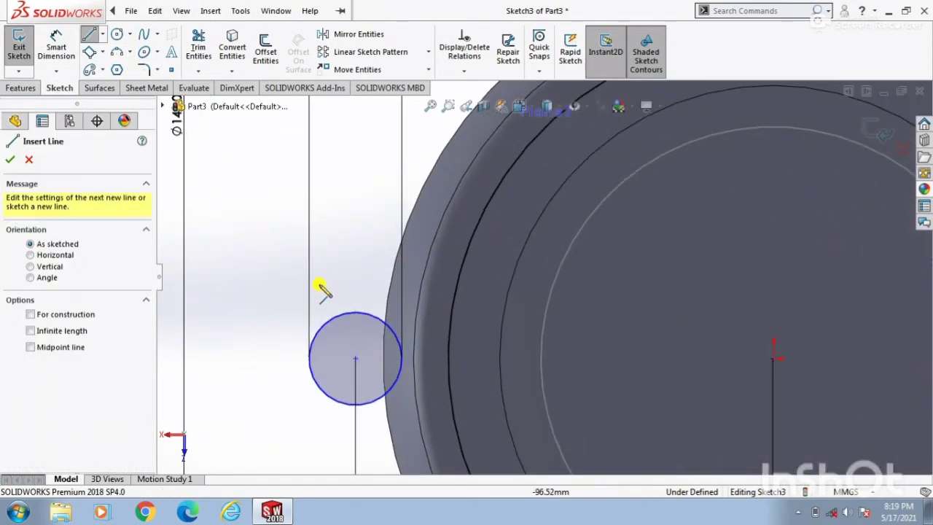
left_click(295, 319)
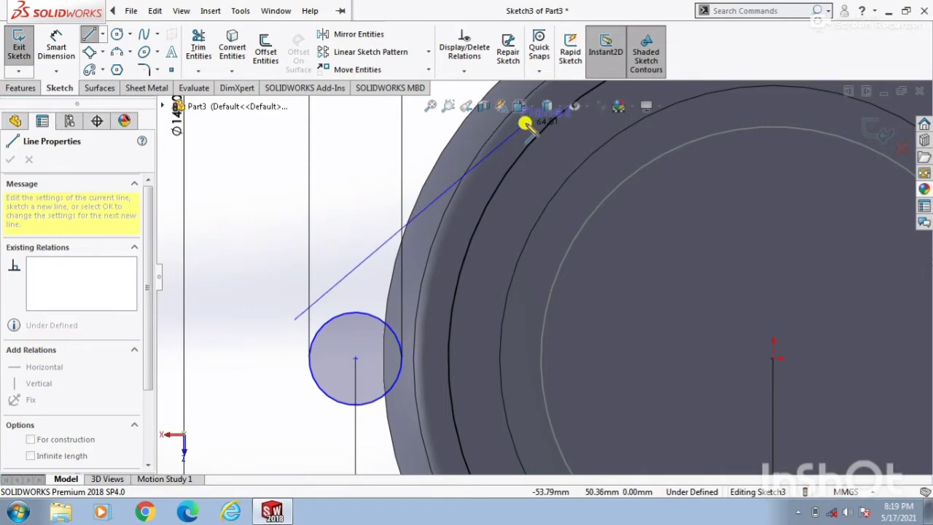
scroll(519, 132, "up", 3)
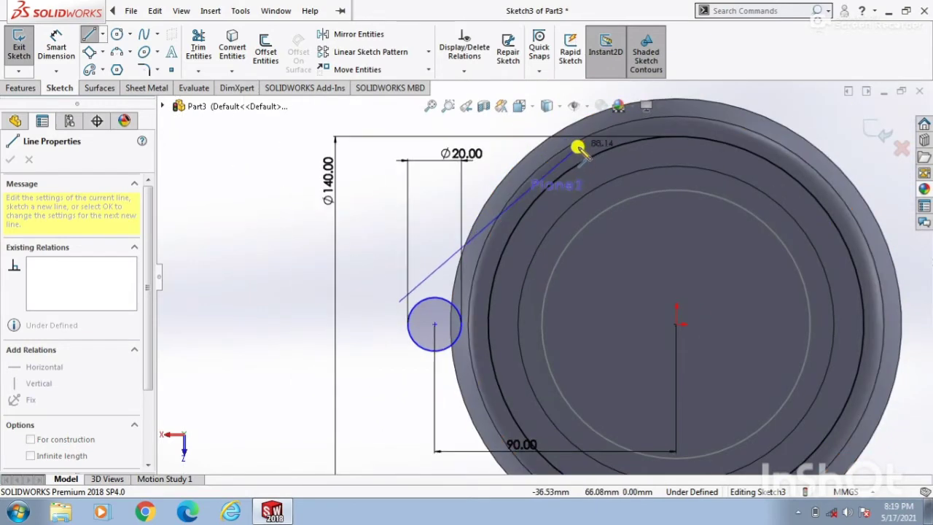
left_click(578, 148)
key("Escape")
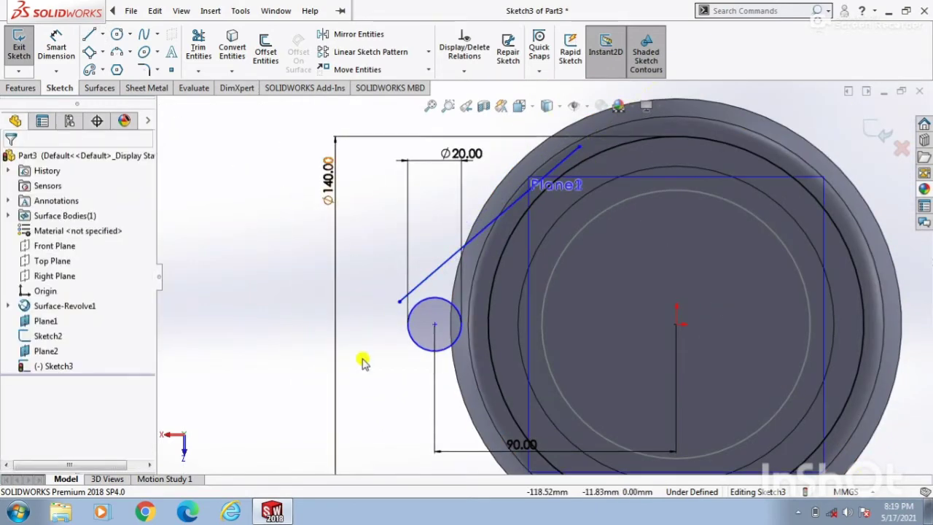
- Draw a second slanted line from below the small circle to the lower part of the 140 mm circle
left_click(89, 34)
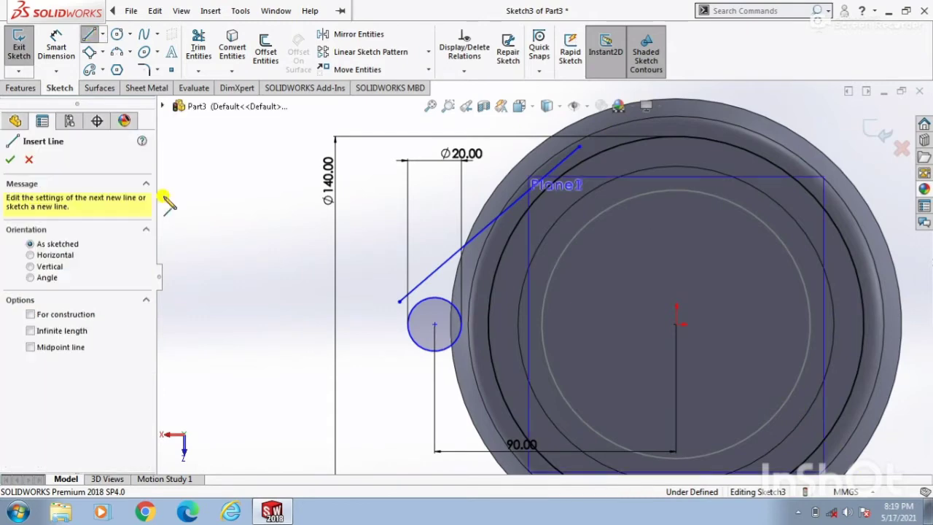
left_click(420, 367)
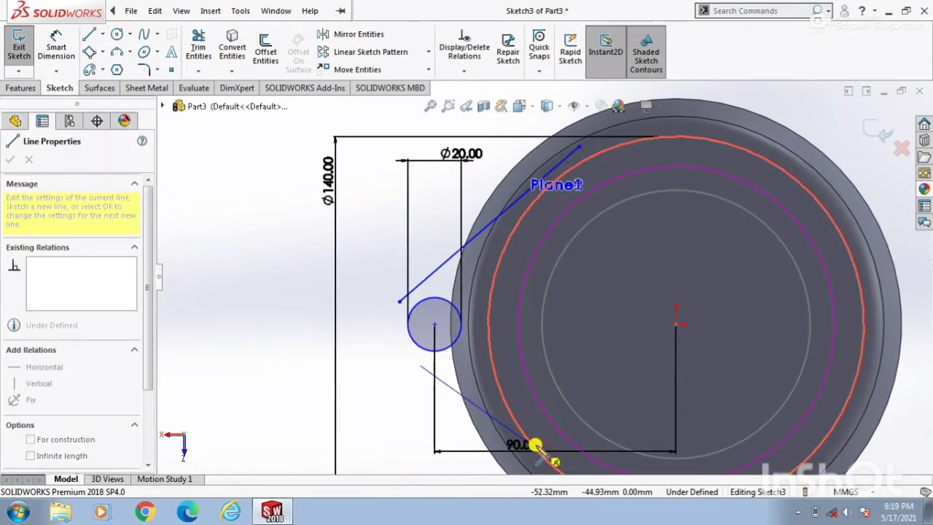
scroll(536, 446, "up", 3)
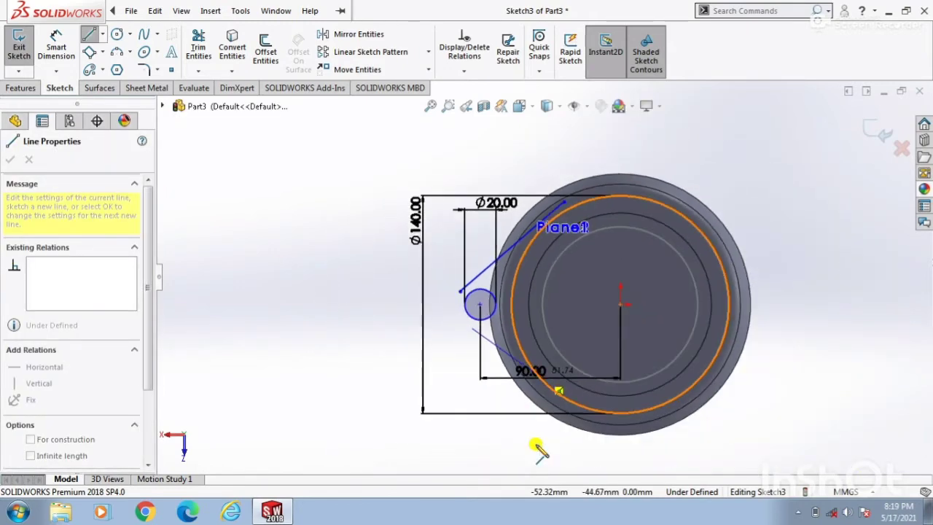
left_click(555, 402)
key("Escape")
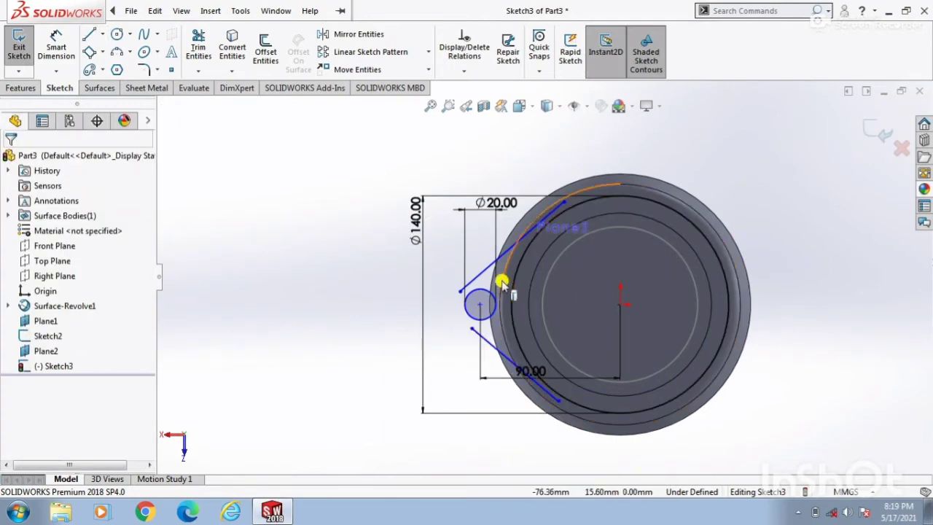
- Make the upper slanted line tangent to both the 20 mm circle and the 140 mm circle
scroll(499, 276, "down", 3)
left_click(467, 303)
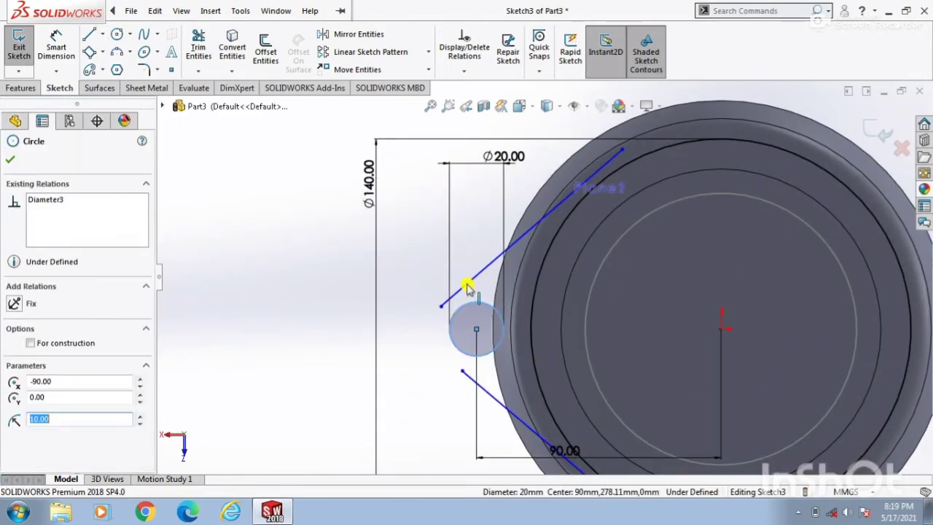
left_click(467, 282, "ctrl")
left_click(14, 380)
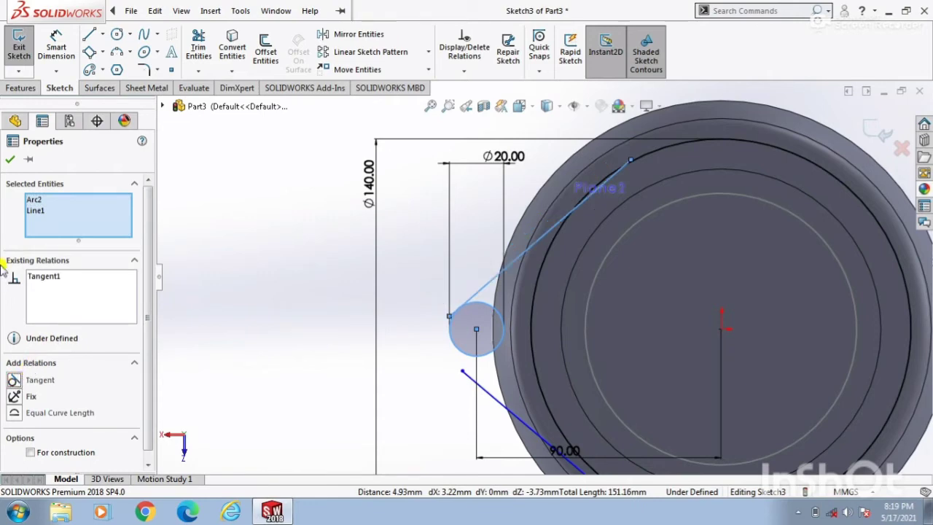
left_click(7, 159)
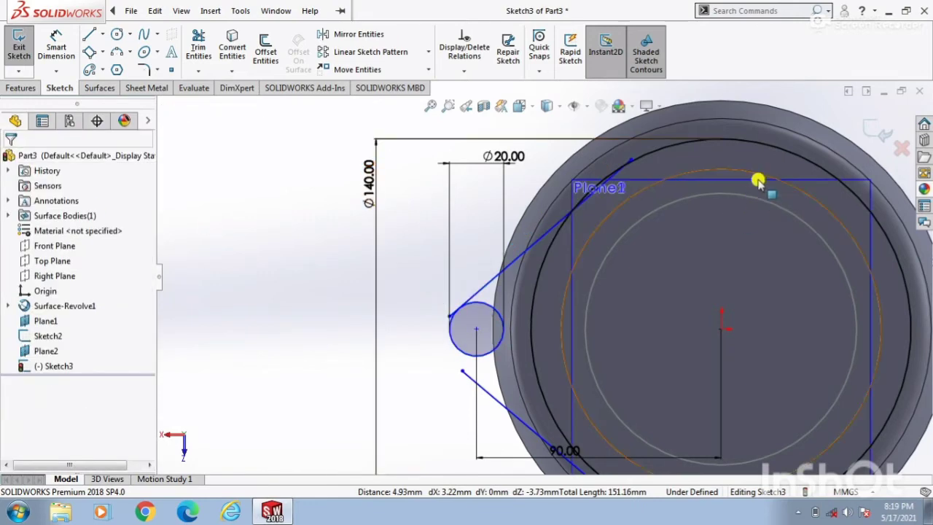
left_click(641, 156)
left_click(611, 182, "ctrl")
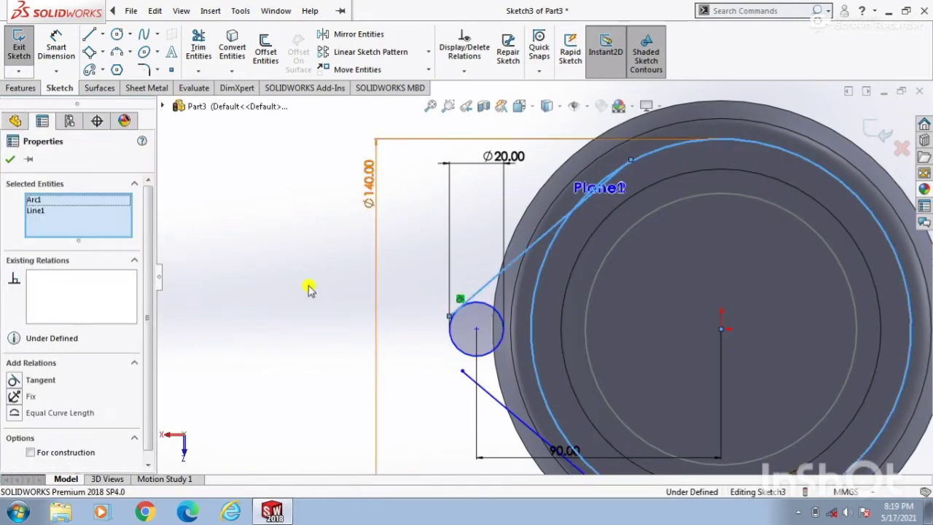
left_click(15, 379)
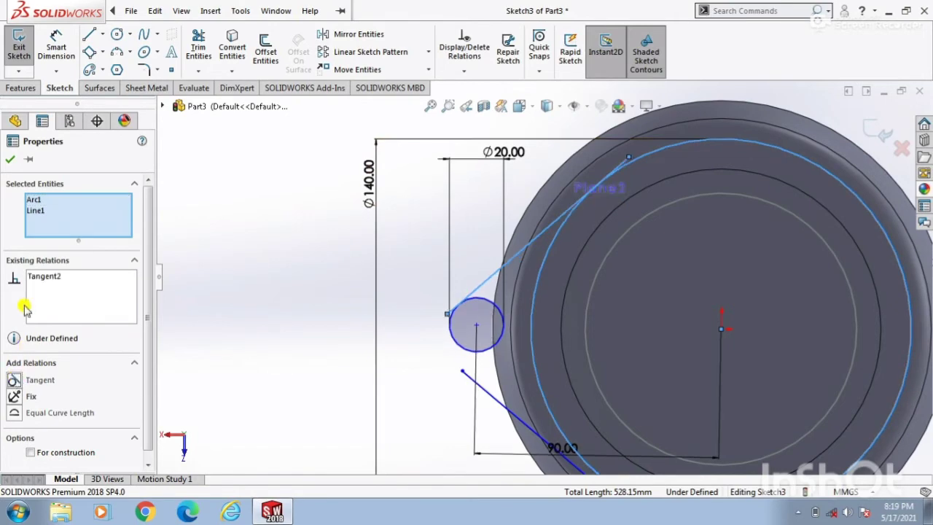
left_click(9, 159)
- Make the lower slanted line tangent to both the 20 mm circle and the 140 mm circle
scroll(299, 260, "up", 4)
scroll(576, 361, "down", 3)
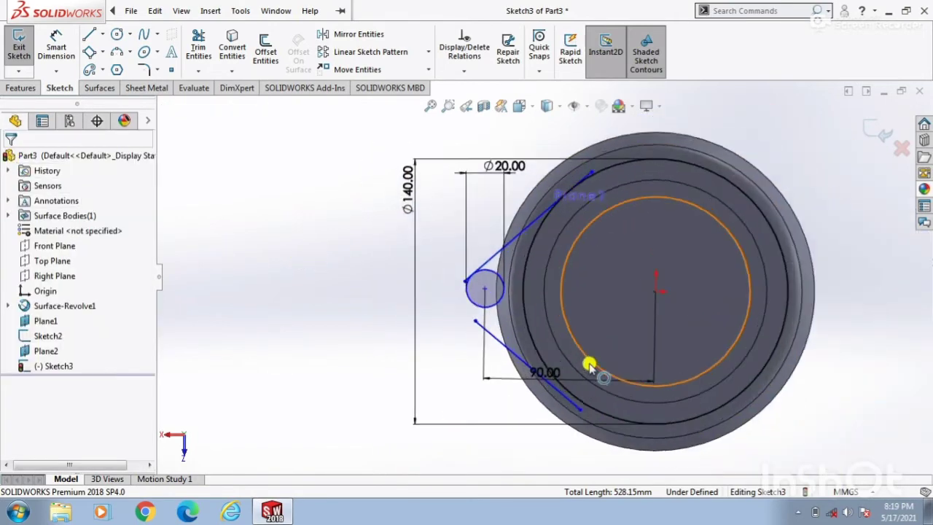
scroll(590, 369, "down", 2)
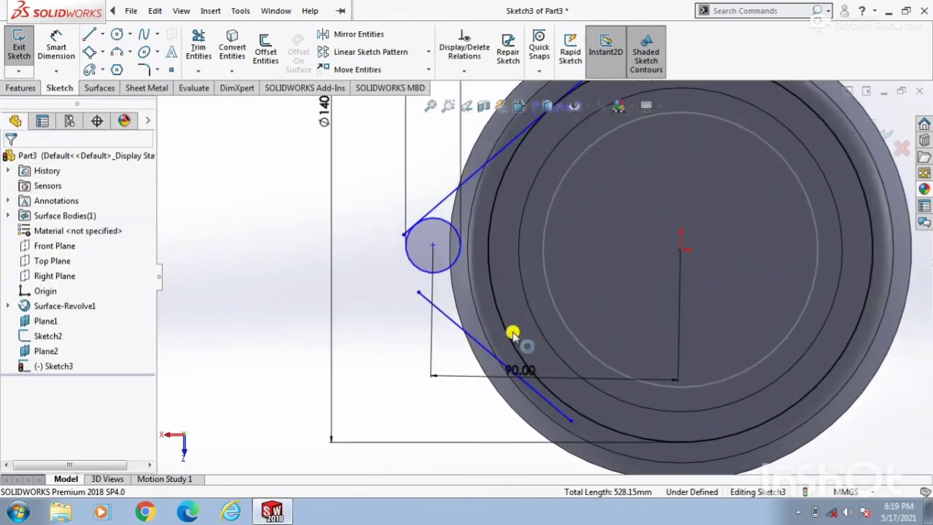
left_click(445, 272)
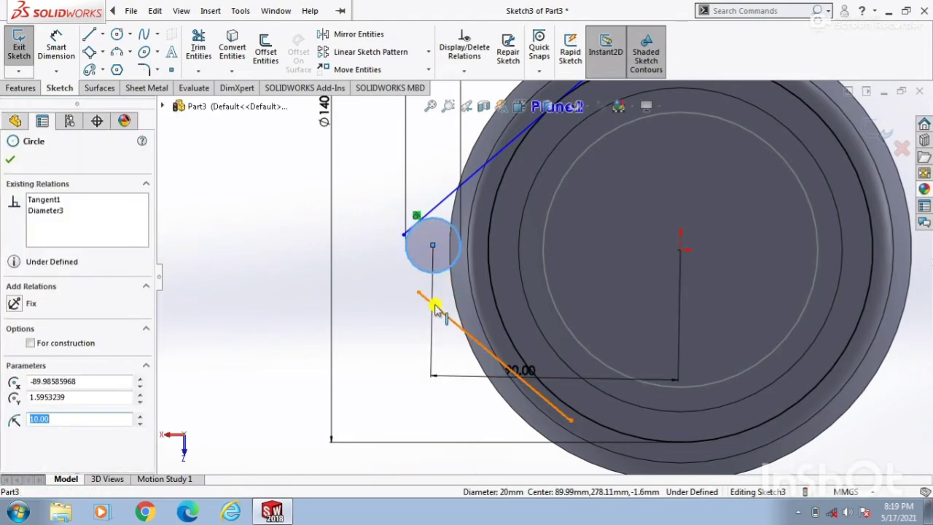
left_click(437, 309, "ctrl")
left_click(13, 379)
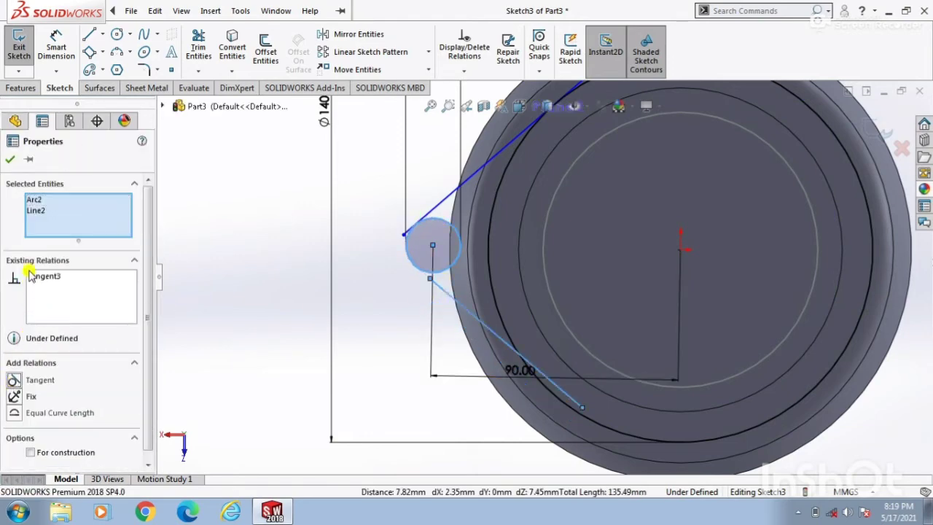
left_click(10, 159)
left_click(552, 388)
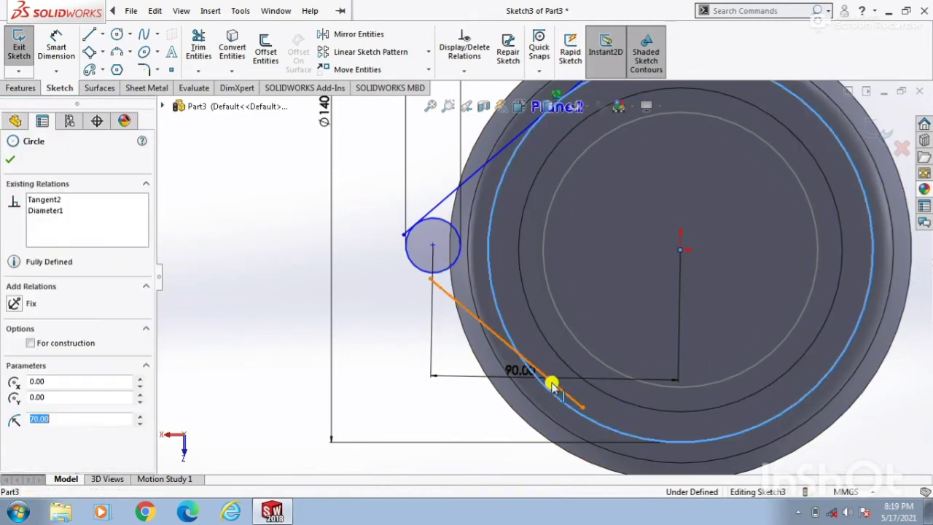
left_click(548, 386, "ctrl")
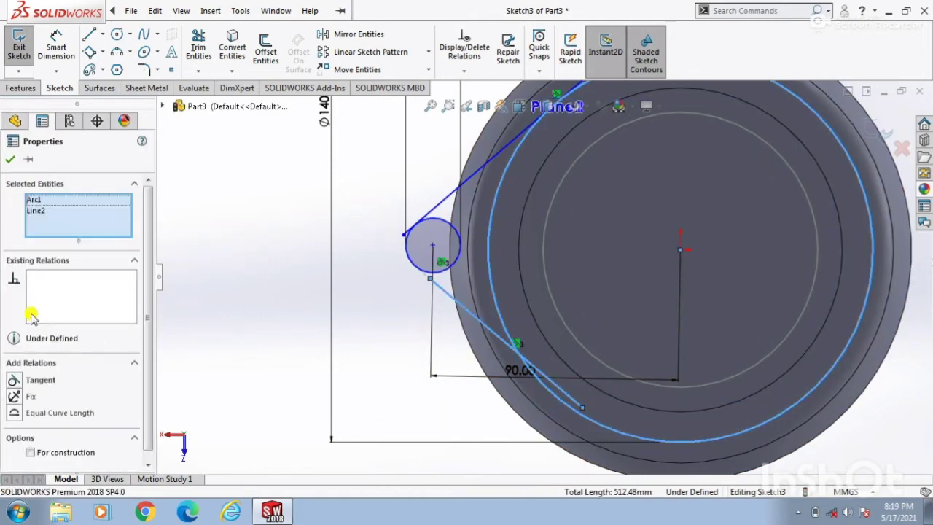
left_click(14, 380)
left_click(12, 160)
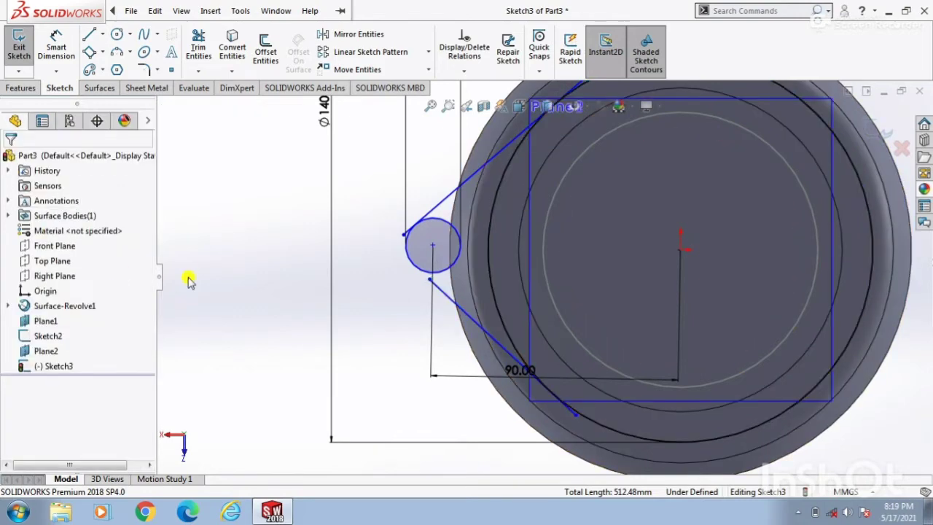
- Extend the lower slanted line to meet the 20 mm circle
left_click(200, 71)
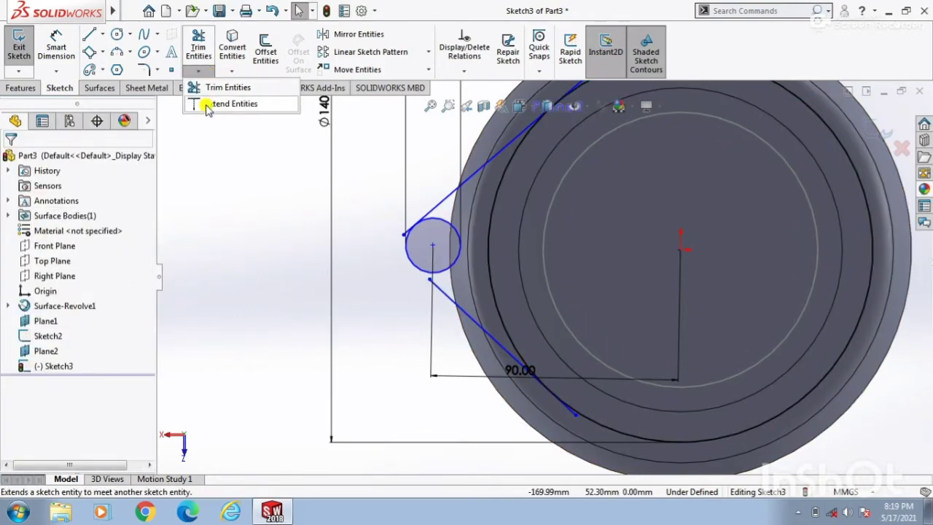
left_click(210, 102)
left_click(456, 307)
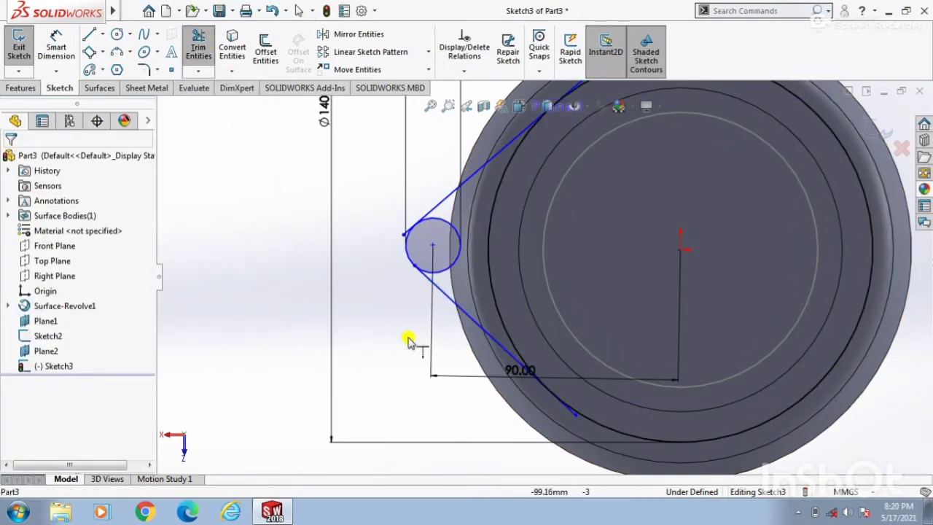
- Trim away the vessel-facing arc of the 20 mm circle between the two tangent lines
left_click(197, 51)
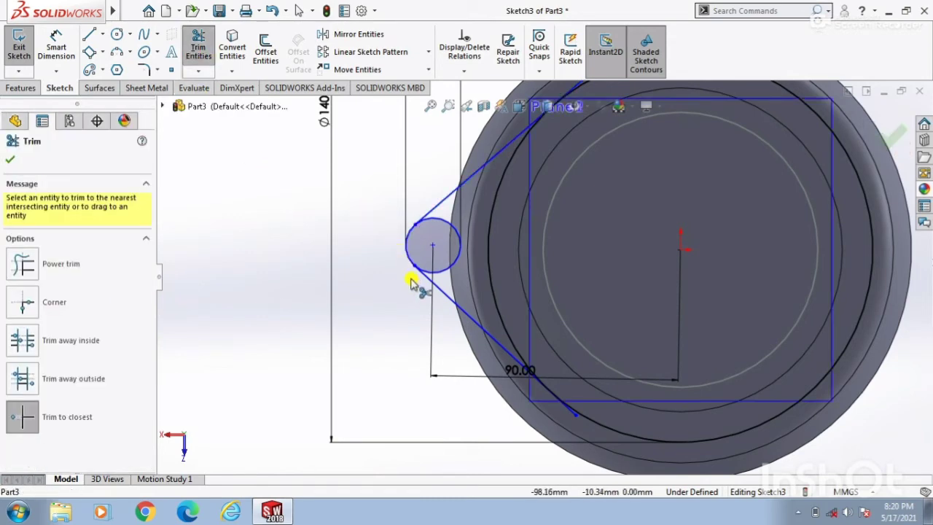
scroll(415, 270, "down", 5)
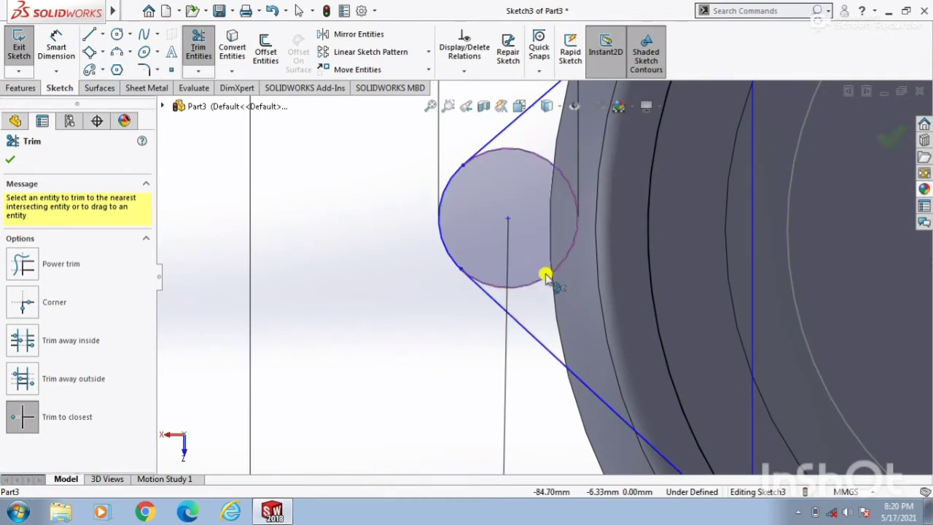
left_click(545, 275)
scroll(546, 277, "up", 3)
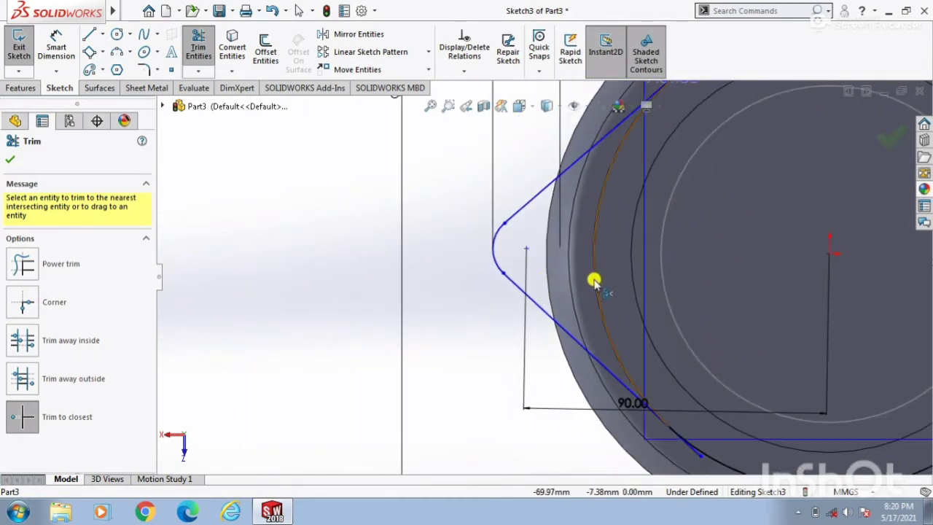
- Trim the 140 mm circle's arc between the tangent lines and the upper line's excess end to leave one spouted outline
scroll(645, 376, "up", 3)
scroll(638, 355, "down", 5)
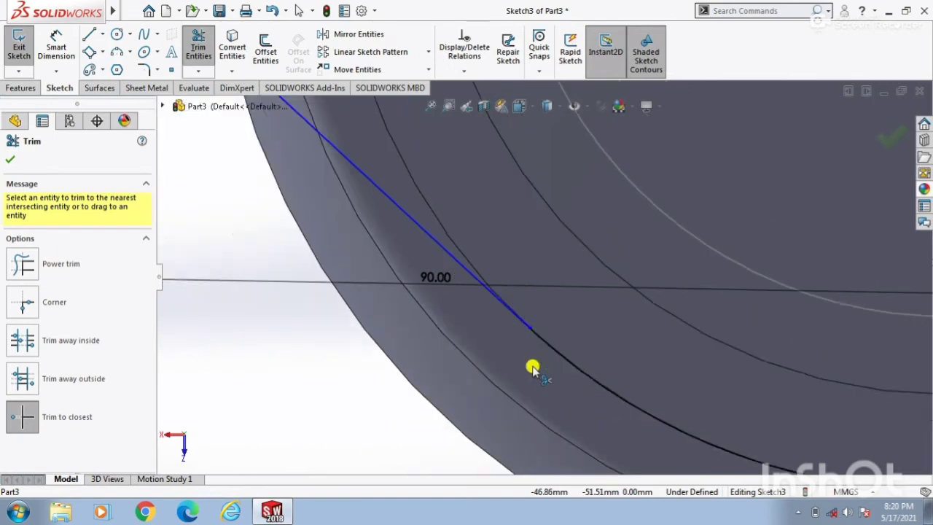
scroll(533, 368, "up", 5)
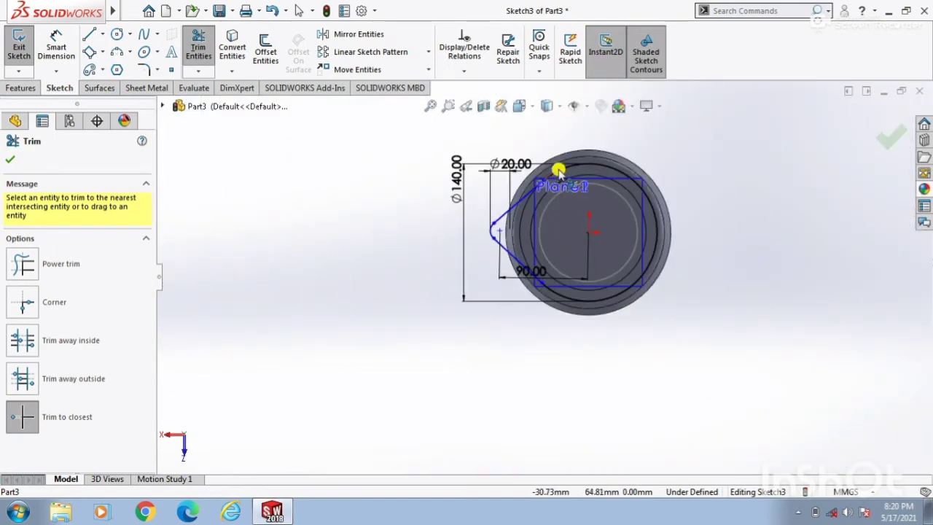
scroll(548, 210, "down", 2)
scroll(549, 210, "down", 2)
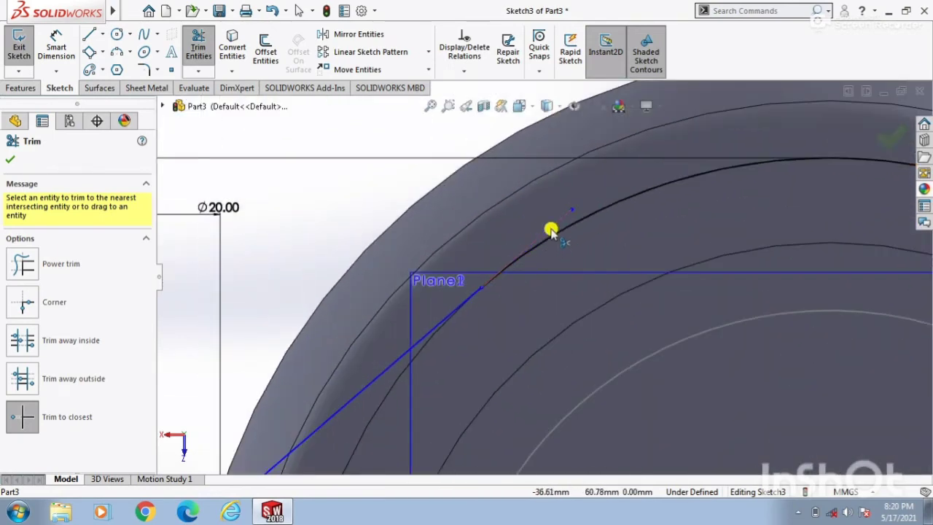
scroll(549, 229, "up", 5)
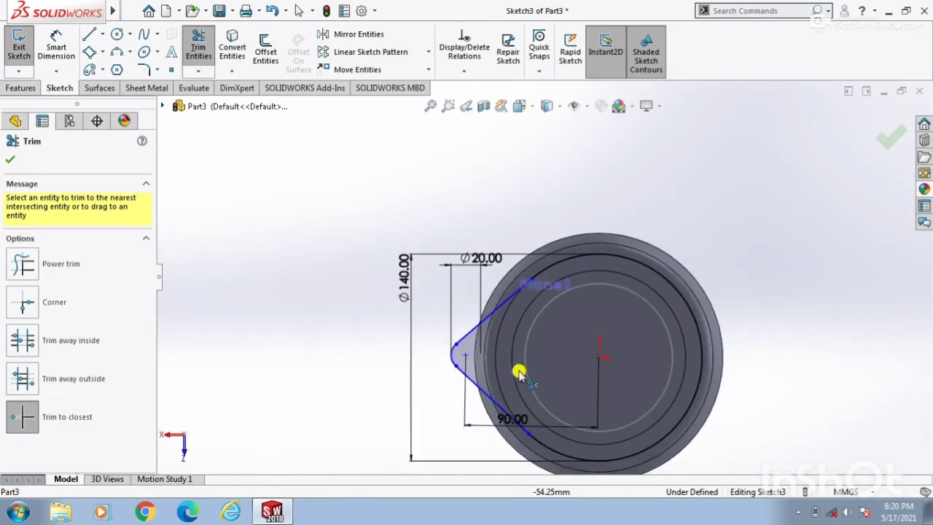
scroll(560, 397, "up", 3)
key("f")
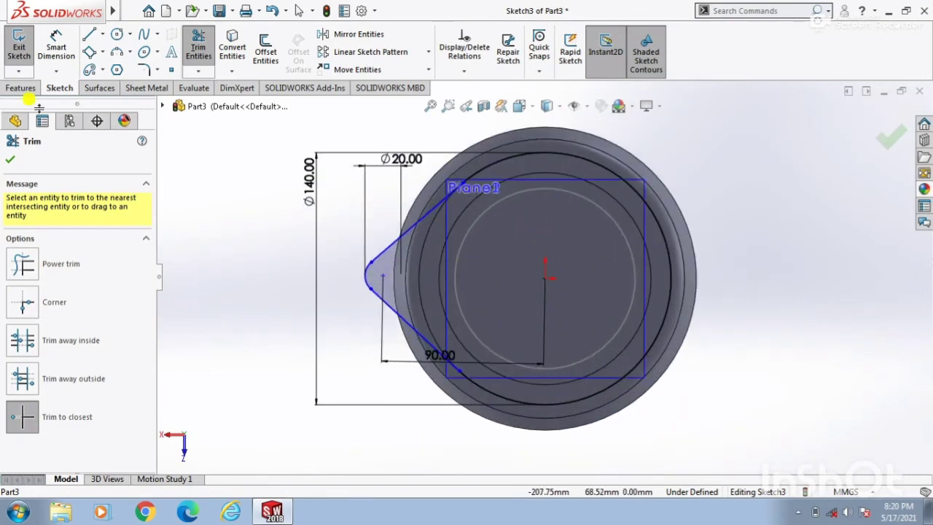
left_click(7, 153)
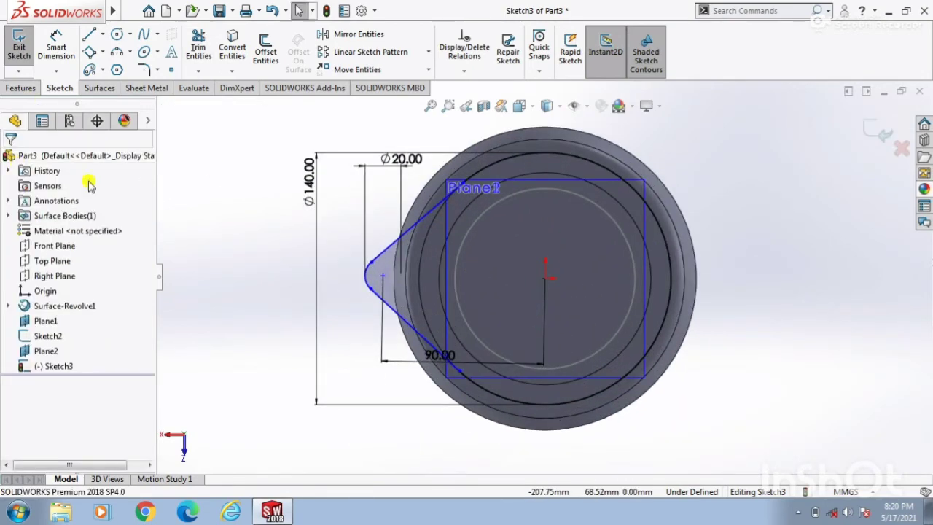
- Finish the spout sketch and create a lofted surface between the spouted outline and the circle sketch at the vessel's rim
left_click(863, 142)
scroll(799, 259, "up", 3)
mouse_move(792, 264)
middle_mouse_down()
mouse_move(765, 231)
mouse_move(769, 169)
mouse_move(819, 197)
mouse_move(906, 201)
mouse_move(915, 151)
middle_mouse_up()
left_click(101, 87)
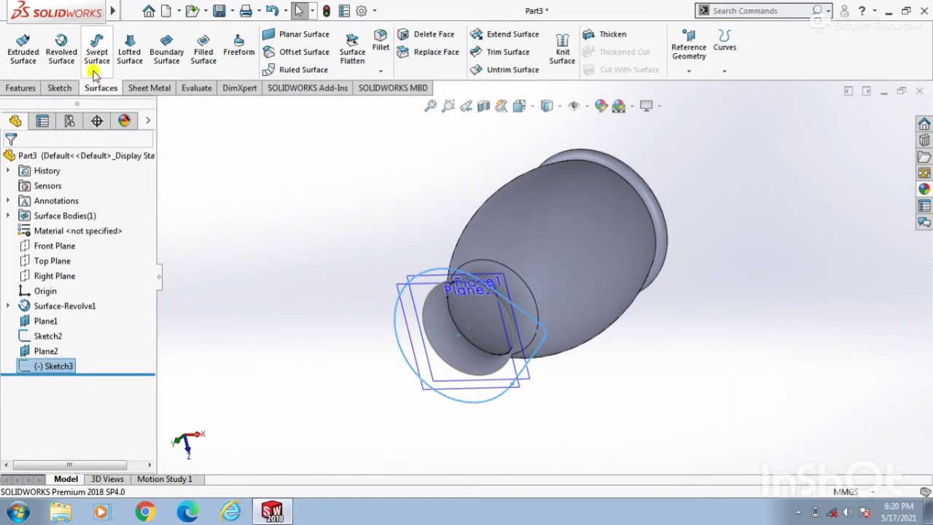
left_click(127, 55)
left_click(480, 375)
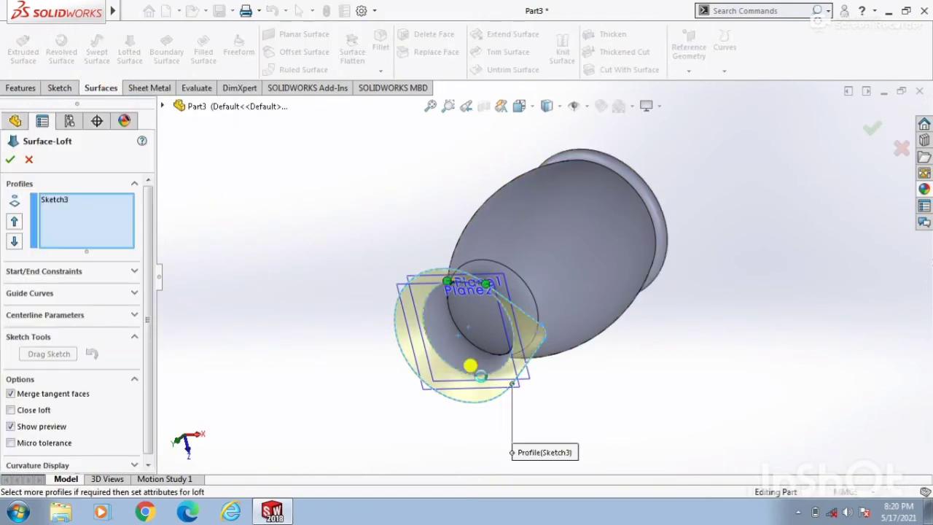
left_click(13, 159)
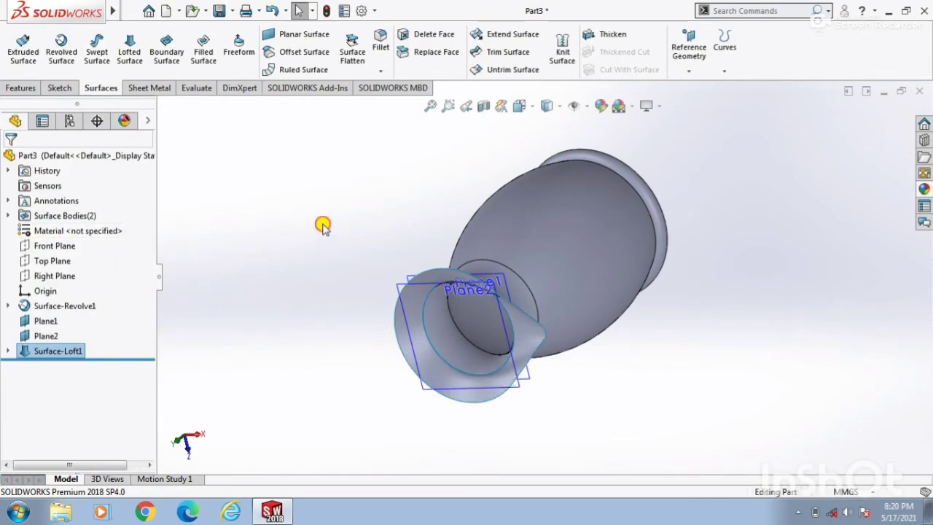
- Hide Plane1 and Plane2 at the vessel's mouth
middle_click_drag(308, 354, 495, 261)
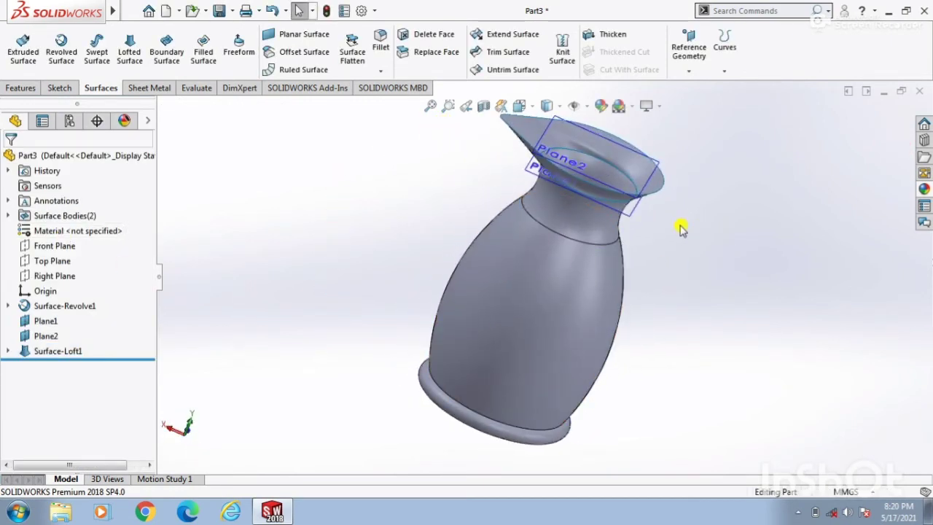
right_click(633, 213)
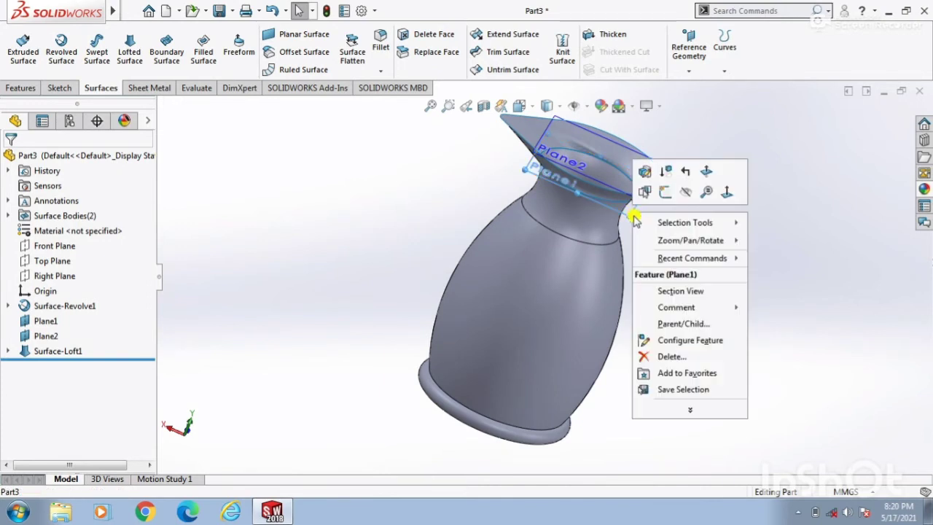
left_click(683, 193)
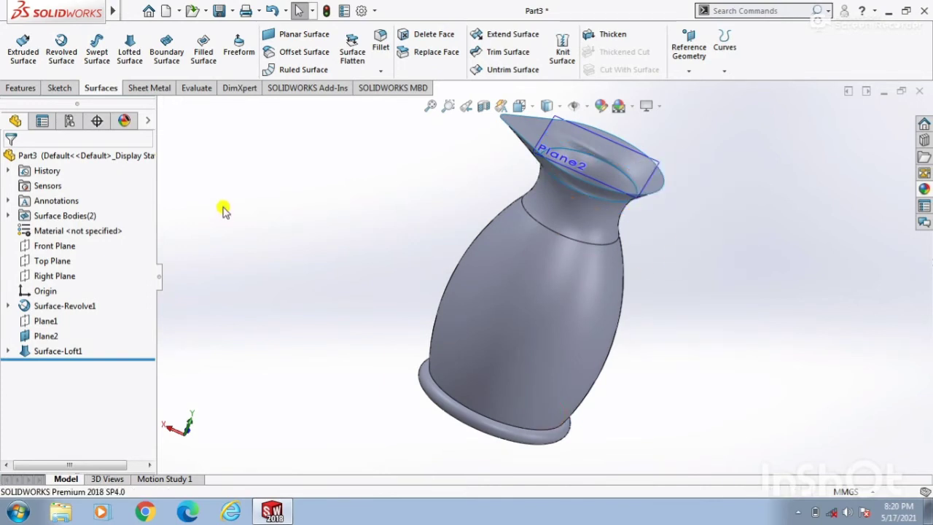
right_click(657, 162)
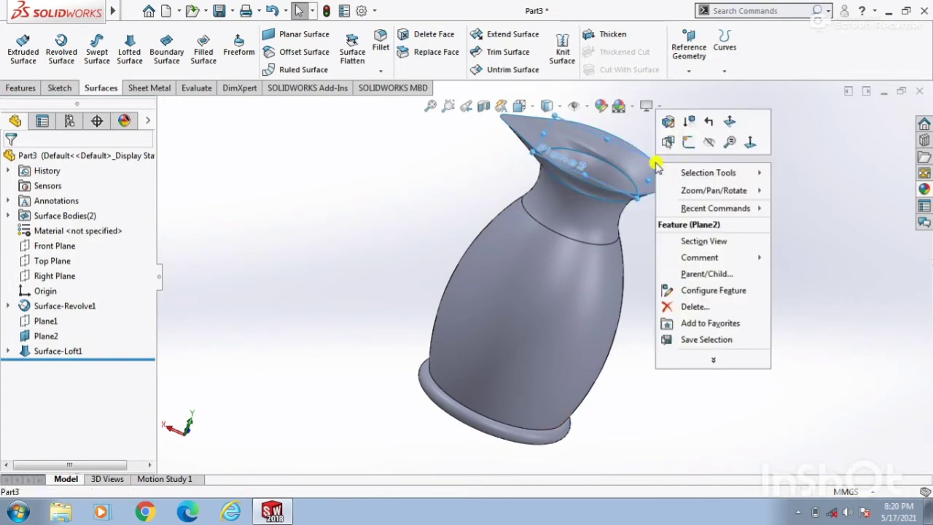
left_click(712, 143)
- Start a new sketch on the Front Plane and view the vessel from the front
scroll(660, 260, "up", 3)
middle_click_drag(661, 260, 583, 277)
left_click(55, 246)
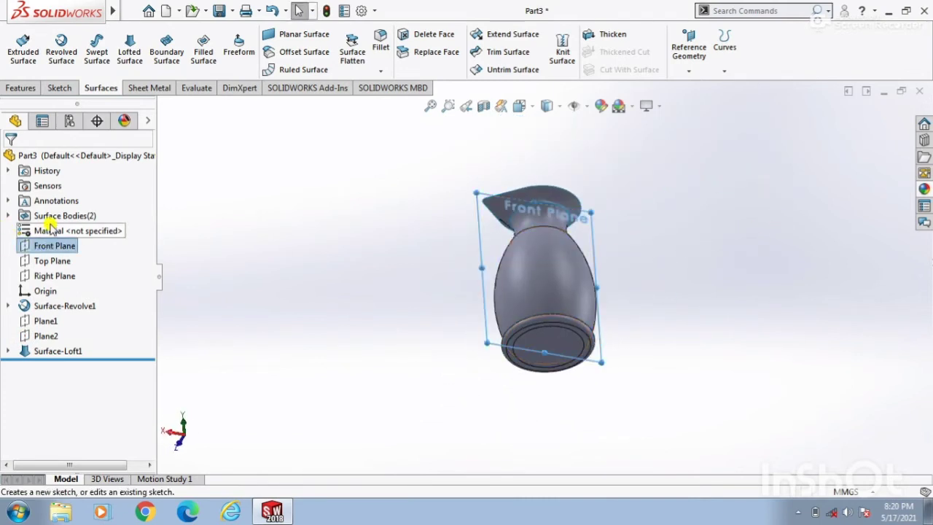
left_click(50, 223)
key("space")
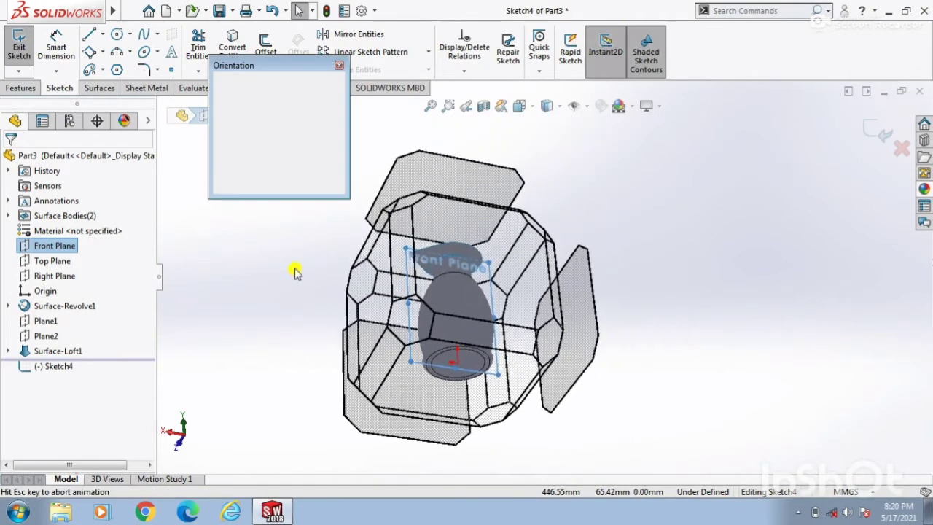
left_click(335, 144)
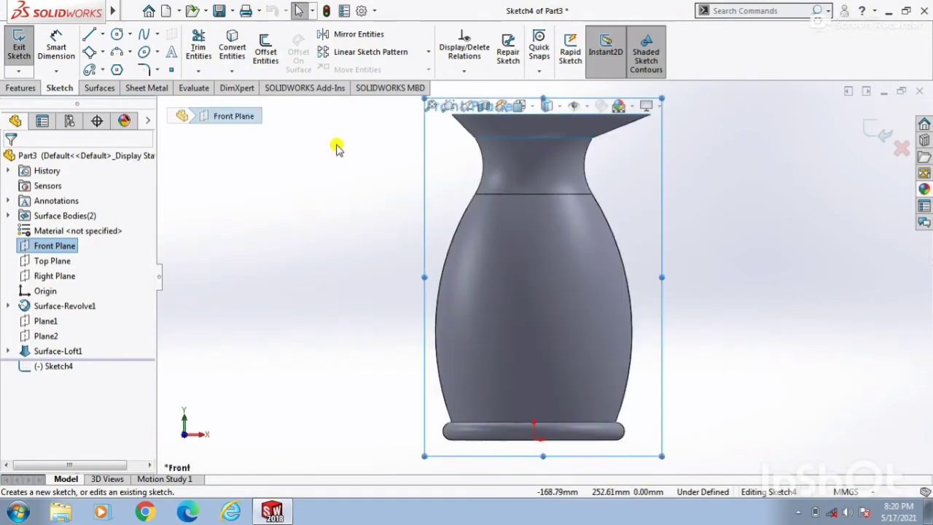
left_click(310, 224)
scroll(311, 237, "up", 3)
scroll(481, 193, "down", 2)
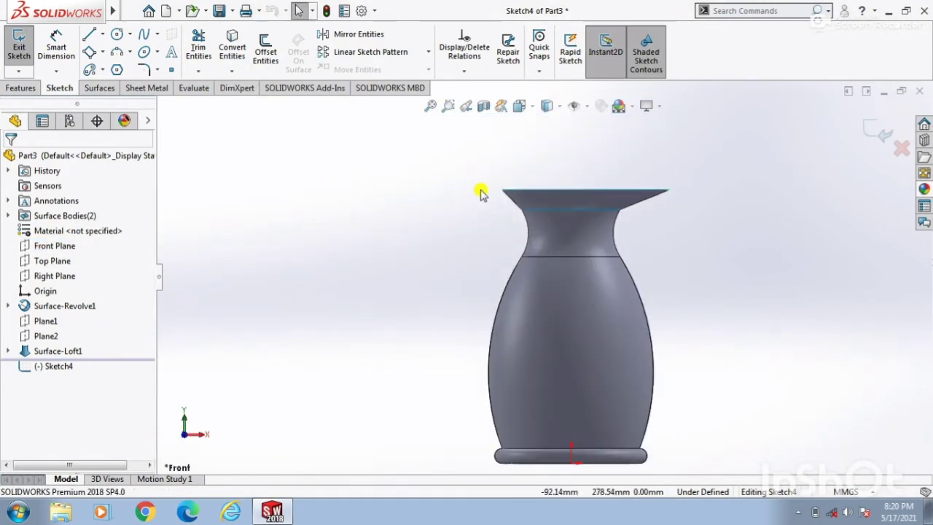
scroll(484, 218, "up", 2)
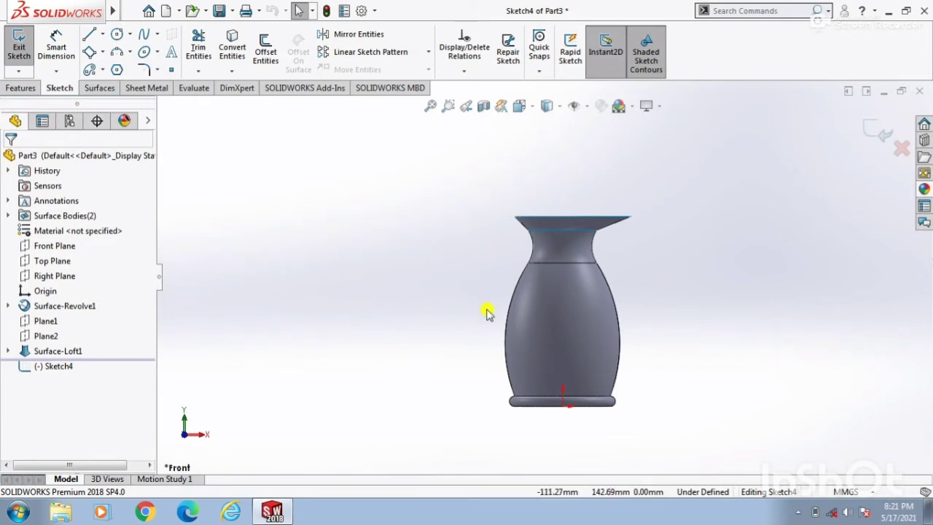
scroll(487, 312, "down", 2)
scroll(539, 298, "up", 2)
scroll(558, 298, "down", 1)
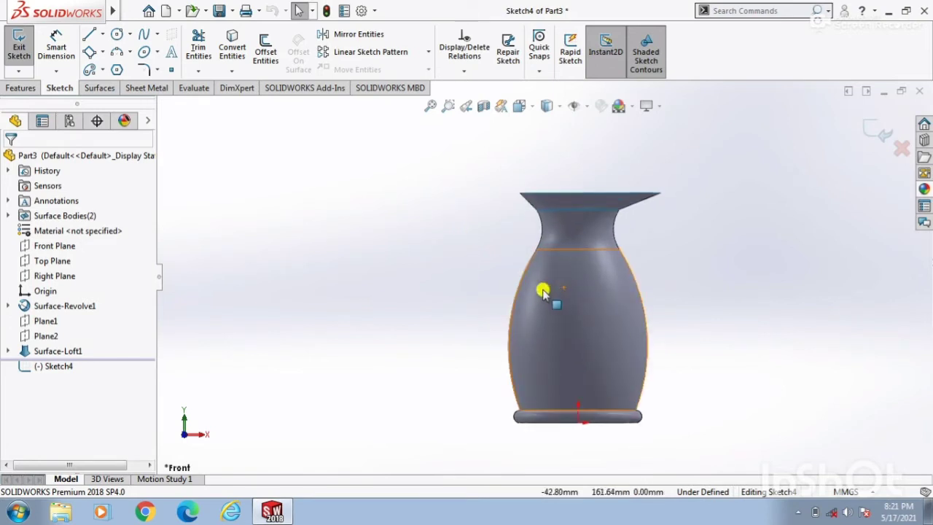
- Sketch a three-line handle path at right angles, from inside the upper body outward, down and back into the lower body
left_click(89, 35)
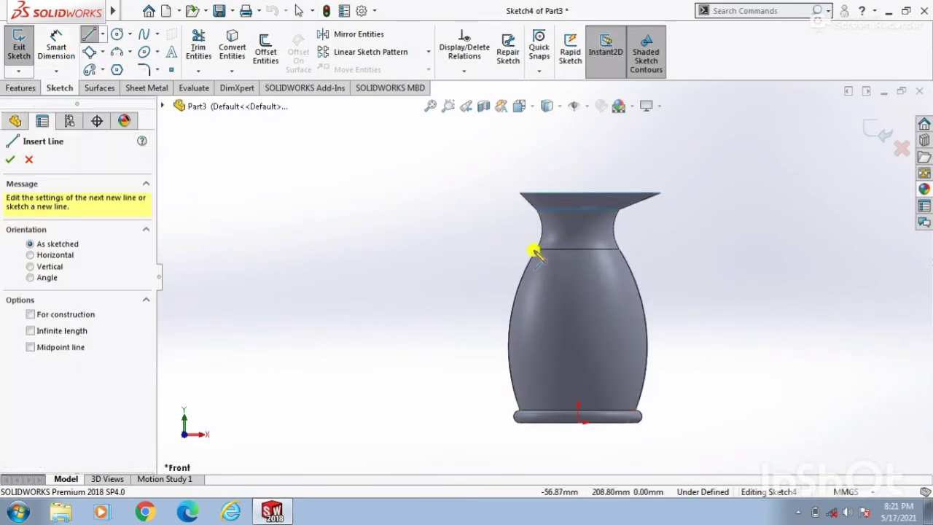
scroll(568, 259, "down", 2)
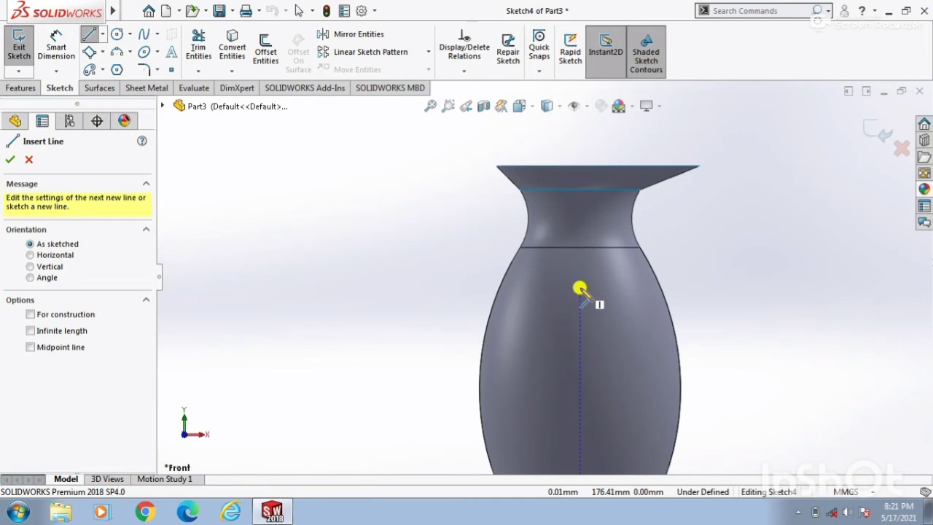
left_click(579, 288)
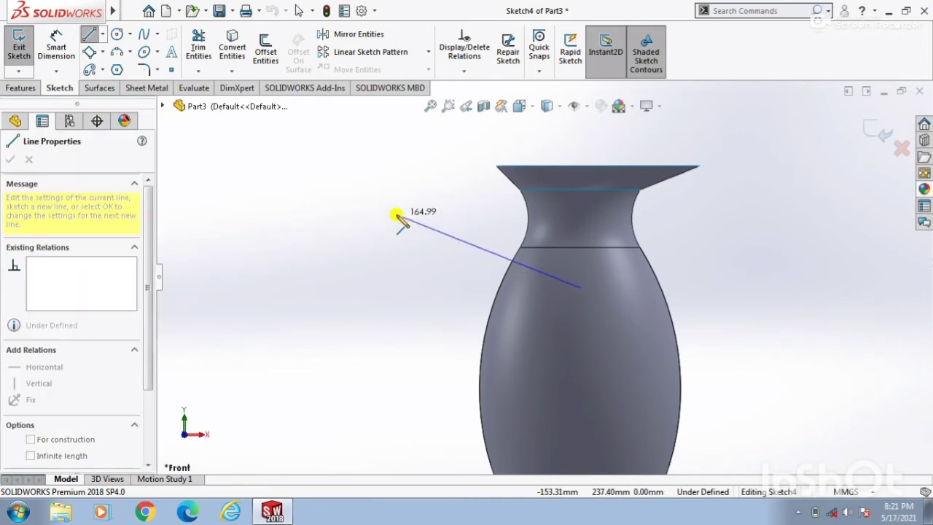
left_click(445, 222)
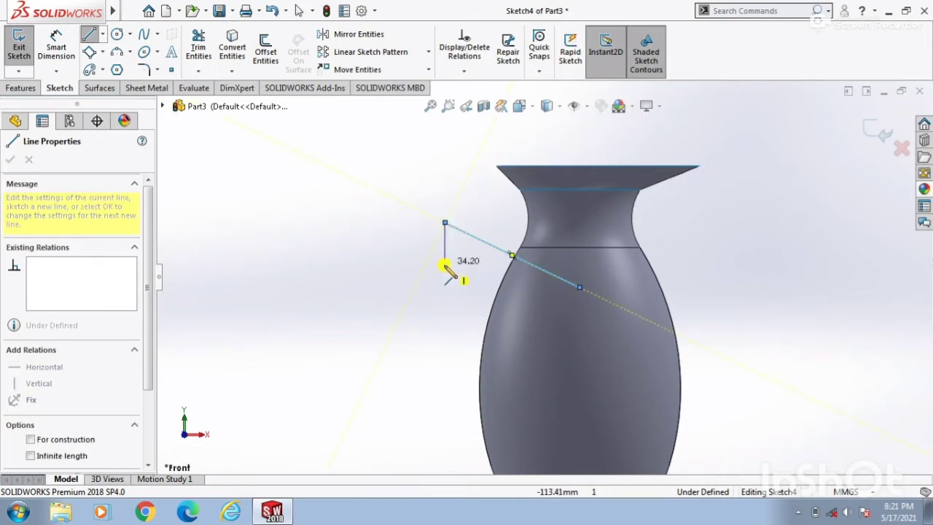
key("z")
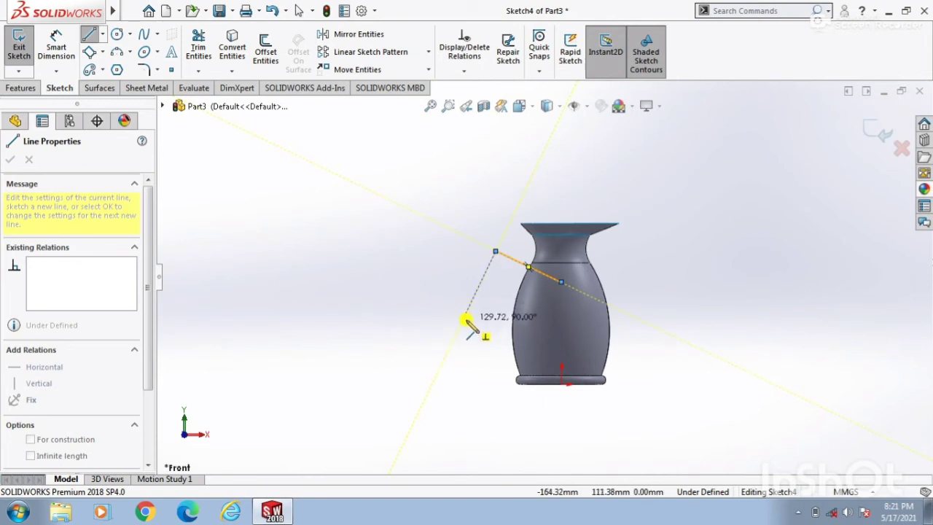
left_click(463, 323)
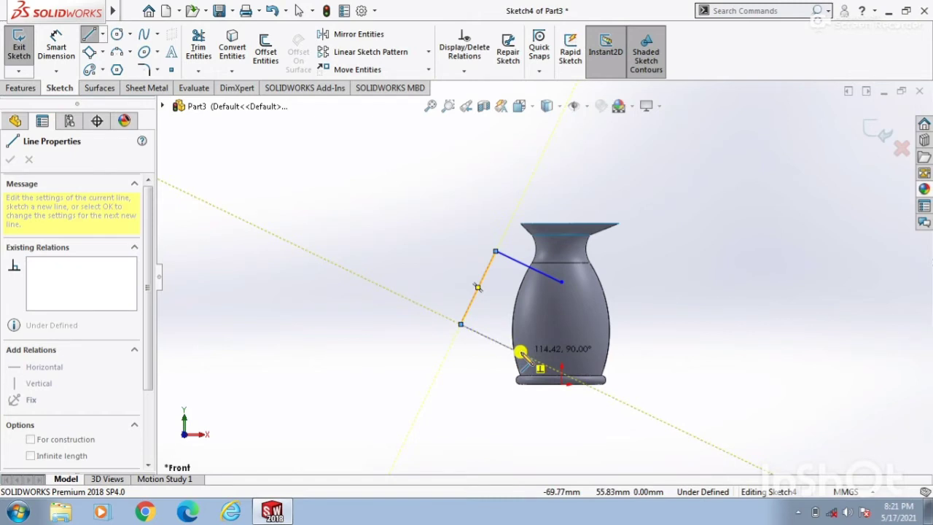
left_click(521, 353)
key("Escape")
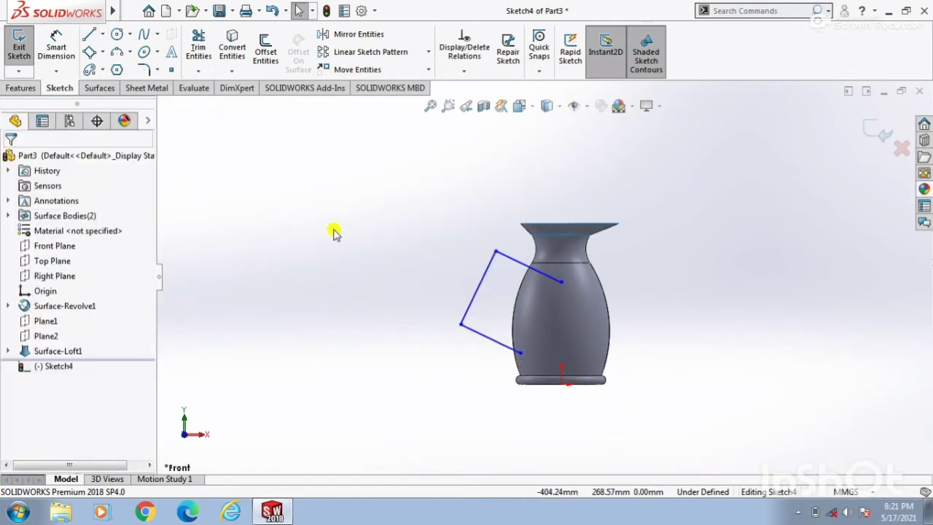
- Round both outer corners of the handle path with 25 mm sketch fillets
scroll(537, 250, "down", 2)
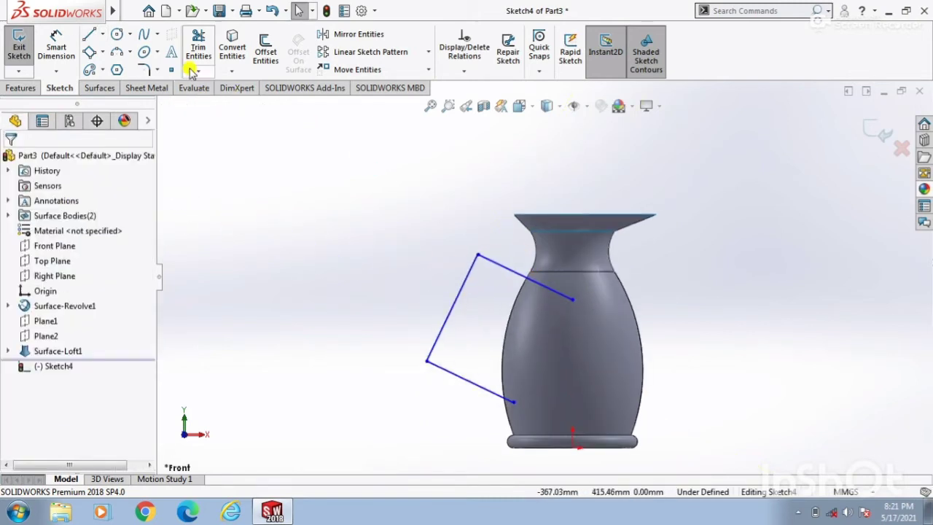
left_click(149, 70)
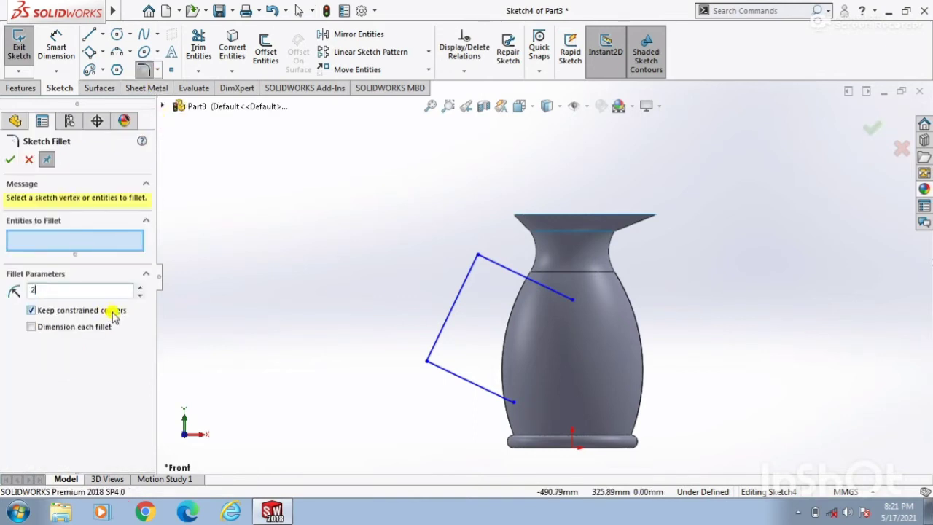
left_click(501, 268)
left_click(468, 279)
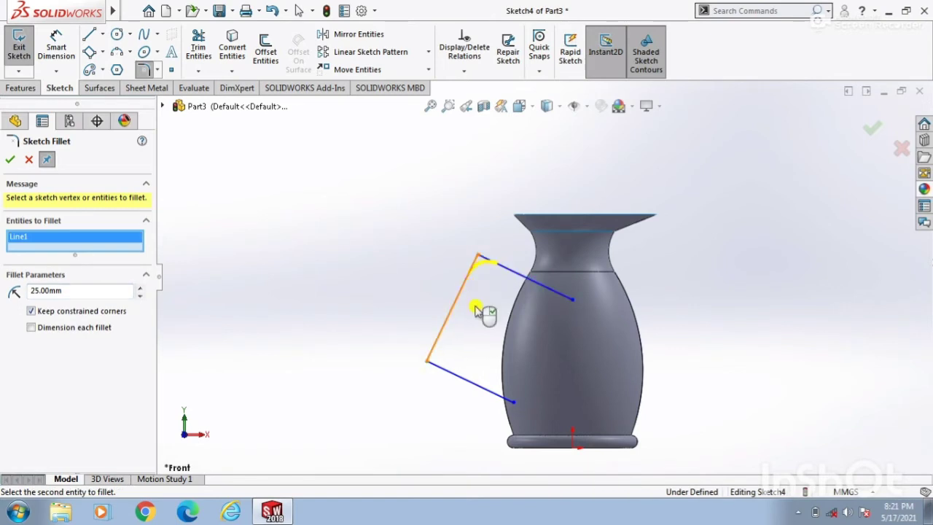
left_click(450, 375)
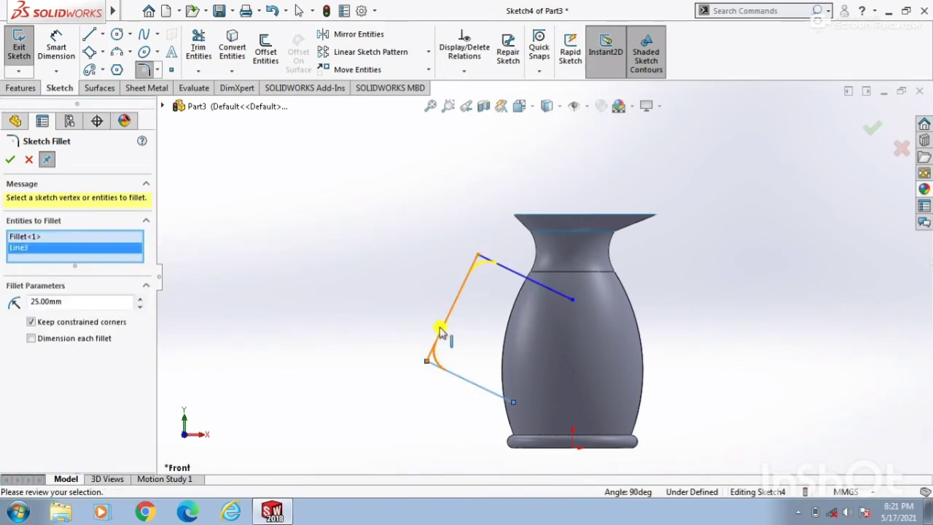
left_click(10, 159)
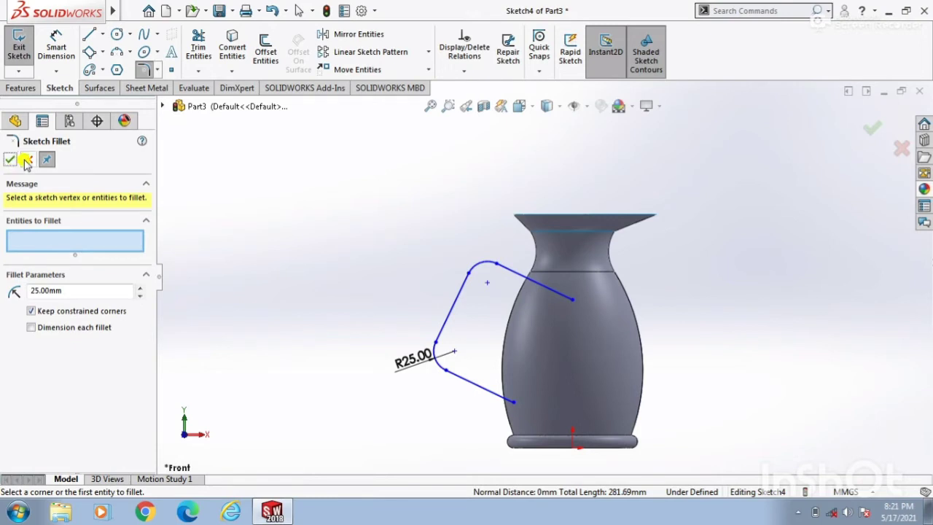
left_click(11, 161)
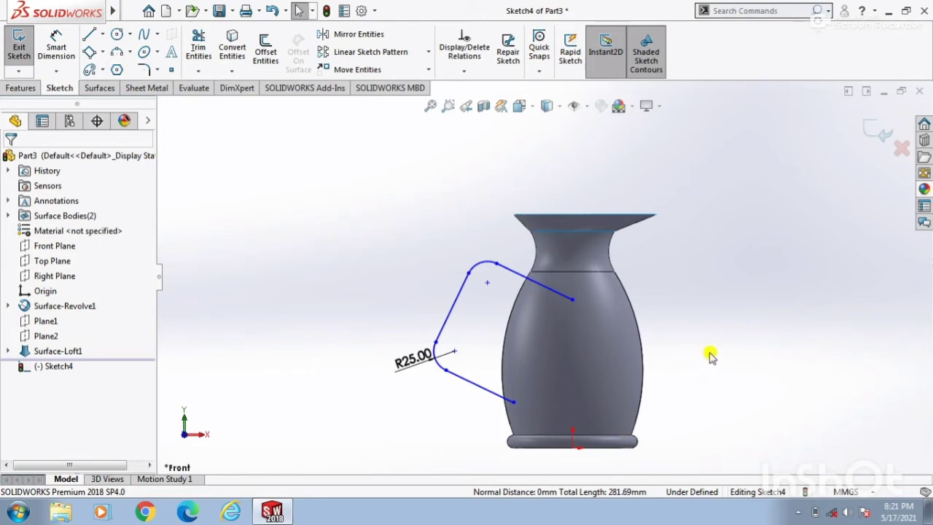
- Make the handle path's upper endpoint coincident with the silhouette edge of the vessel's body
scroll(627, 303, "down", 3)
scroll(625, 305, "up", 2)
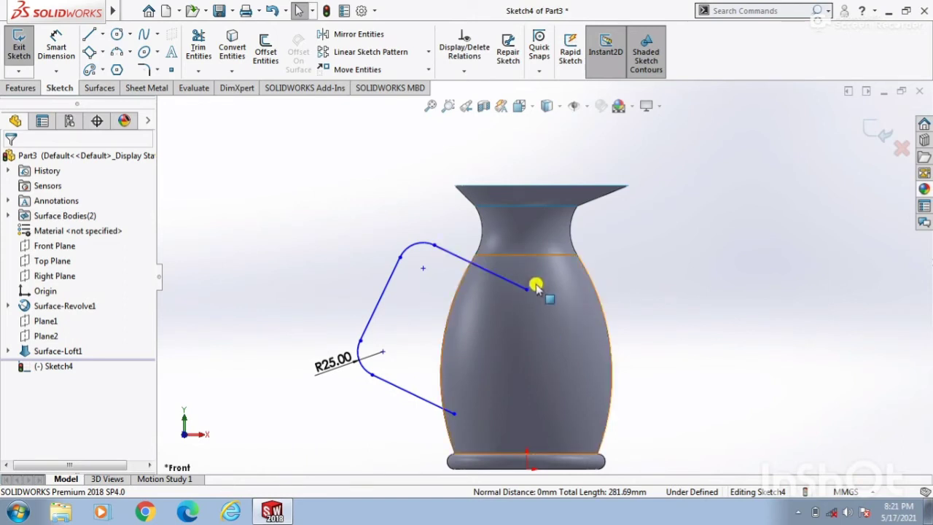
scroll(514, 286, "down", 2)
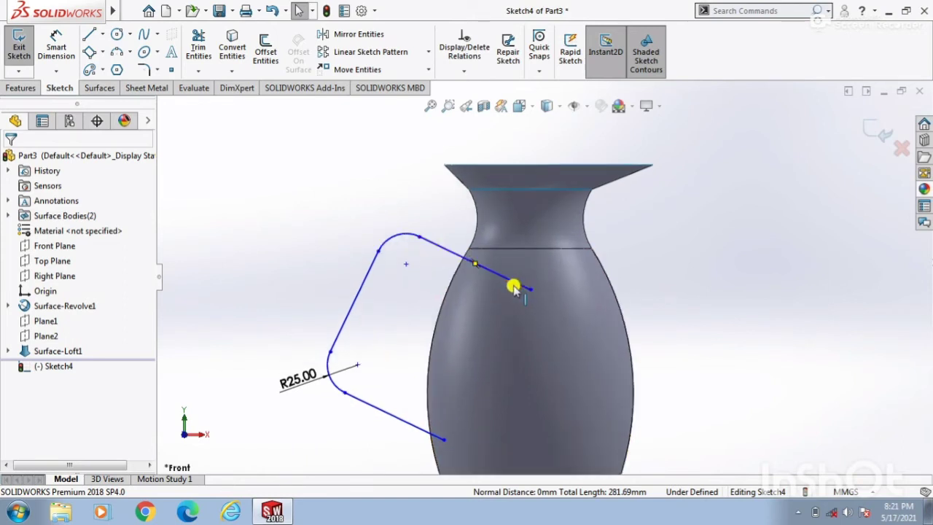
scroll(514, 285, "up", 2)
scroll(500, 258, "down", 4)
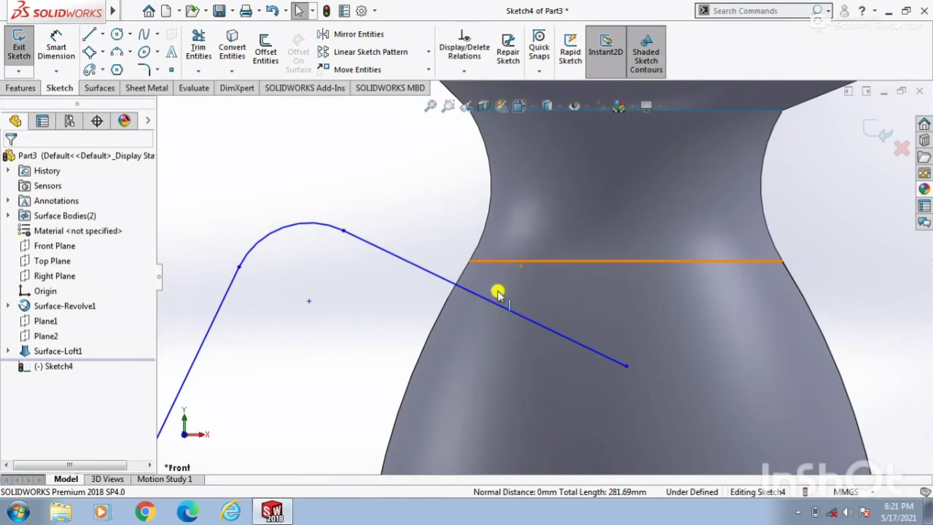
left_click(450, 292)
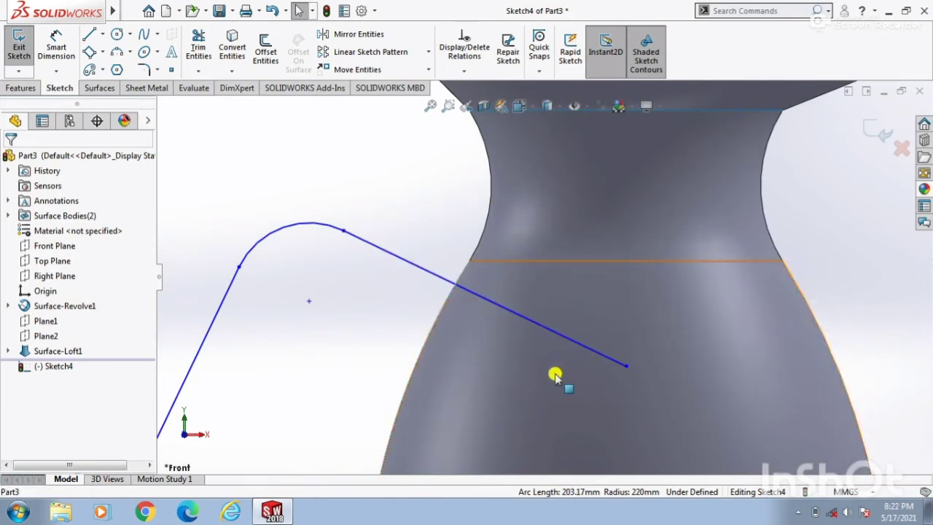
left_click(626, 365, "ctrl")
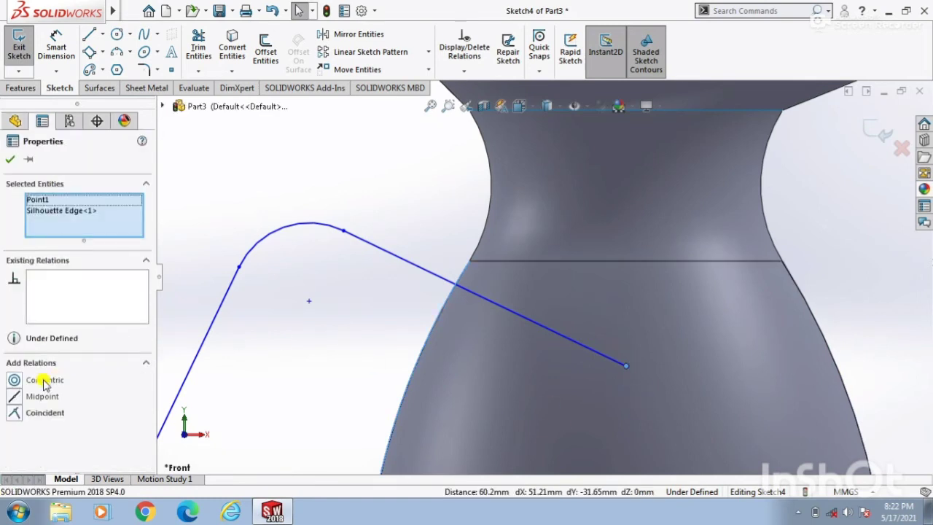
left_click(20, 414)
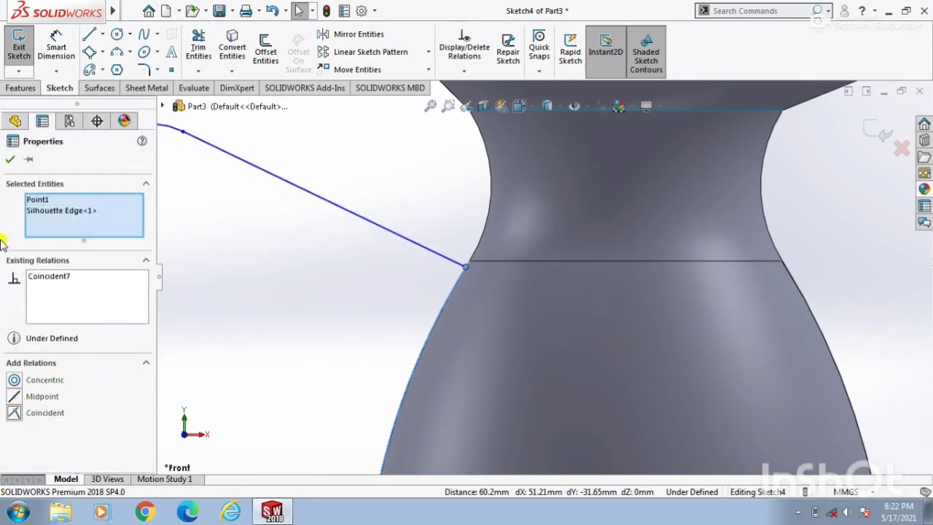
left_click(9, 160)
- Make the handle path's lower endpoint coincident with the body's silhouette edge, then pull the outer line closer to the vessel and close the sketch
scroll(206, 298, "up", 5)
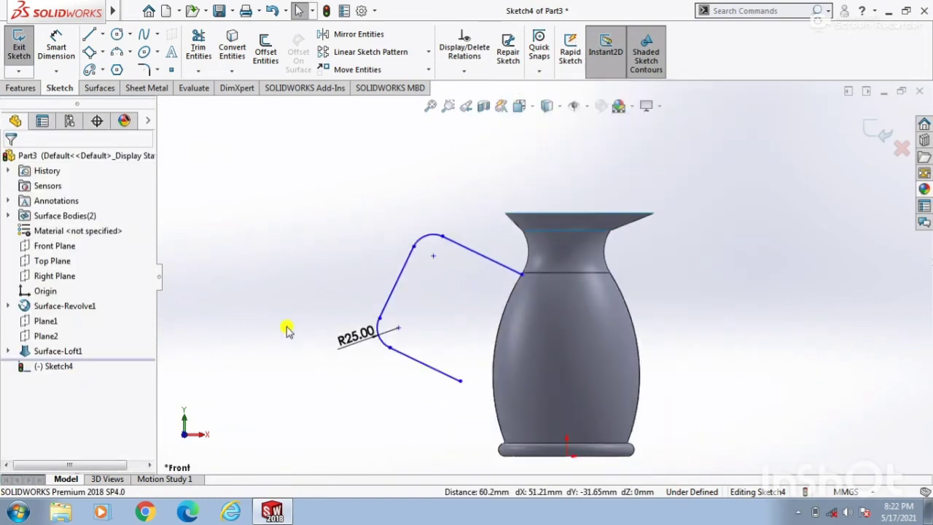
left_click(492, 387)
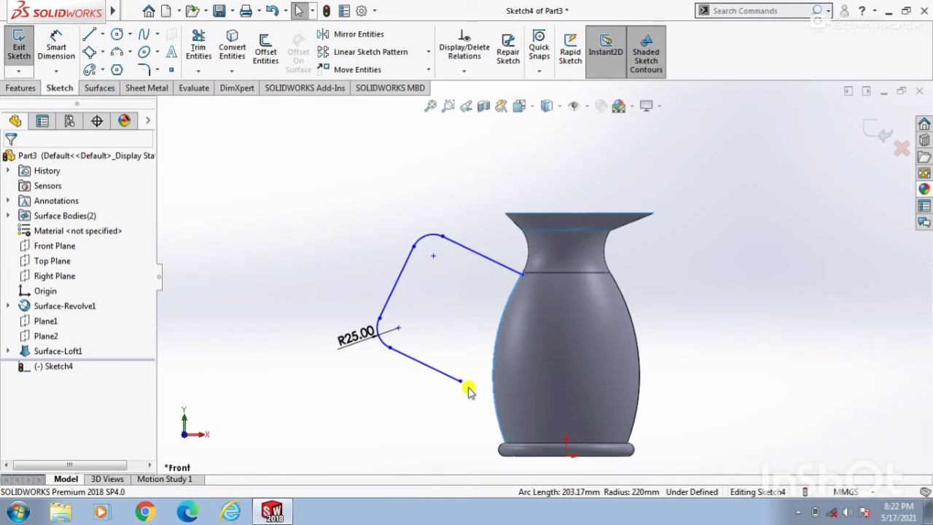
left_click(459, 380, "ctrl")
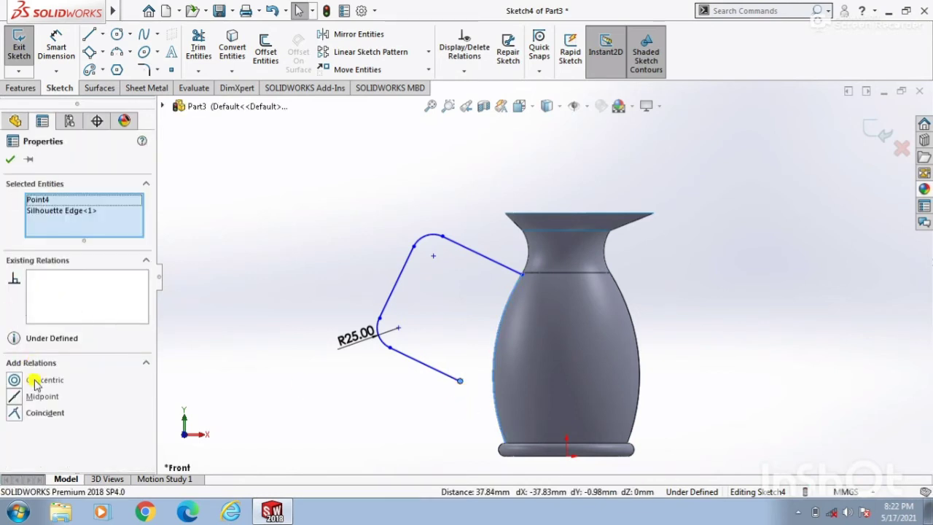
left_click(31, 411)
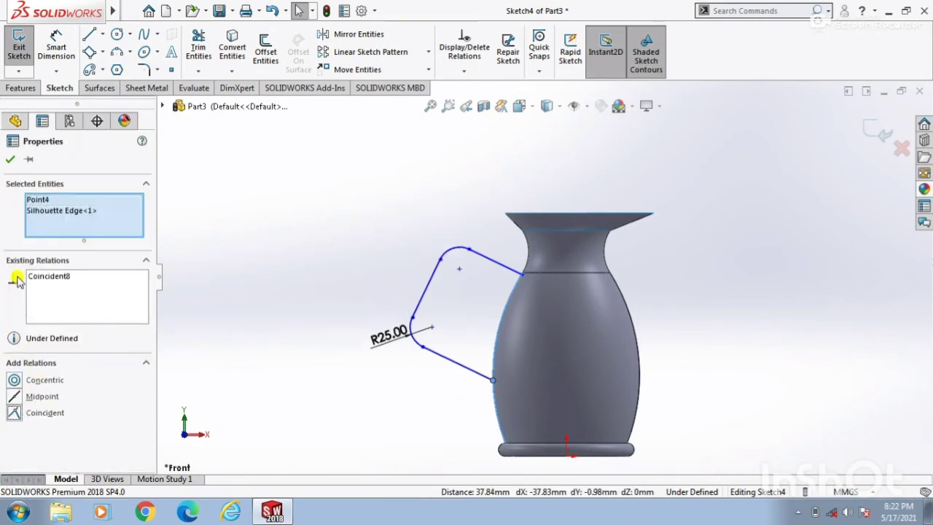
left_click(10, 161)
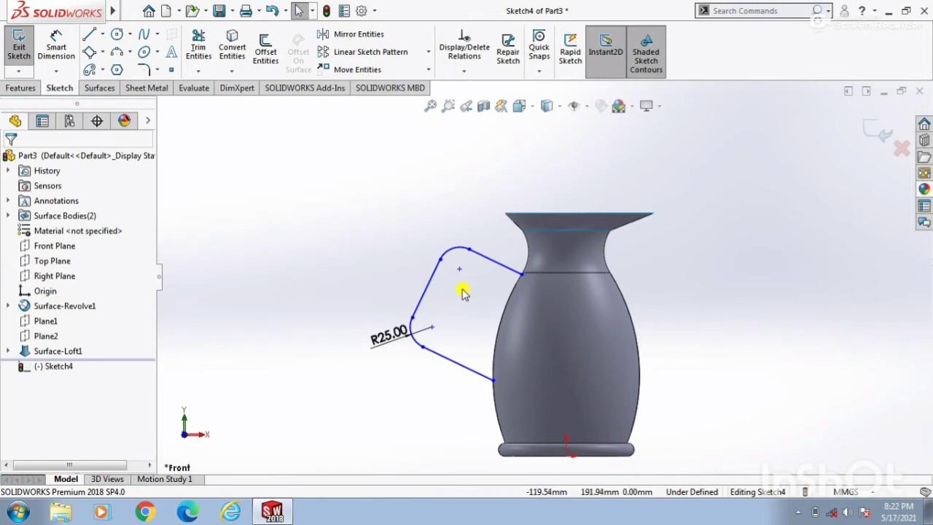
left_click_drag(429, 288, 462, 302)
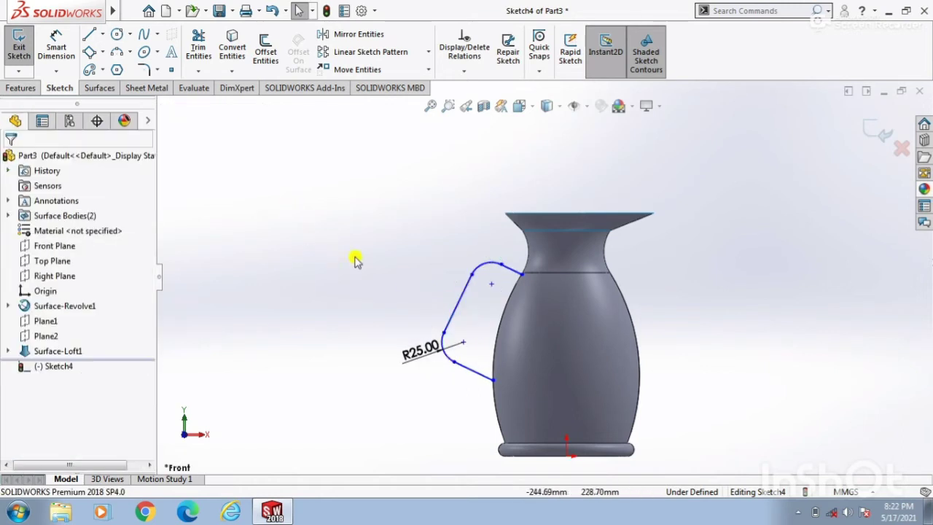
left_click(872, 130)
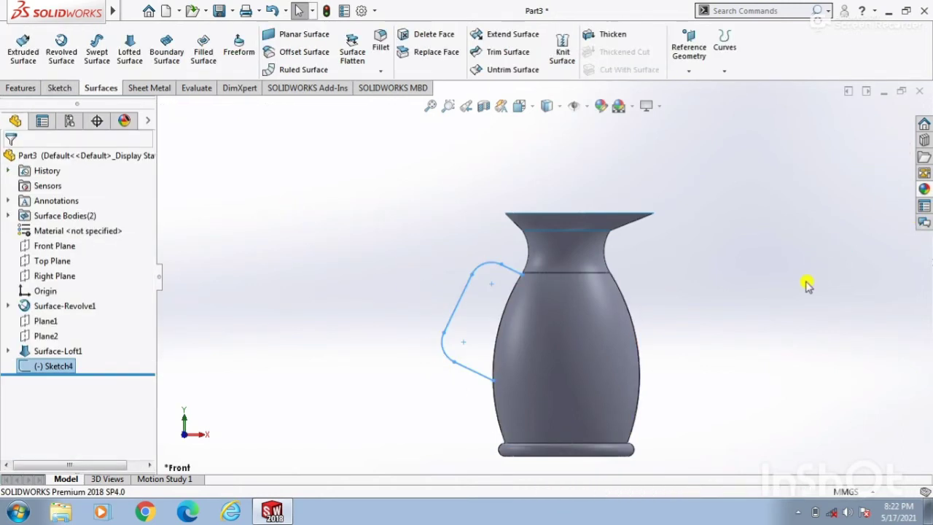
- Create a reference plane through the handle path's lower endpoint, perpendicular to the path's lower line
left_click(29, 88)
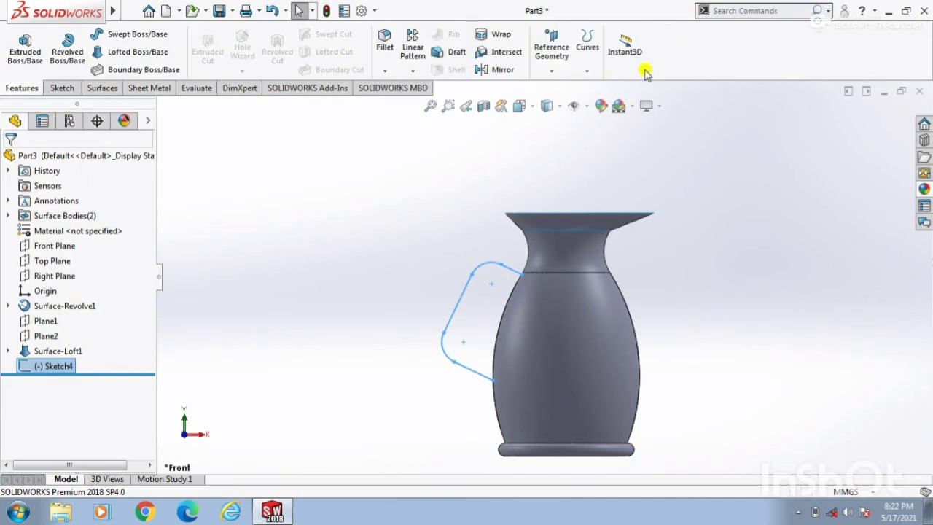
left_click(554, 72)
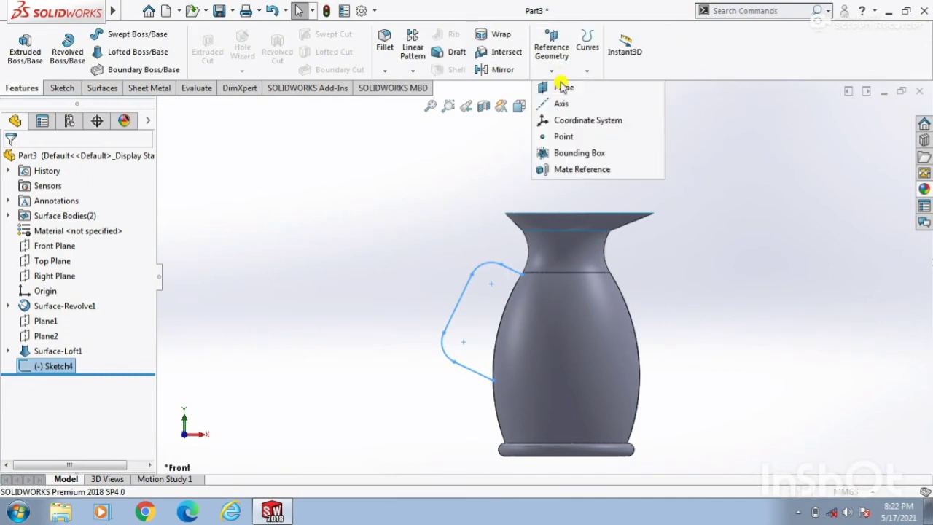
left_click(561, 86)
left_click(494, 383)
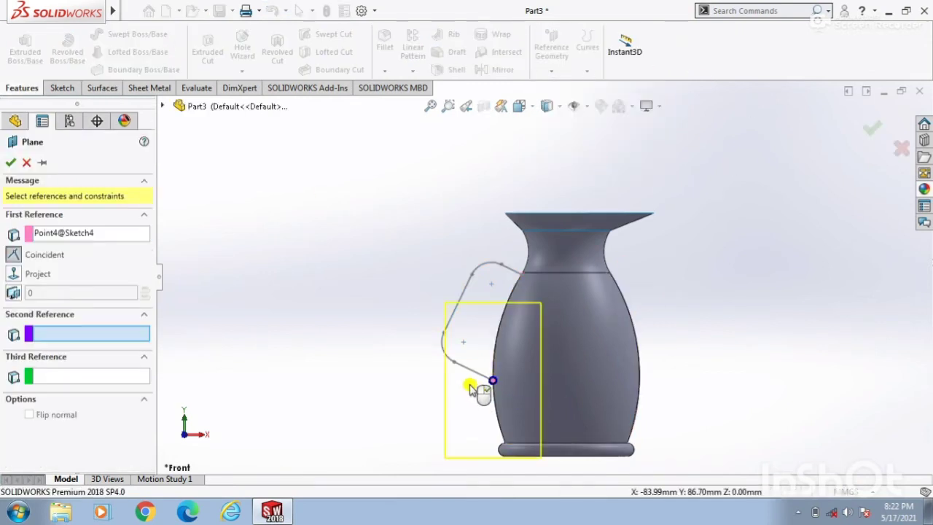
left_click(473, 373)
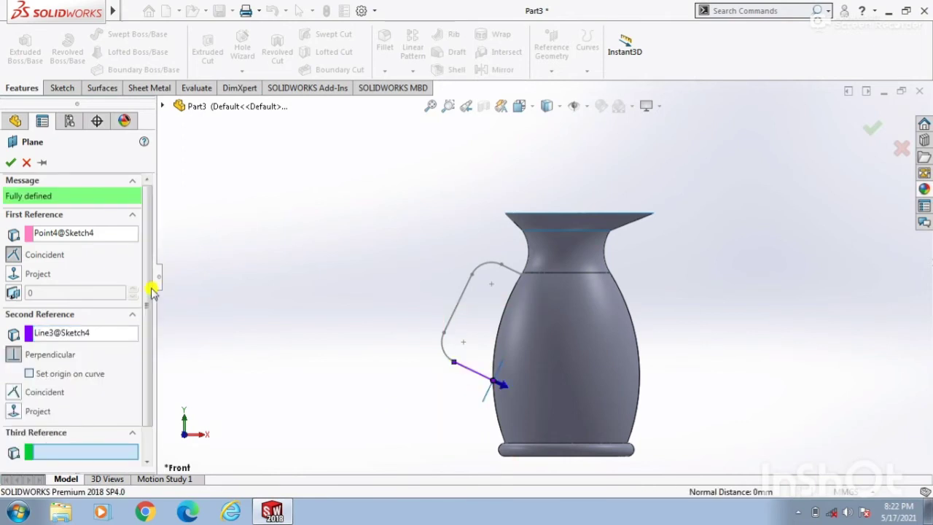
left_click(12, 162)
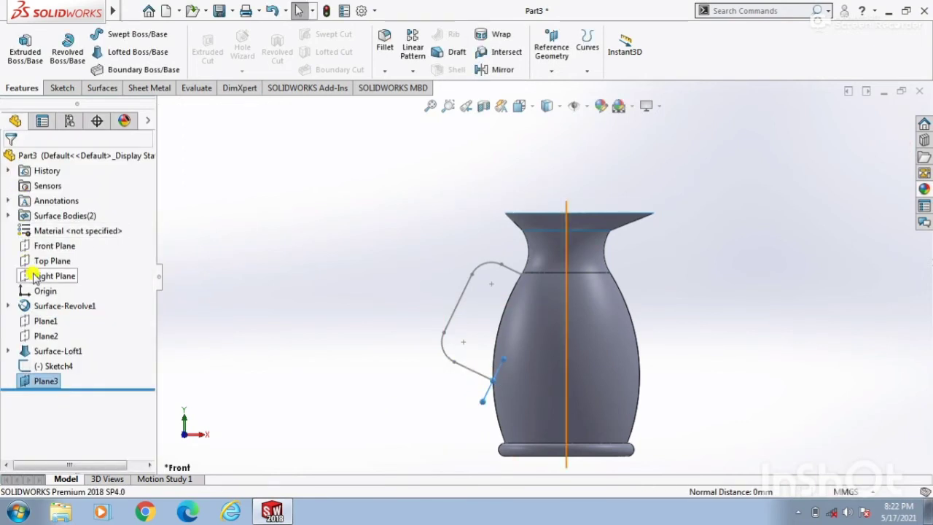
left_click(219, 329)
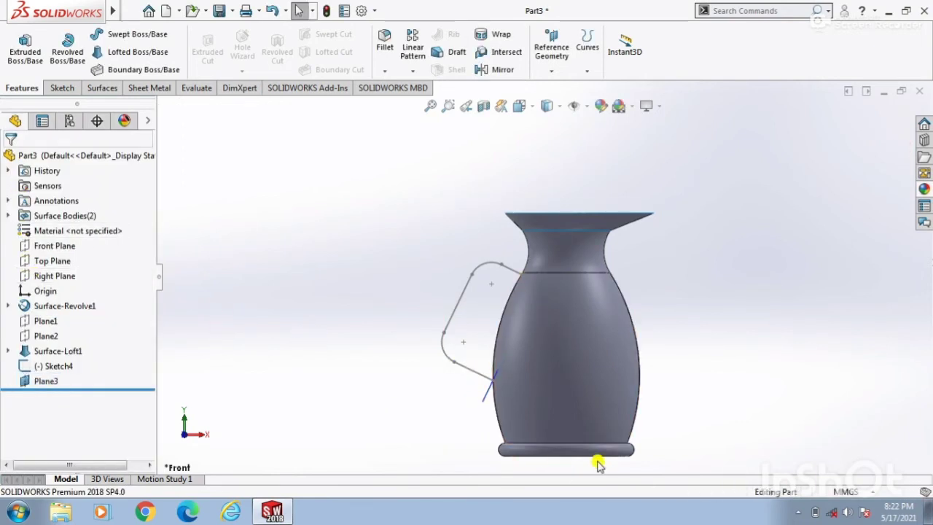
- Start a new sketch on Plane3 at the handle path's lower end and view it face-on
left_click(489, 401)
left_click(546, 355)
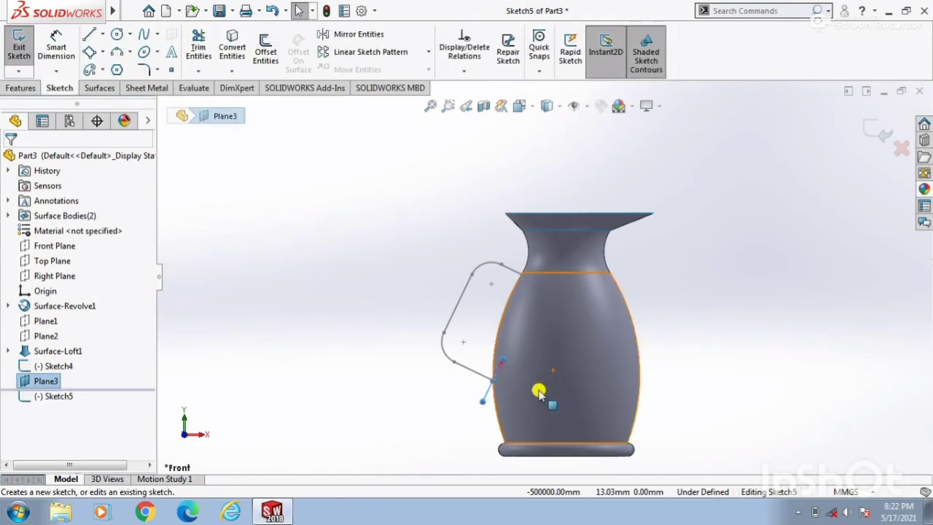
key("space")
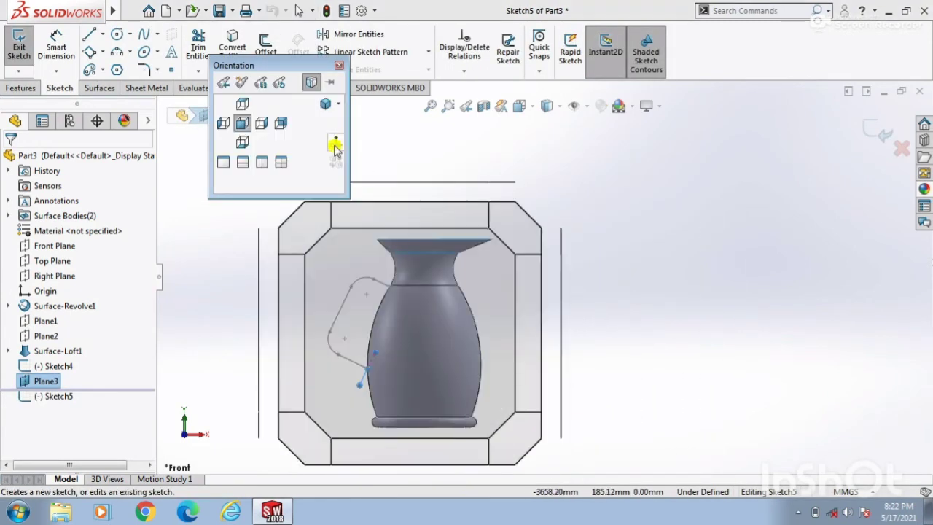
left_click(333, 145)
left_click(437, 310)
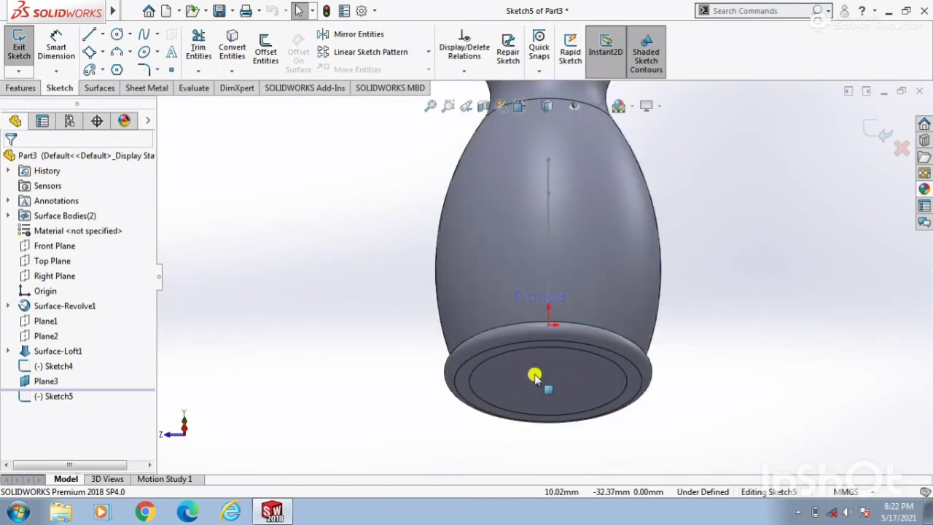
- Sketch a horizontal ellipse centred on the sketch origin, with radii of about 22.4 mm and 10.9 mm
scroll(590, 255, "down", 2)
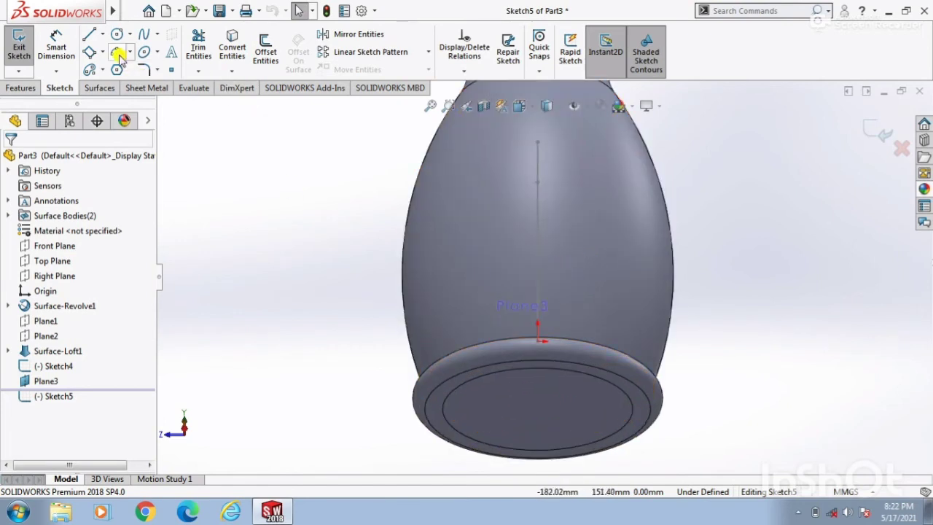
left_click(143, 52)
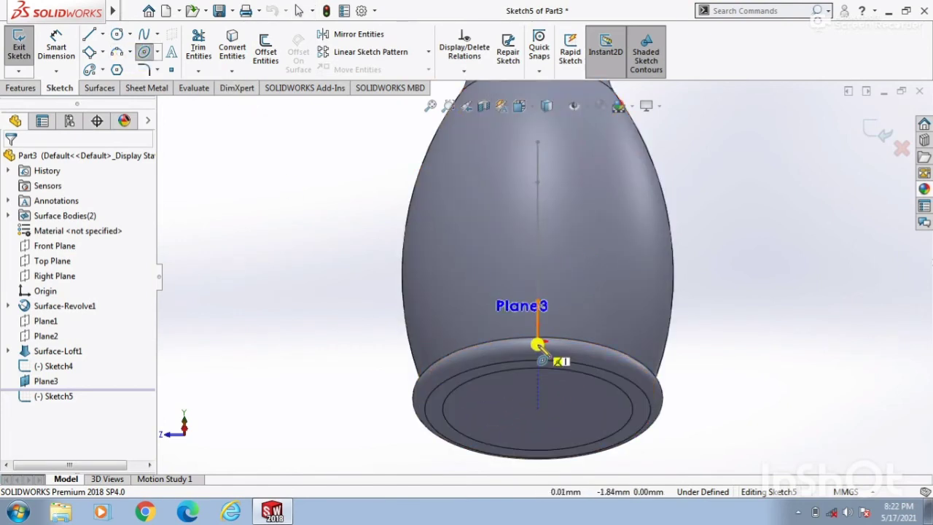
left_click(537, 342)
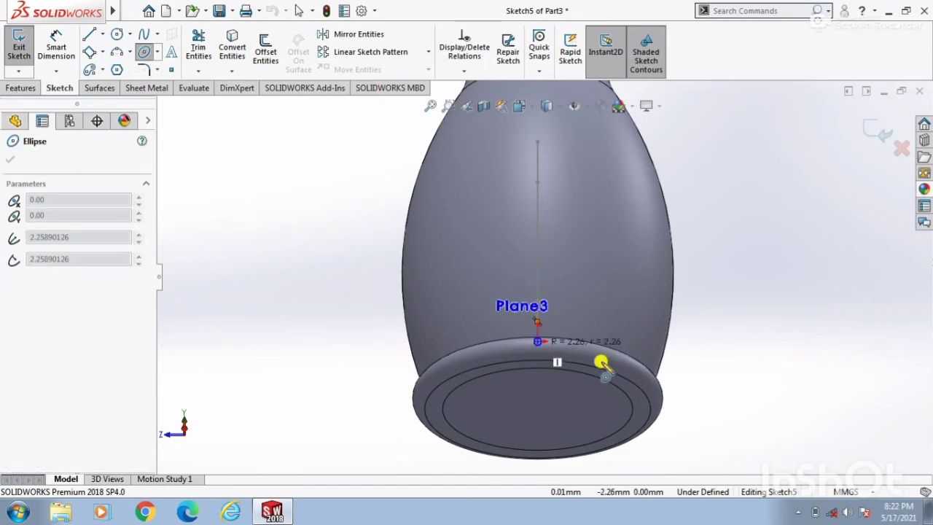
left_click(568, 343)
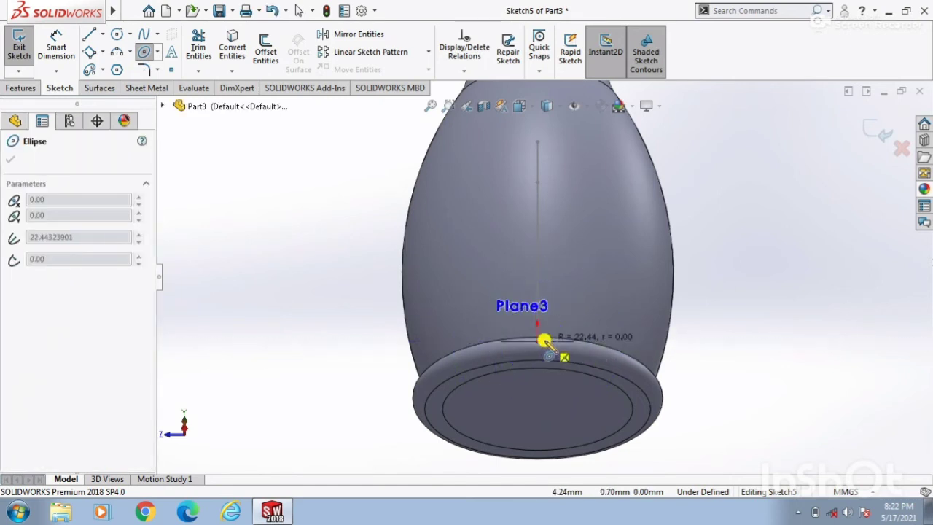
left_click(545, 324)
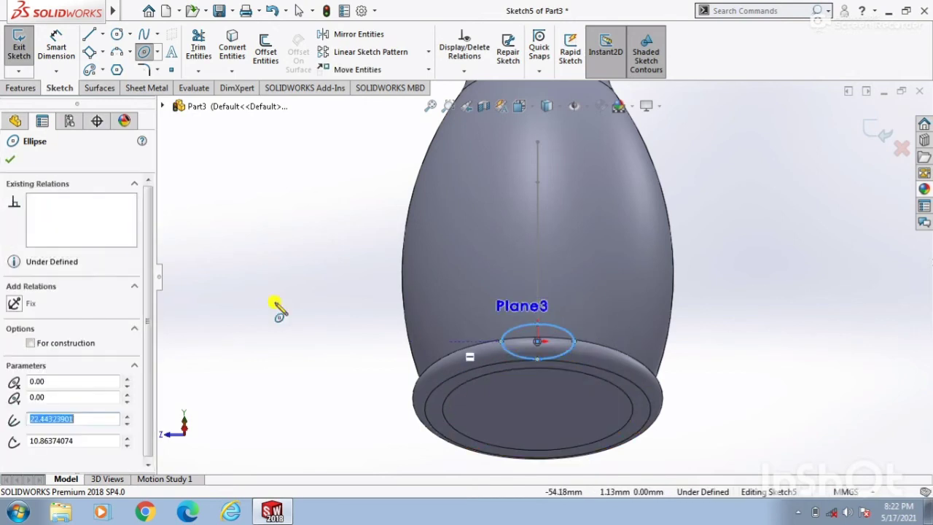
- Dimension the ellipse's horizontal half-axis from its centre to the side point as 25 mm
left_click(55, 53)
scroll(539, 350, "down", 5)
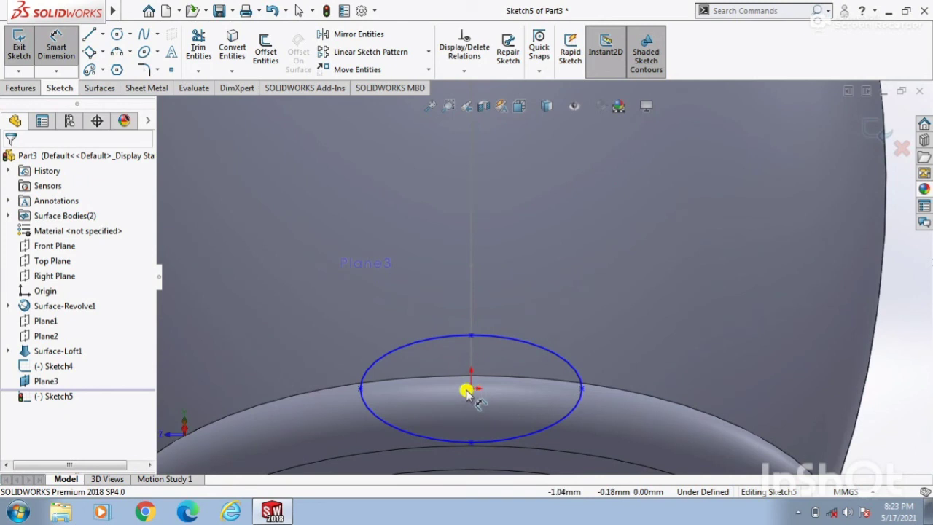
left_click(472, 388)
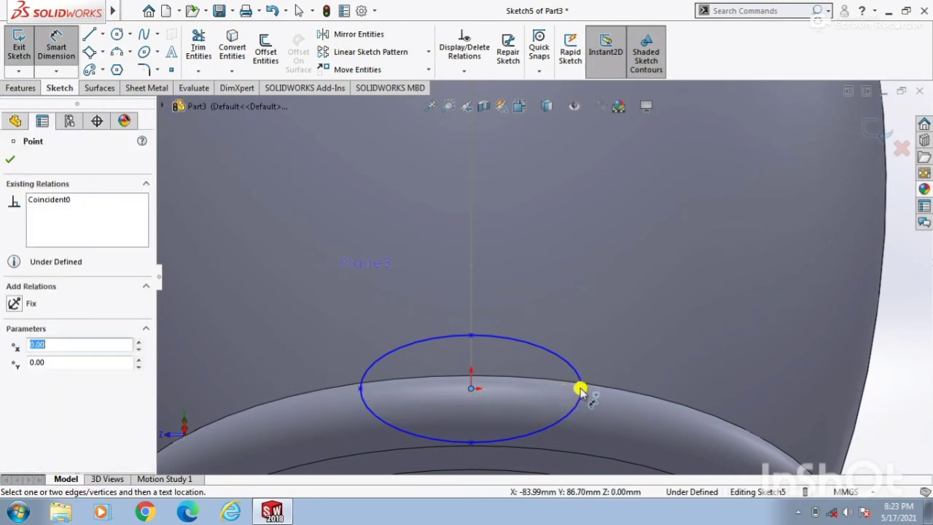
left_click(581, 387)
left_click(530, 299)
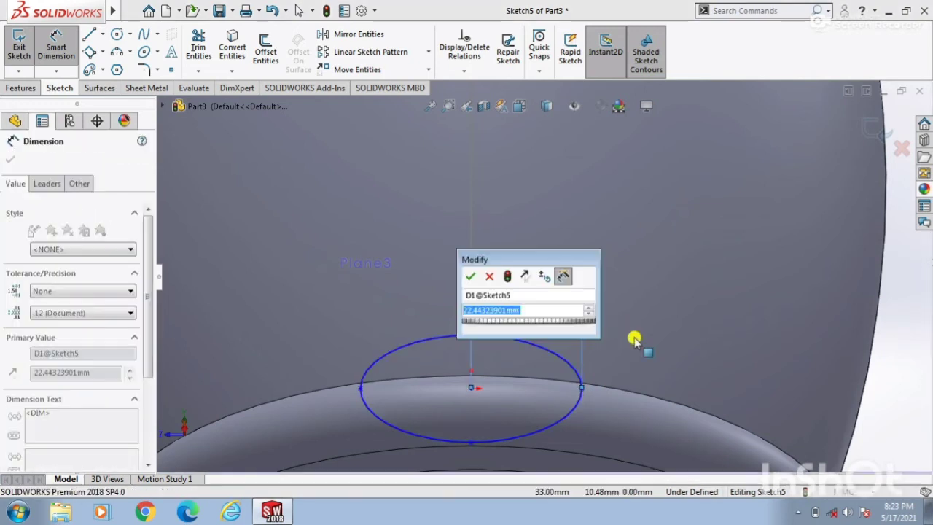
type("25")
key("Return")
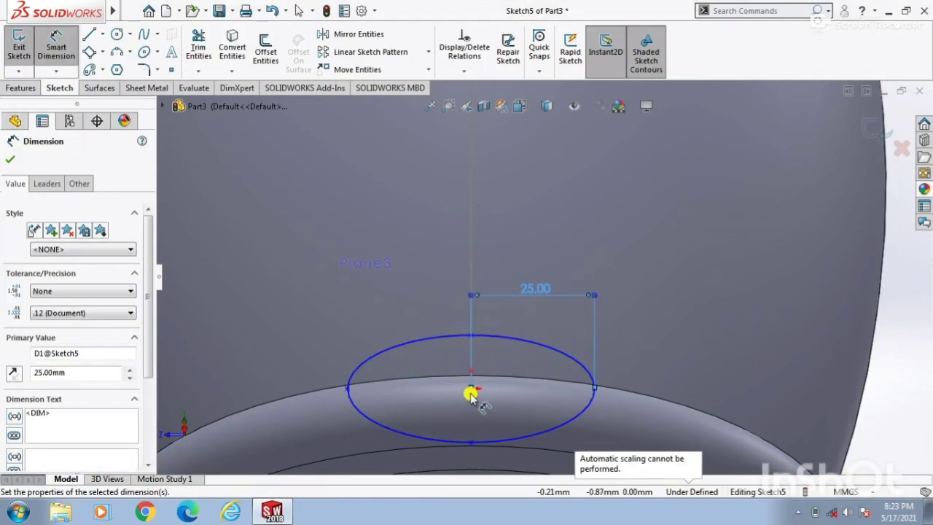
- Reattach the inner end of the 25 mm dimension from the ellipse's centre to its upper axis point
key("Escape")
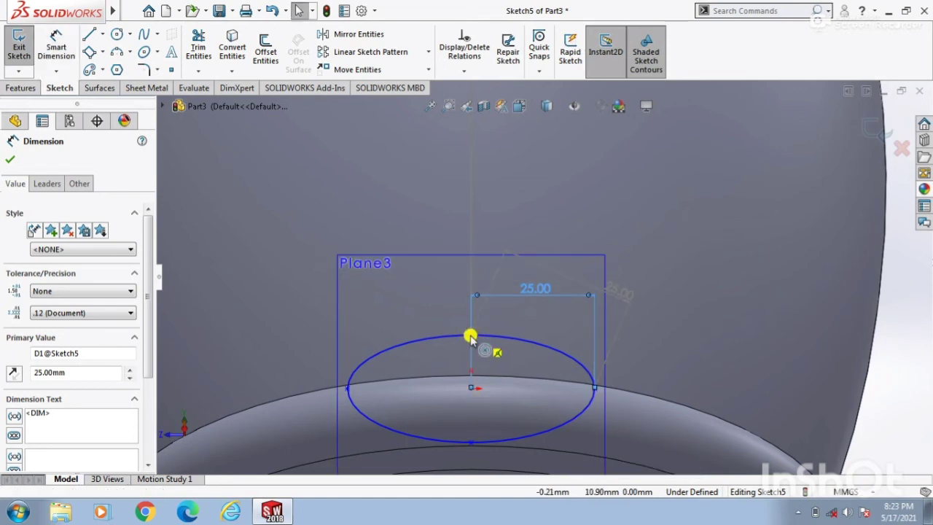
left_click_drag(471, 335, 471, 336)
left_click(686, 374)
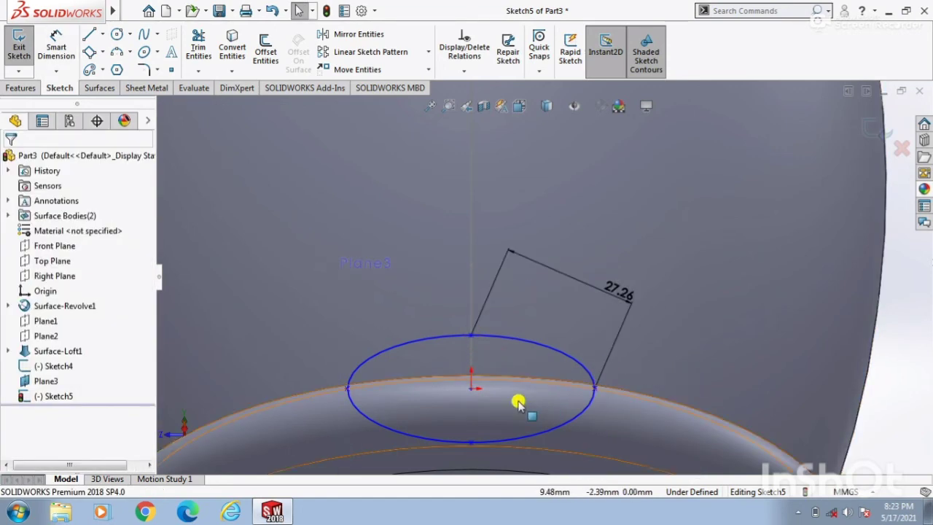
- Dimension the ellipse's vertical half-axis from its centre to the upper point as 10 mm
left_click(56, 47)
left_click_drag(471, 387, 471, 334)
left_click(741, 360)
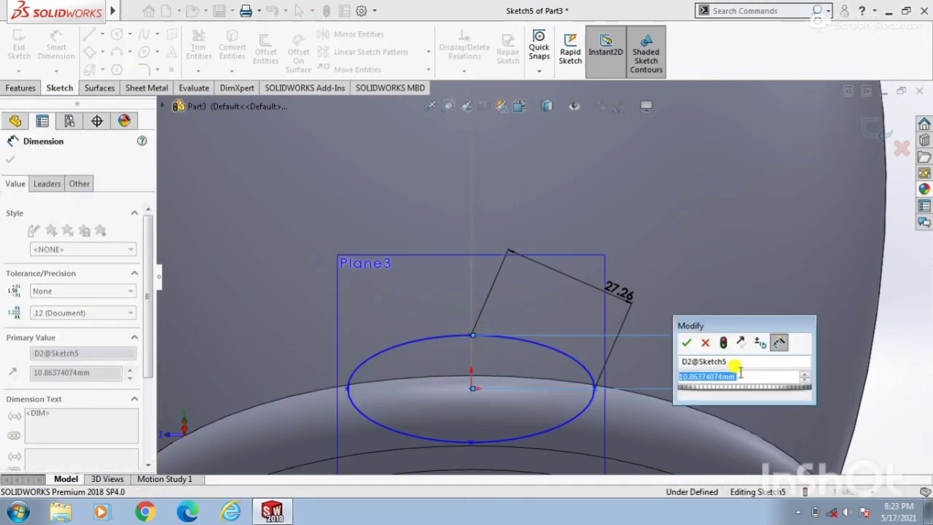
type("10")
key("Return")
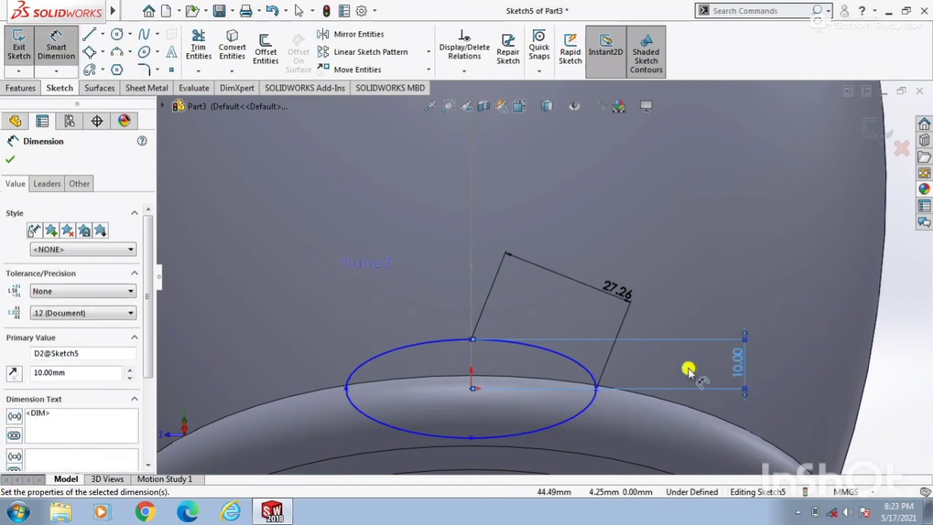
- Finish the handle's elliptical profile sketch and exit it
scroll(552, 371, "up", 5)
left_click(9, 162)
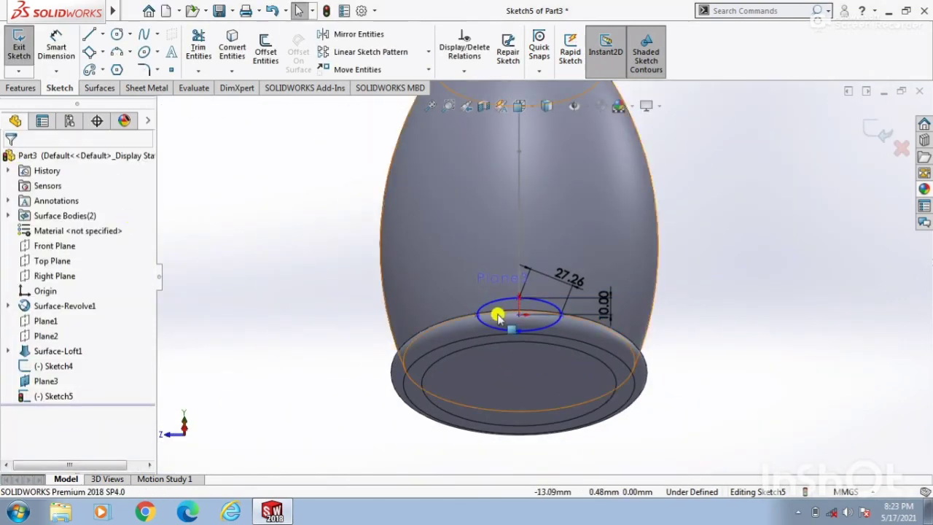
middle_click_drag(500, 313, 726, 332)
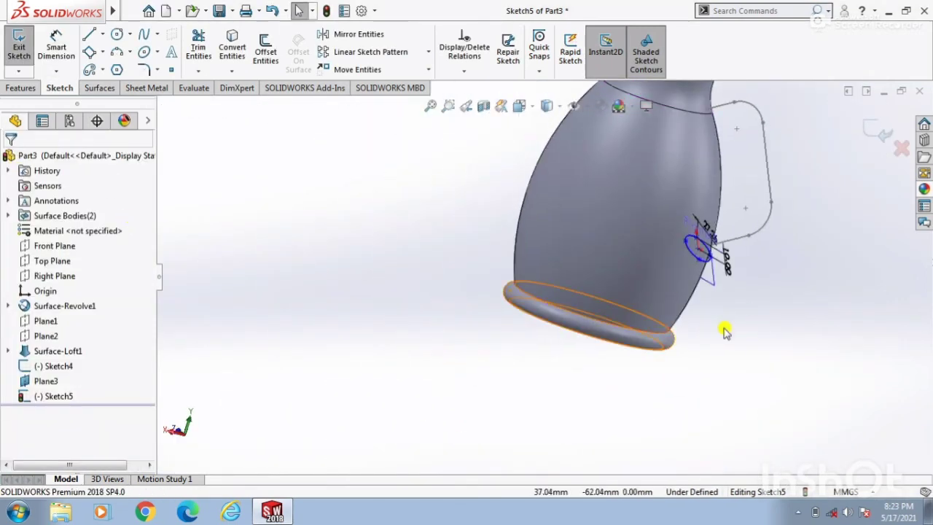
left_click(872, 137)
scroll(813, 261, "up", 3)
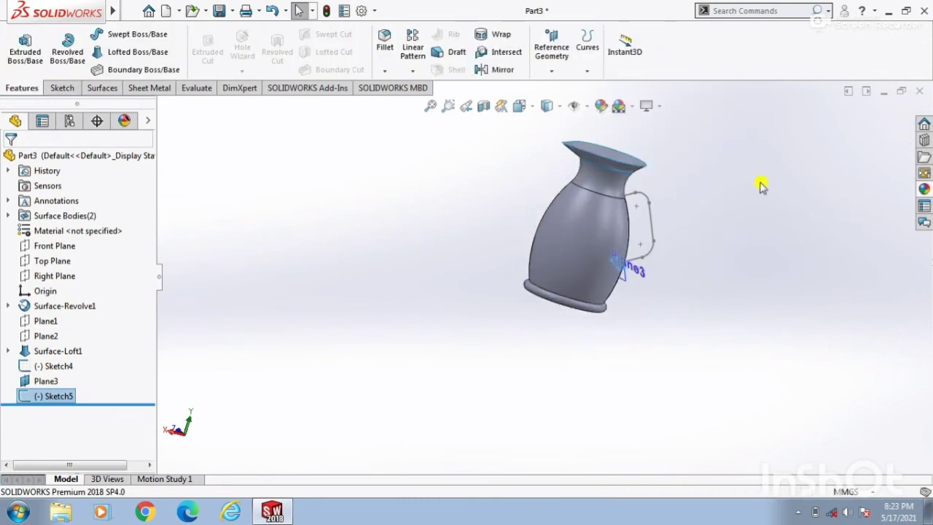
- Create the handle as a swept surface, using the ellipse in Sketch5 as profile and the filleted line chain in Sketch4 as path
scroll(761, 185, "down", 2)
left_click(113, 88)
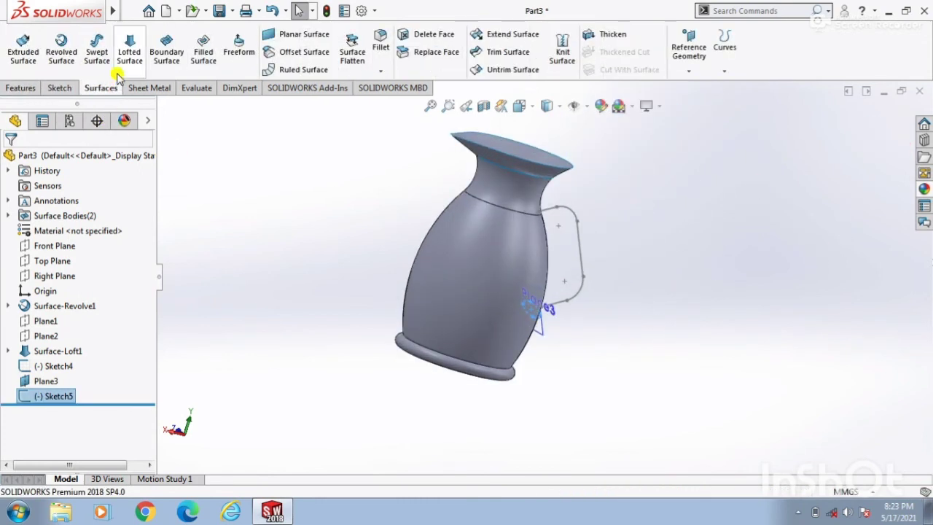
left_click(97, 43)
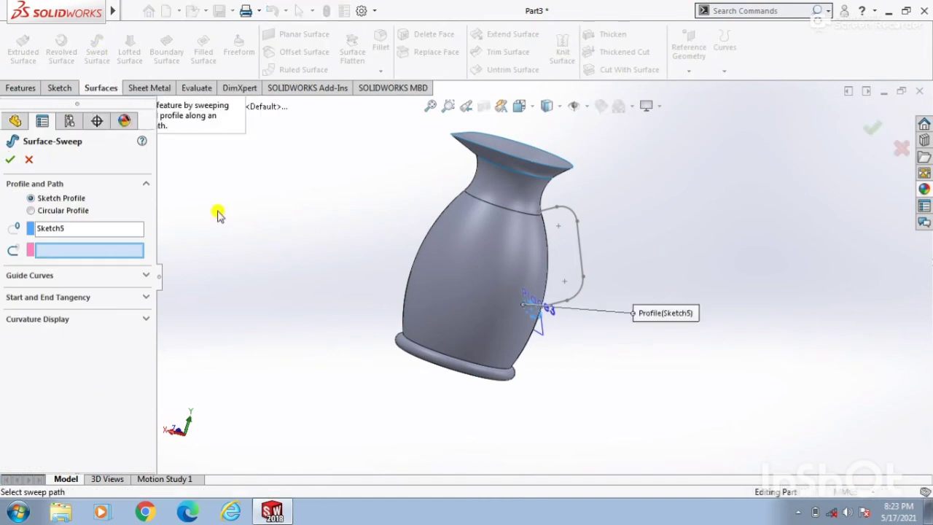
left_click(583, 286)
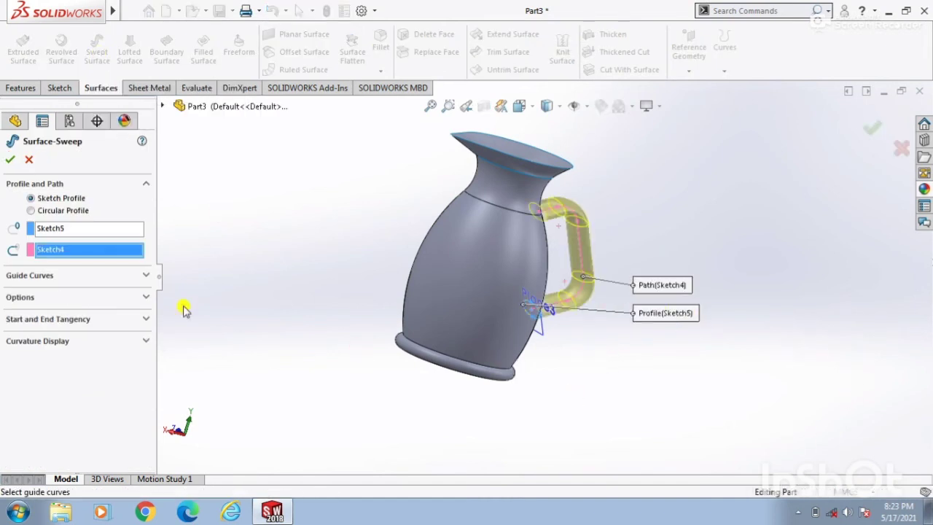
left_click(10, 159)
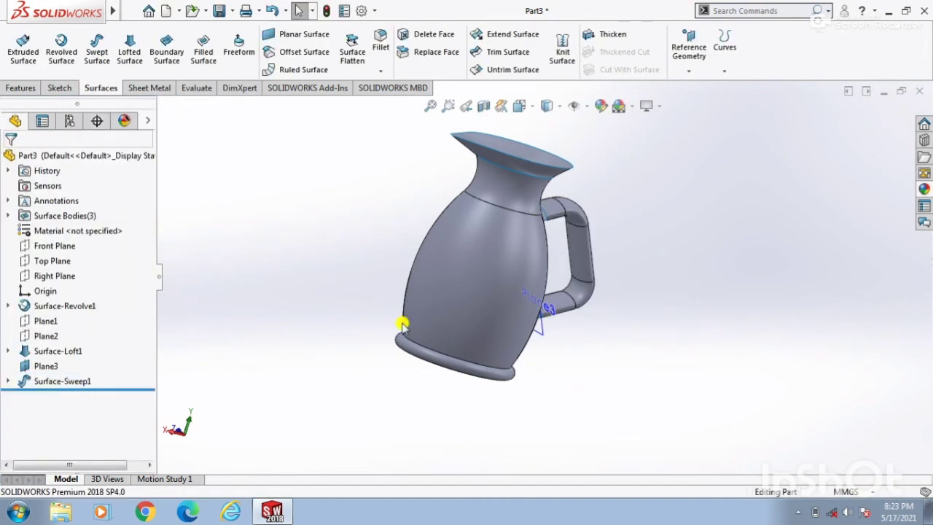
- Examine the swept handle and its upper and lower joints with the jug body from several angles
middle_click_drag(754, 302, 718, 230)
scroll(523, 263, "down", 5)
middle_click_drag(523, 264, 527, 302)
scroll(568, 368, "up", 3)
scroll(513, 218, "down", 4)
scroll(513, 284, "up", 6)
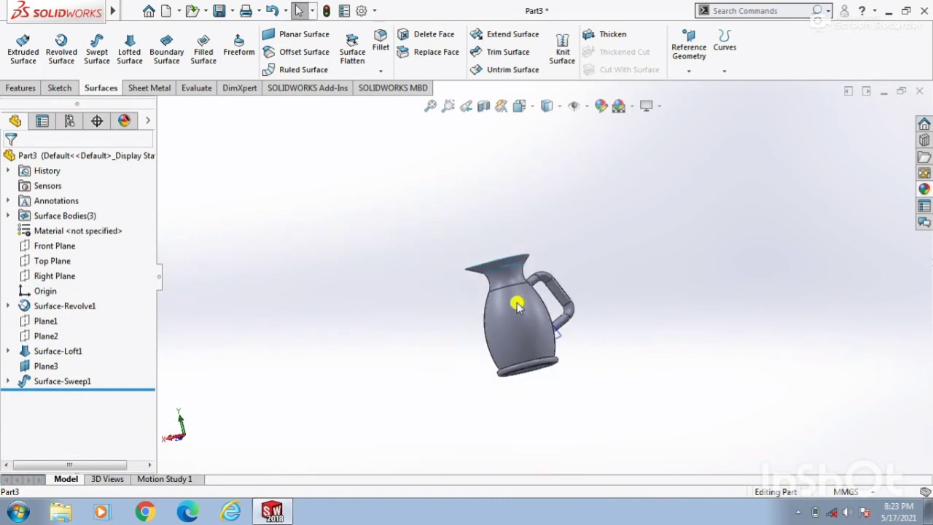
middle_click_drag(573, 336, 520, 326)
scroll(547, 339, "down", 5)
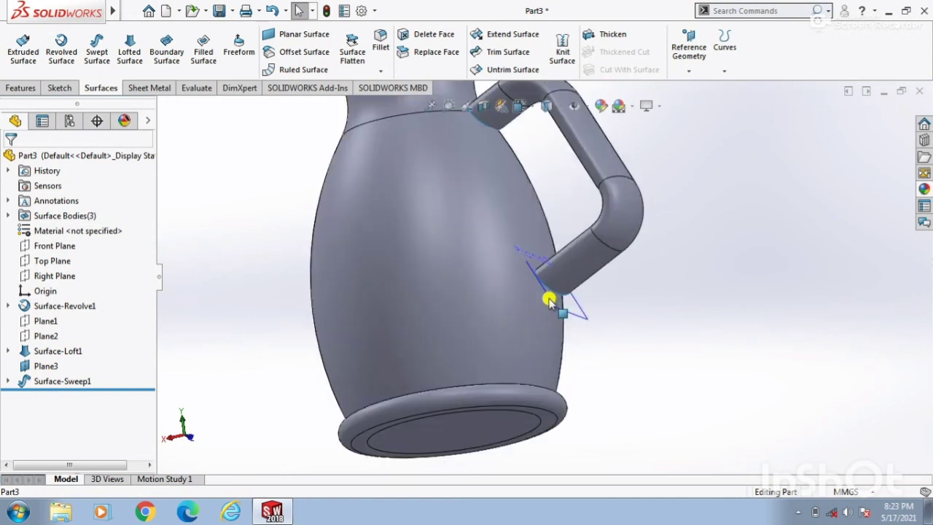
- Hide Plane3 at the handle's lower end
scroll(554, 313, "up", 2)
middle_click_drag(560, 334, 605, 370)
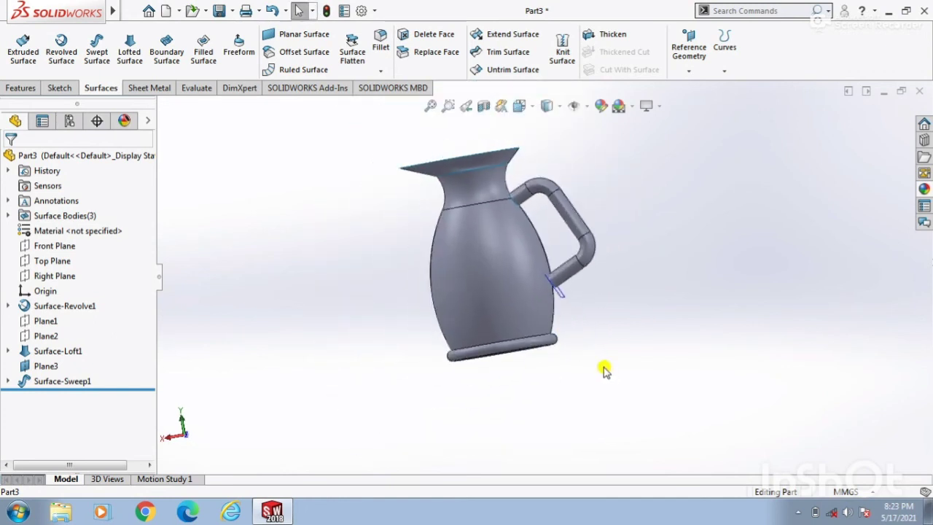
right_click(560, 301)
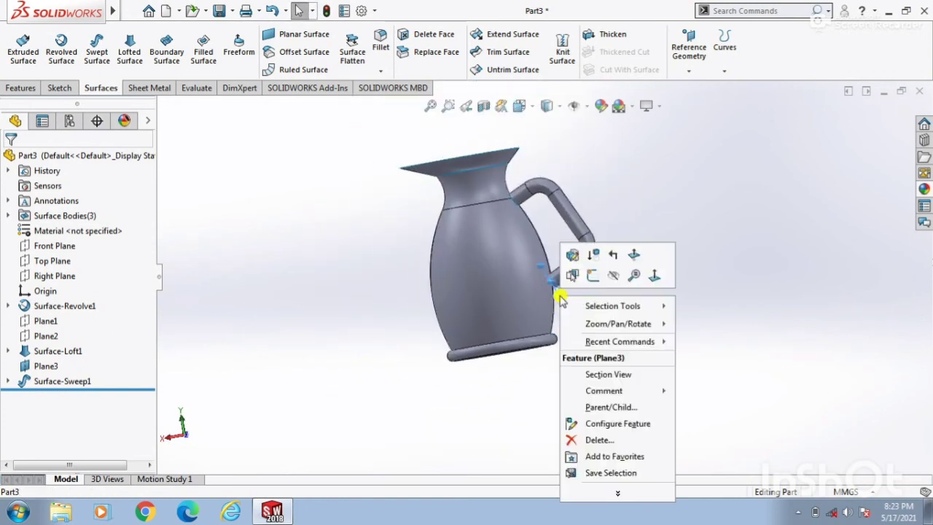
left_click(613, 275)
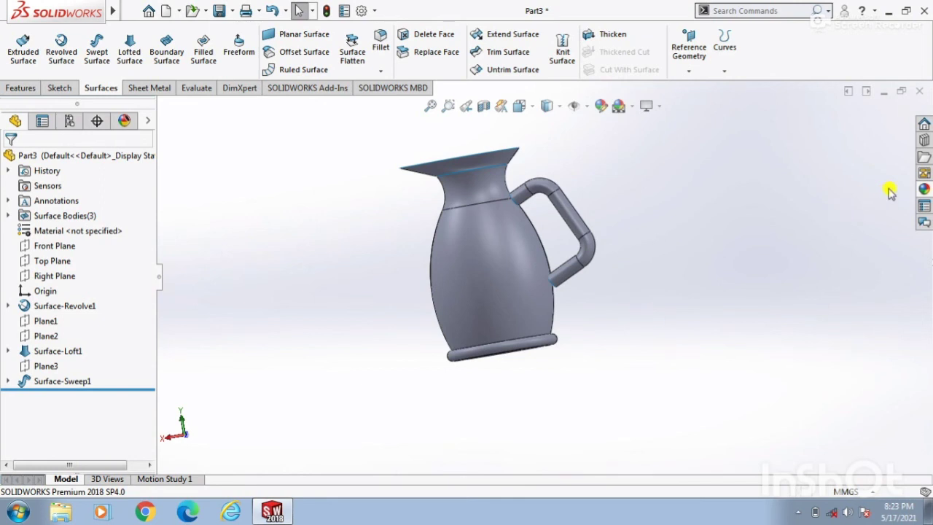
- Browse the Metal, Plastic, Painted, Rubber and Glass appearance categories for a finish for the jug
left_click(925, 188)
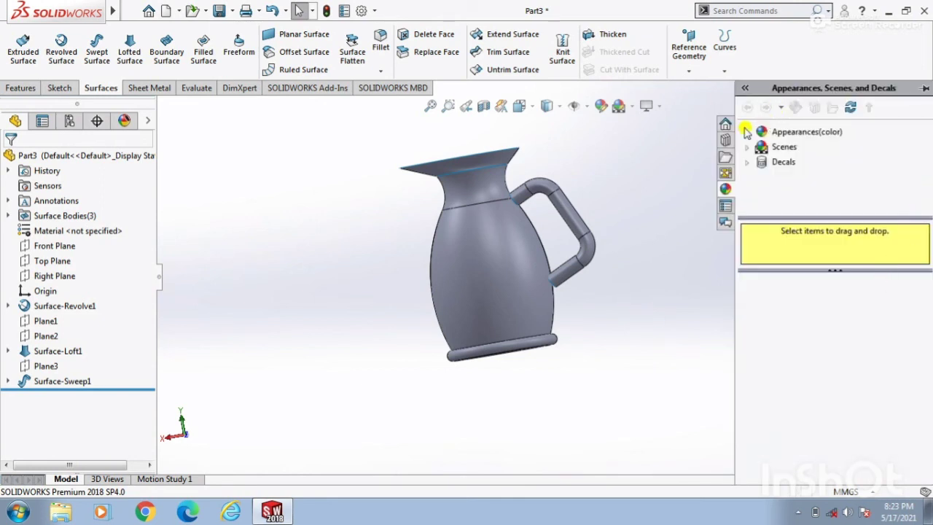
left_click(747, 132)
left_click(794, 164)
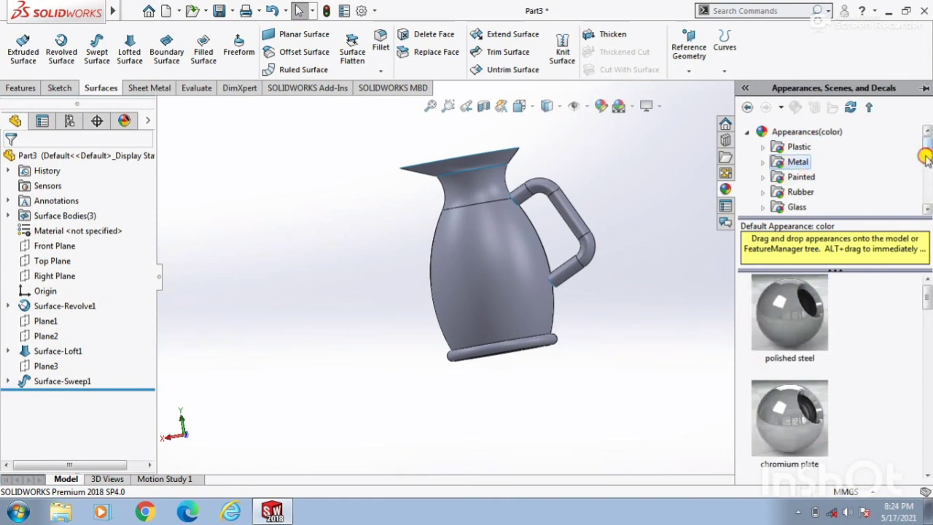
mouse_move(925, 157)
left_mouse_down()
mouse_move(931, 170)
mouse_move(927, 145)
left_mouse_up()
left_click(800, 150)
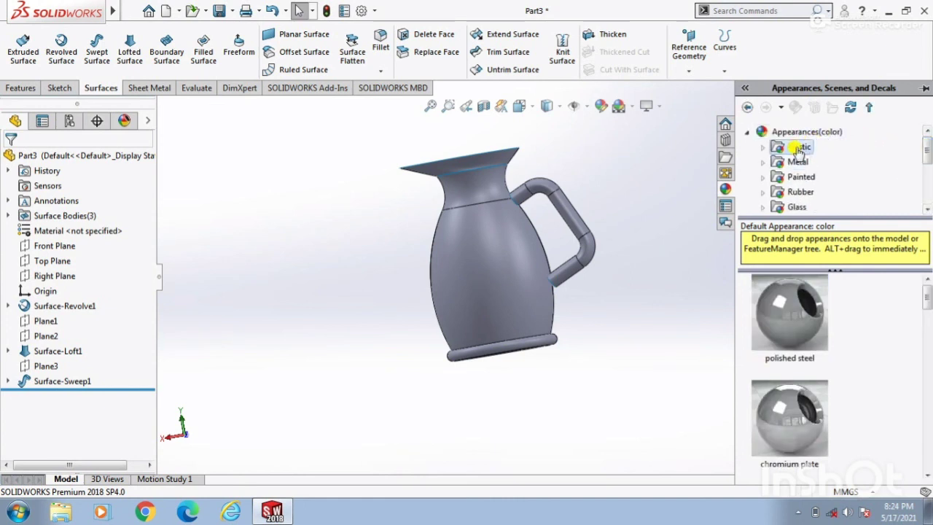
left_click(801, 179)
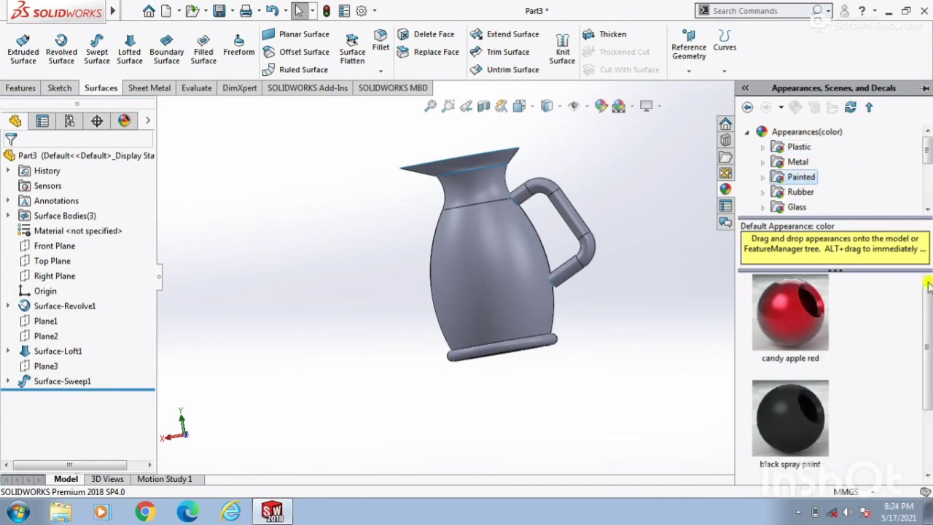
left_click_drag(929, 327, 929, 395)
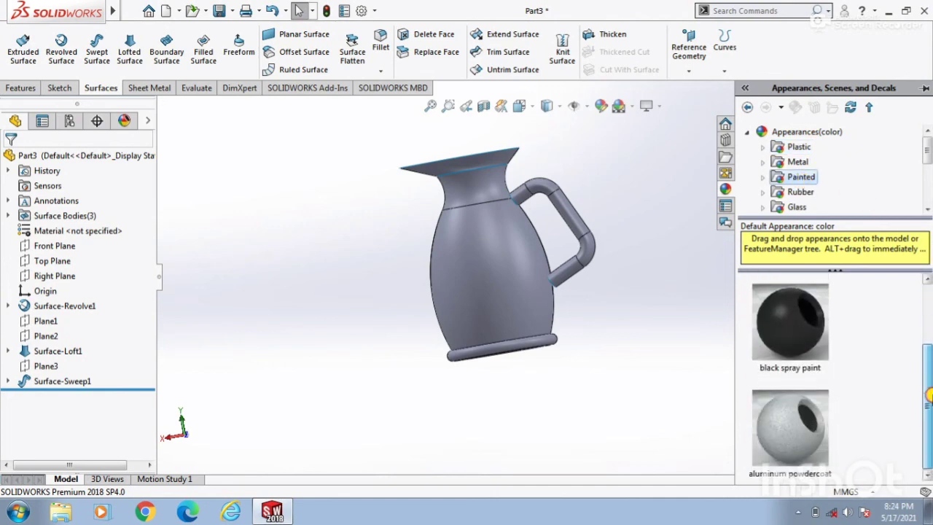
left_click(801, 192)
left_click(797, 207)
left_click(799, 147)
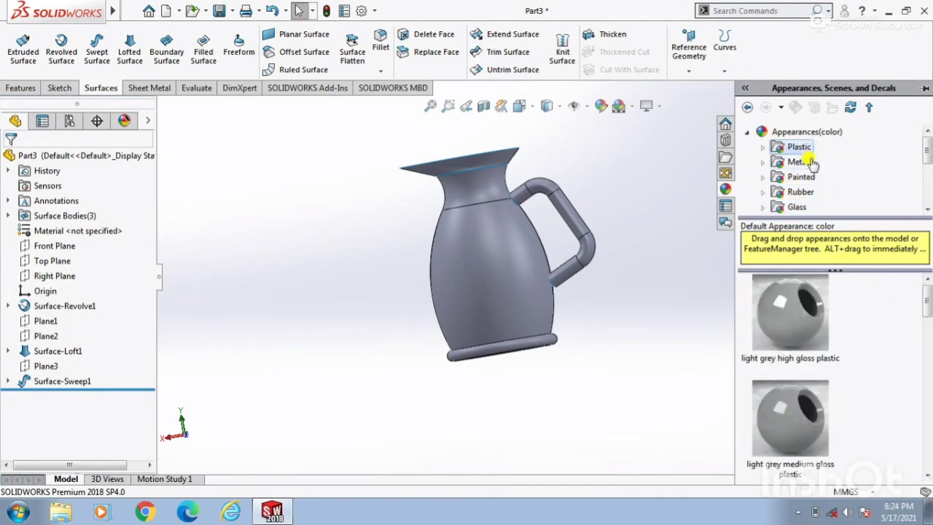
left_click(795, 162)
left_click_drag(924, 293, 928, 453)
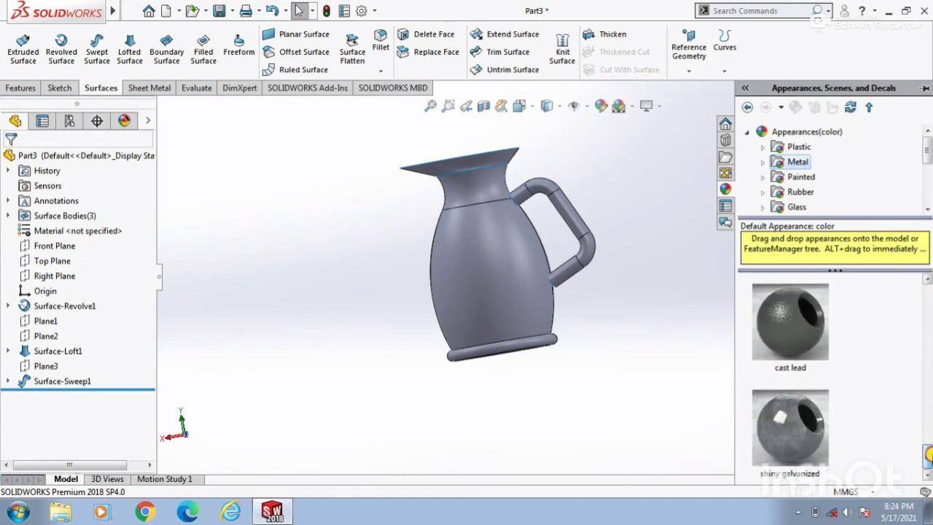
- Look through the Stone, Organic, Fabric, Lights and Glass appearance categories for the jug
left_click_drag(927, 155, 928, 178)
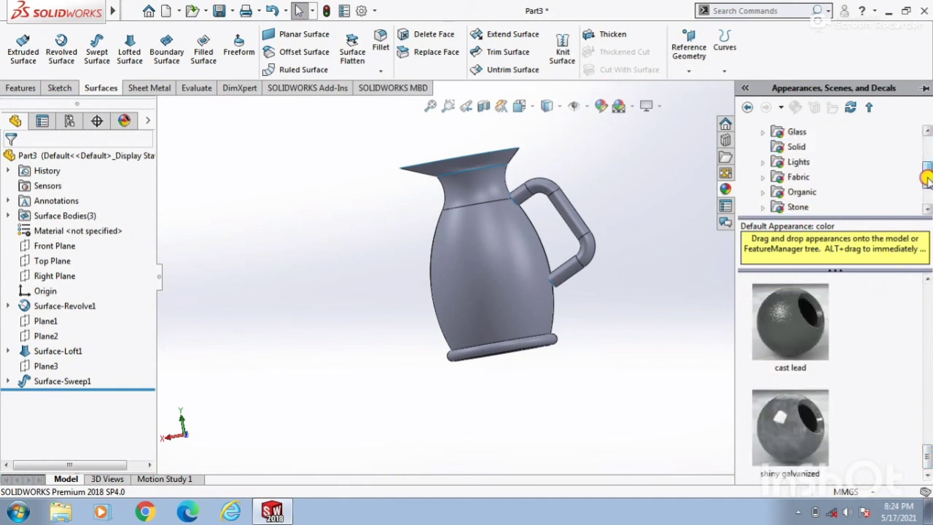
left_click(798, 207)
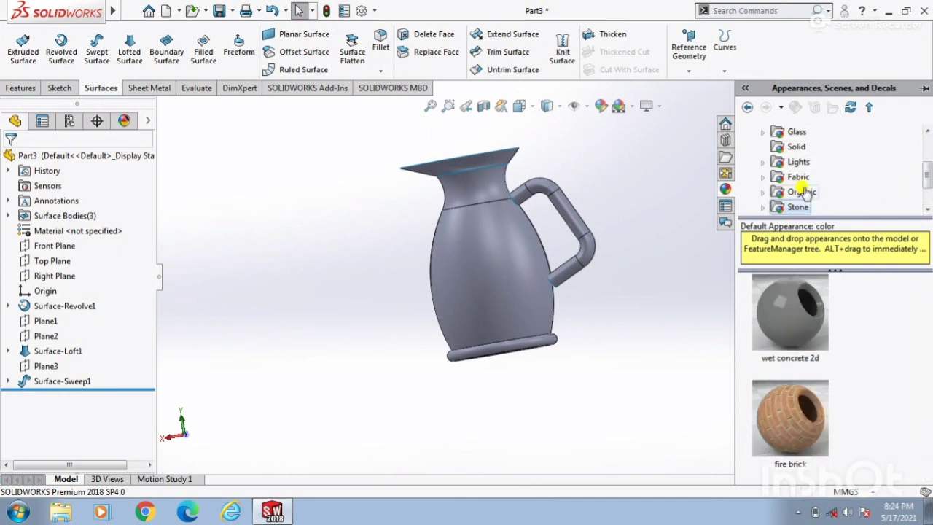
left_click(803, 192)
left_click(799, 177)
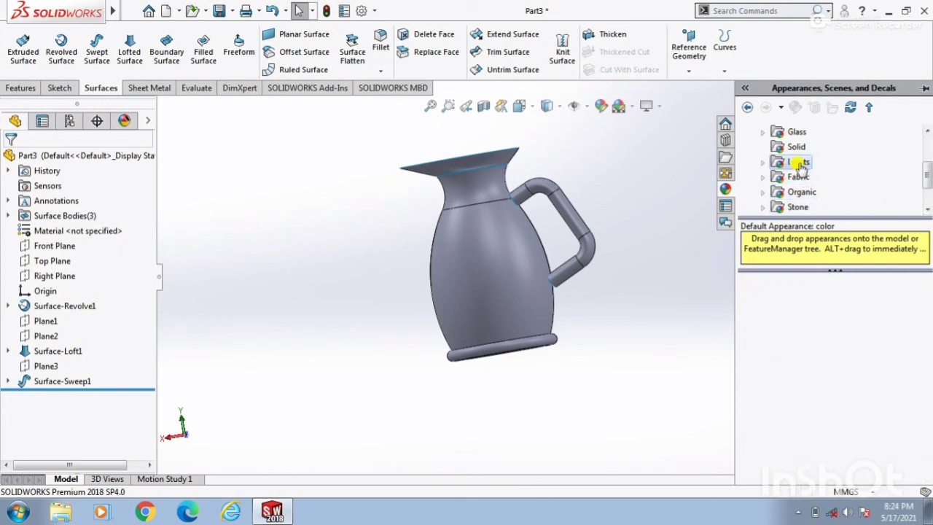
left_click(798, 162)
left_click(798, 133)
- Apply a yellow appearance from the Solid category to the entire jug part
left_click(798, 147)
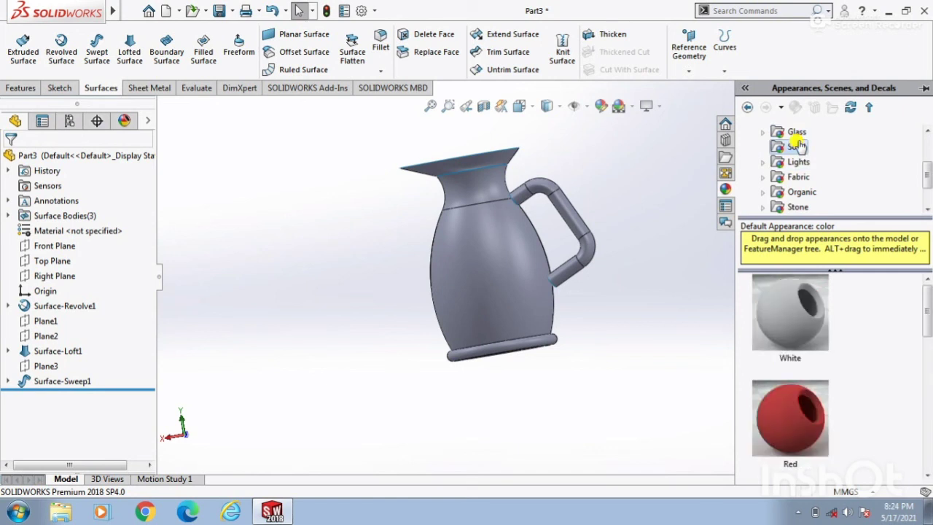
left_click_drag(928, 312, 888, 377)
left_click_drag(798, 343, 509, 289)
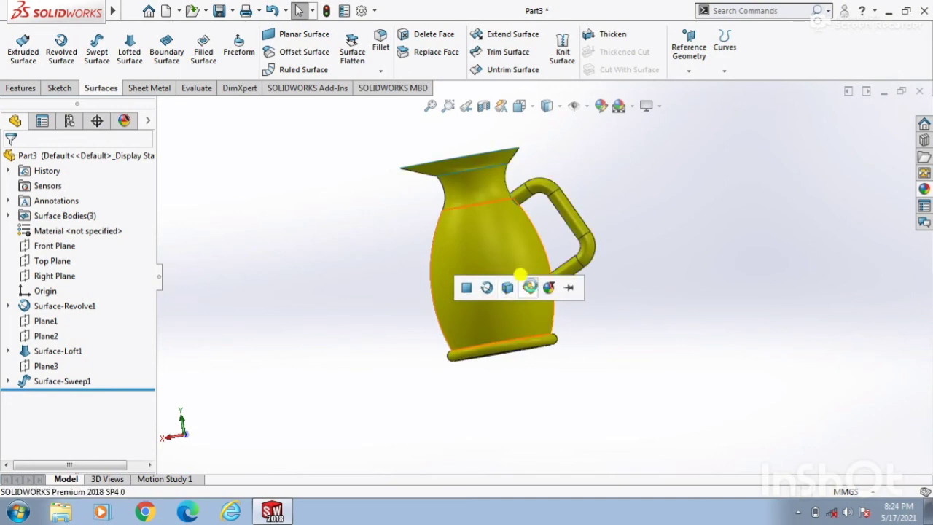
left_click(529, 288)
- Examine the coloured jug in a straight-on back view, the isometric view and from its spout side
middle_click_drag(371, 302, 402, 340)
key("space")
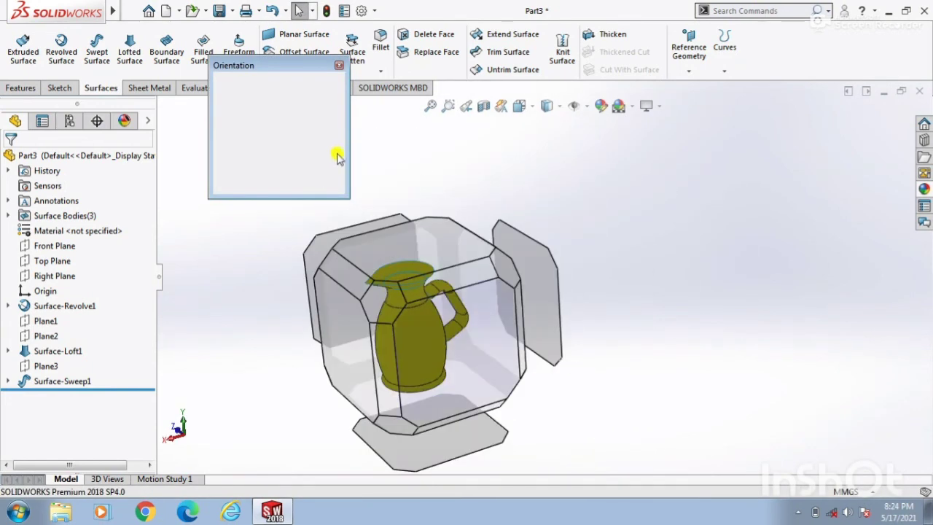
left_click(343, 148)
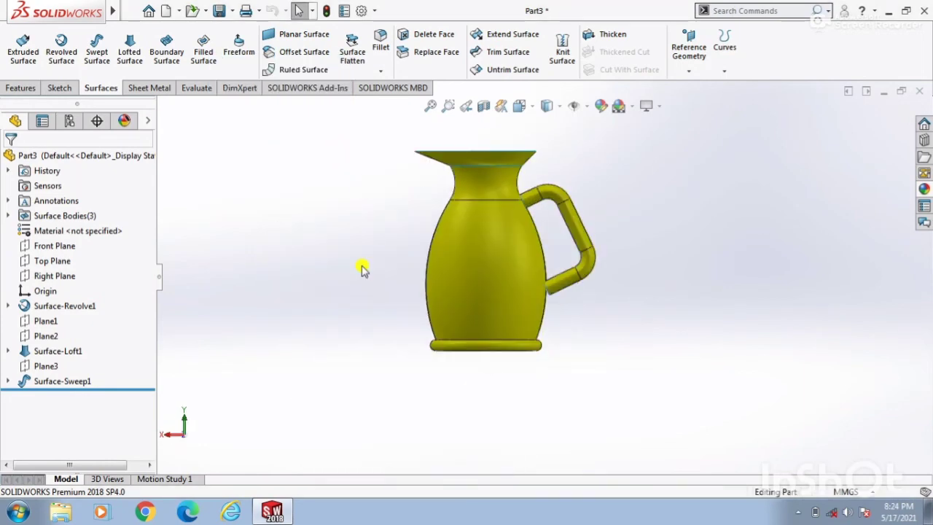
key("space")
left_click(326, 107)
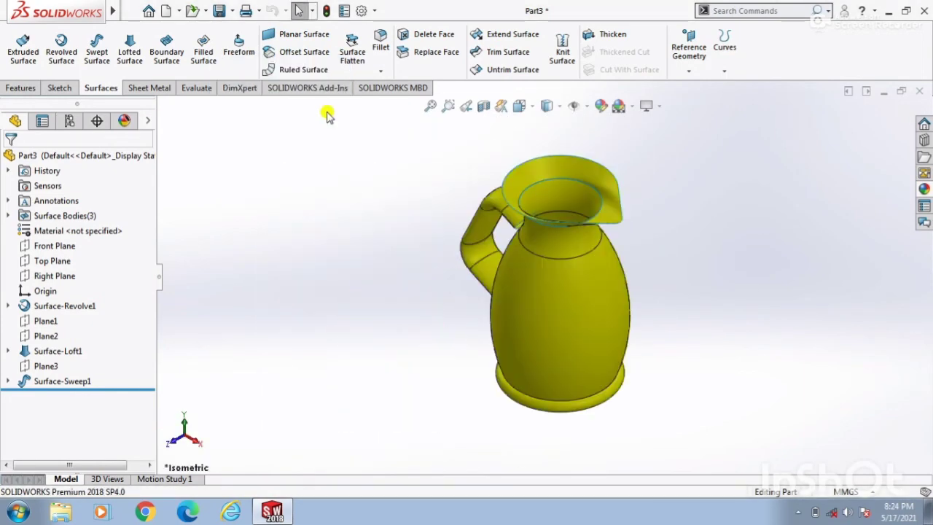
middle_click_drag(437, 331, 363, 312)
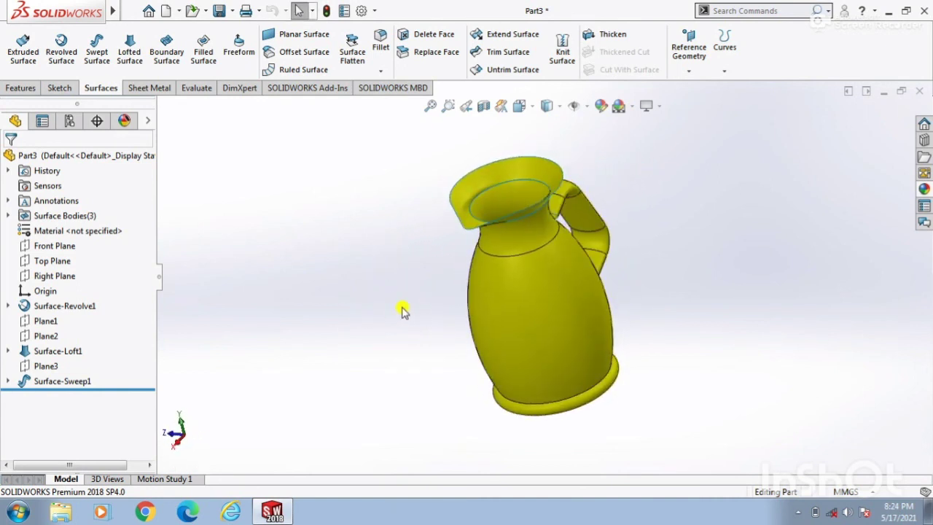